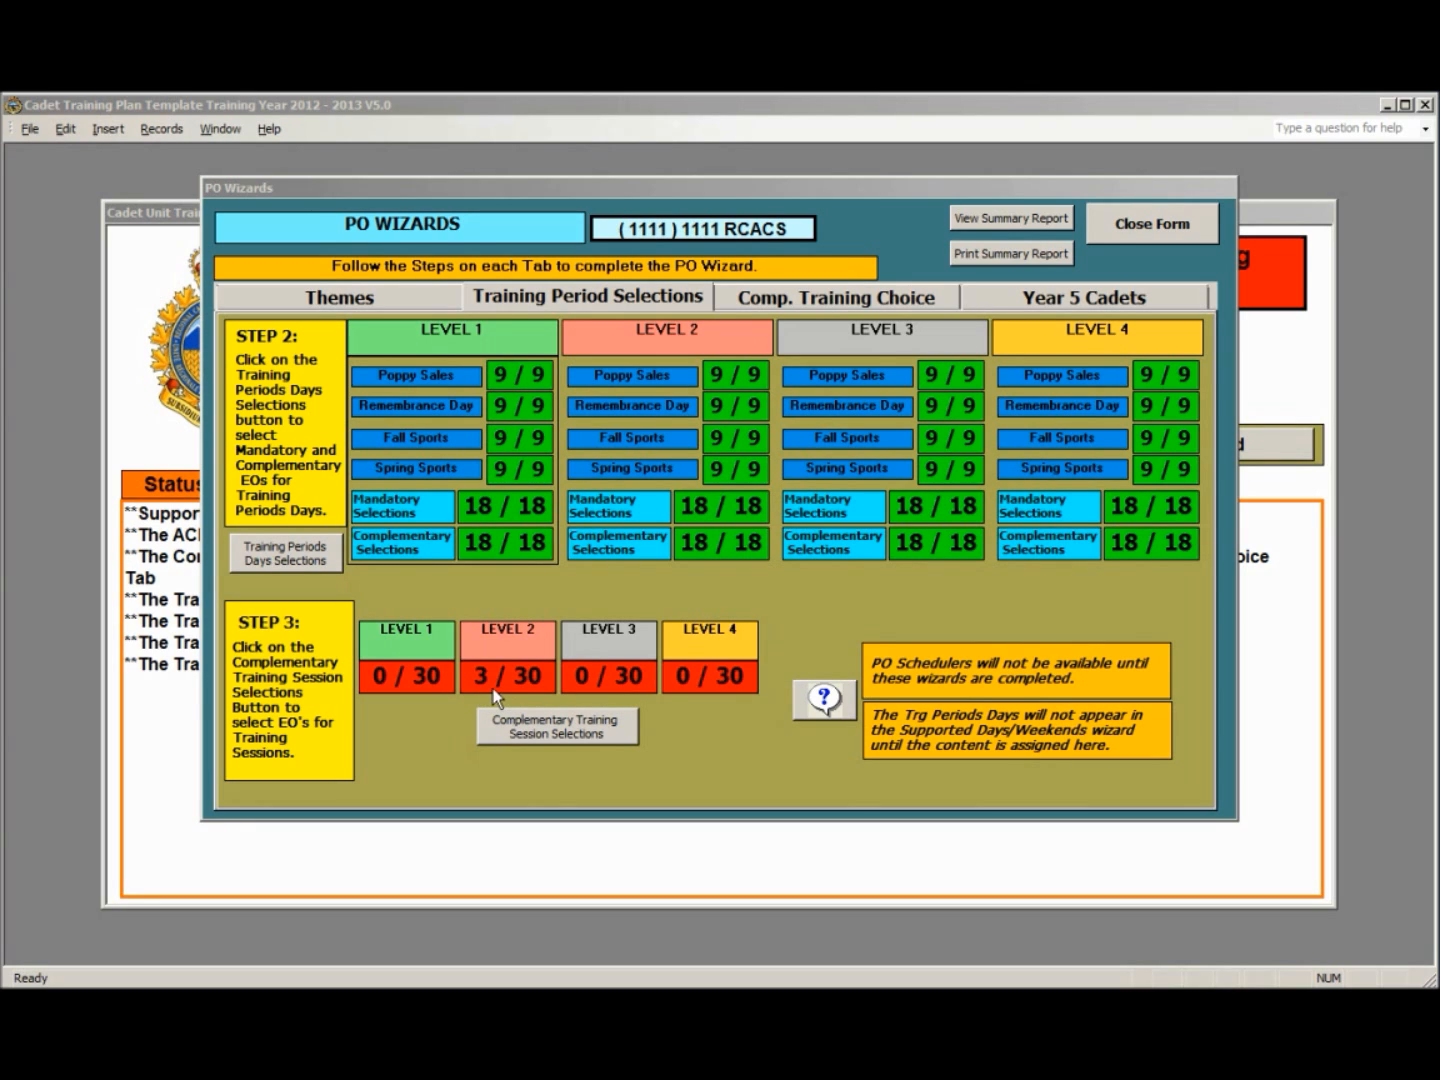
- Open the complementary training session selections and choose Level One Leadership (PO 103) EOs C103.01, C103.02 and C103.03
left_click(550, 729)
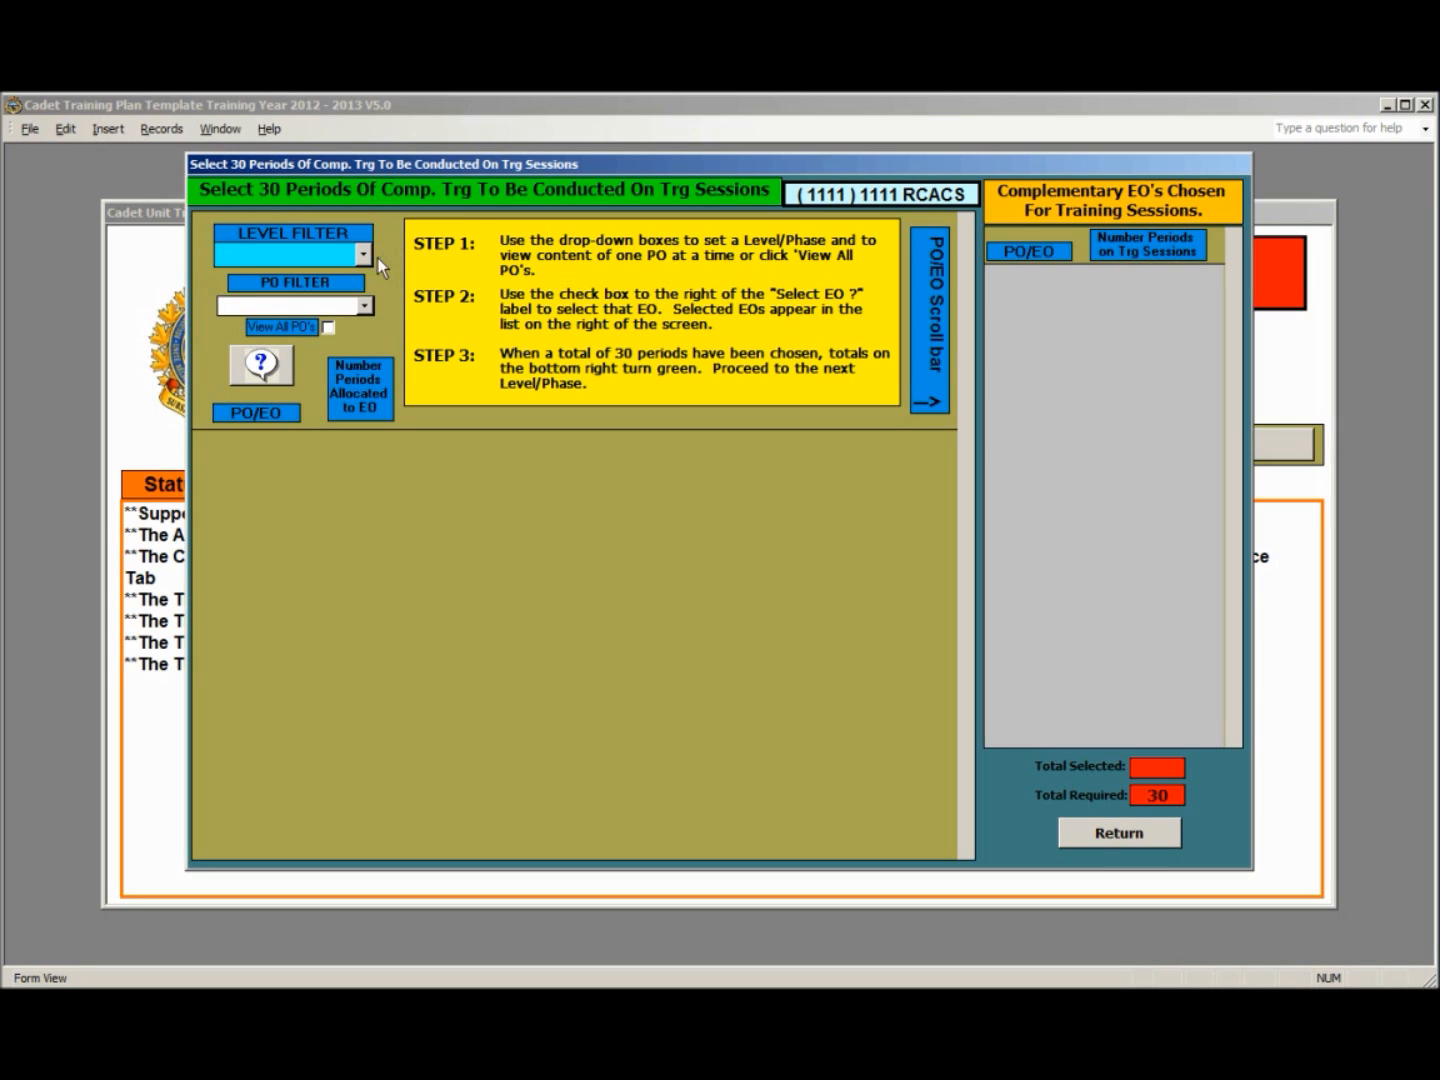
left_click(360, 254)
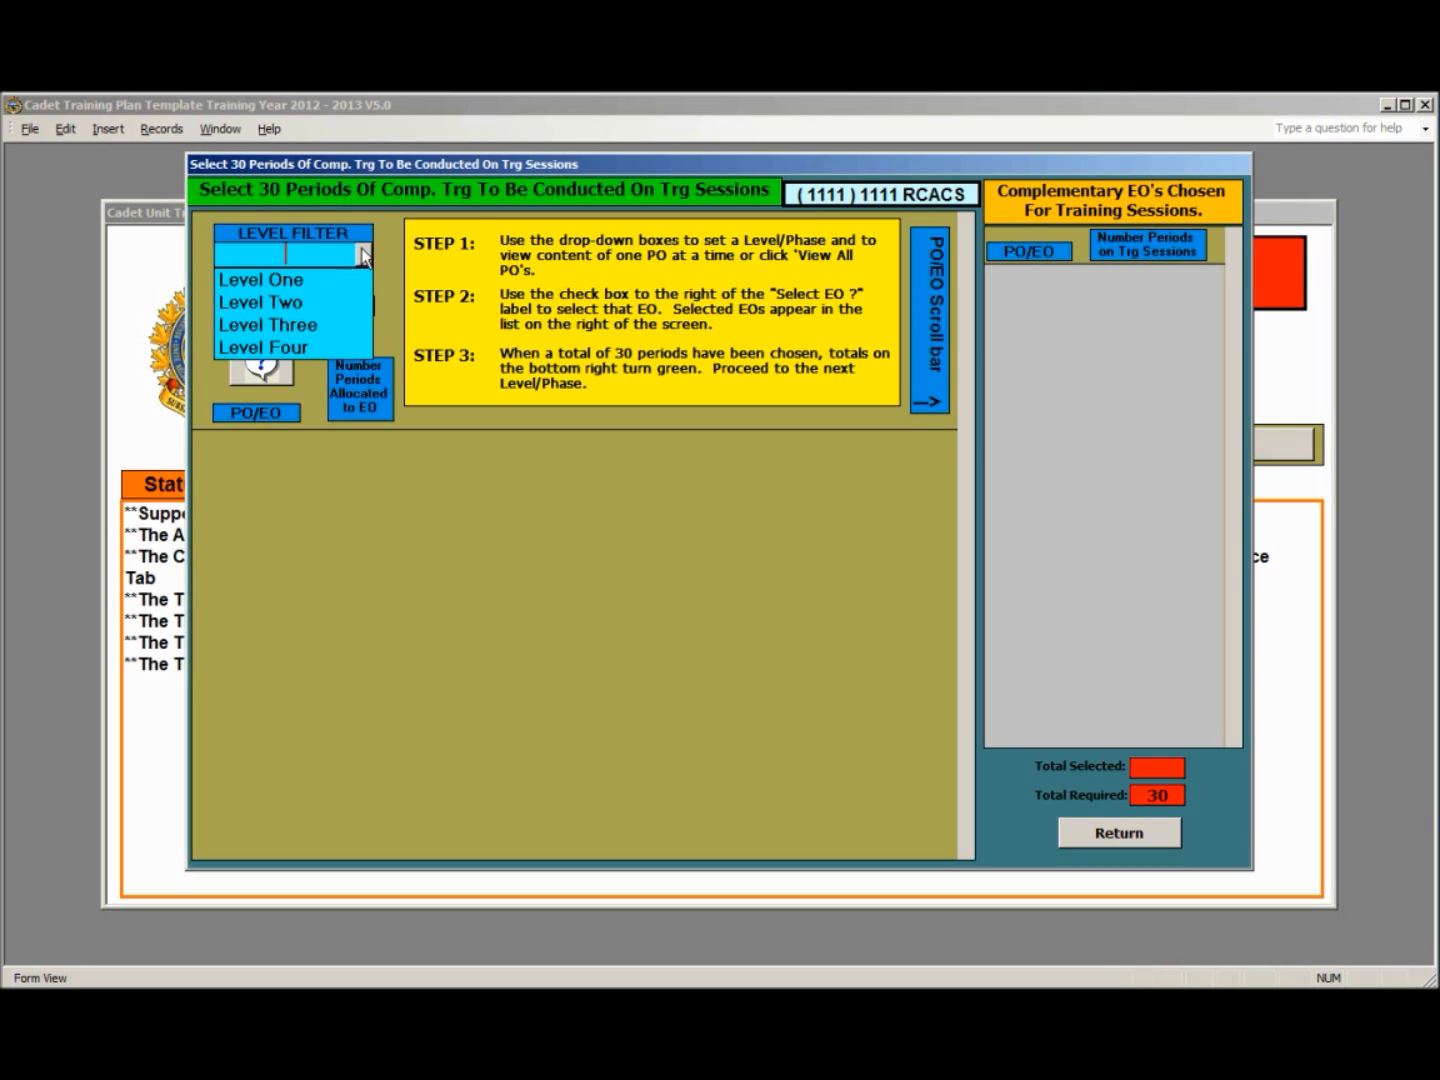
left_click(328, 277)
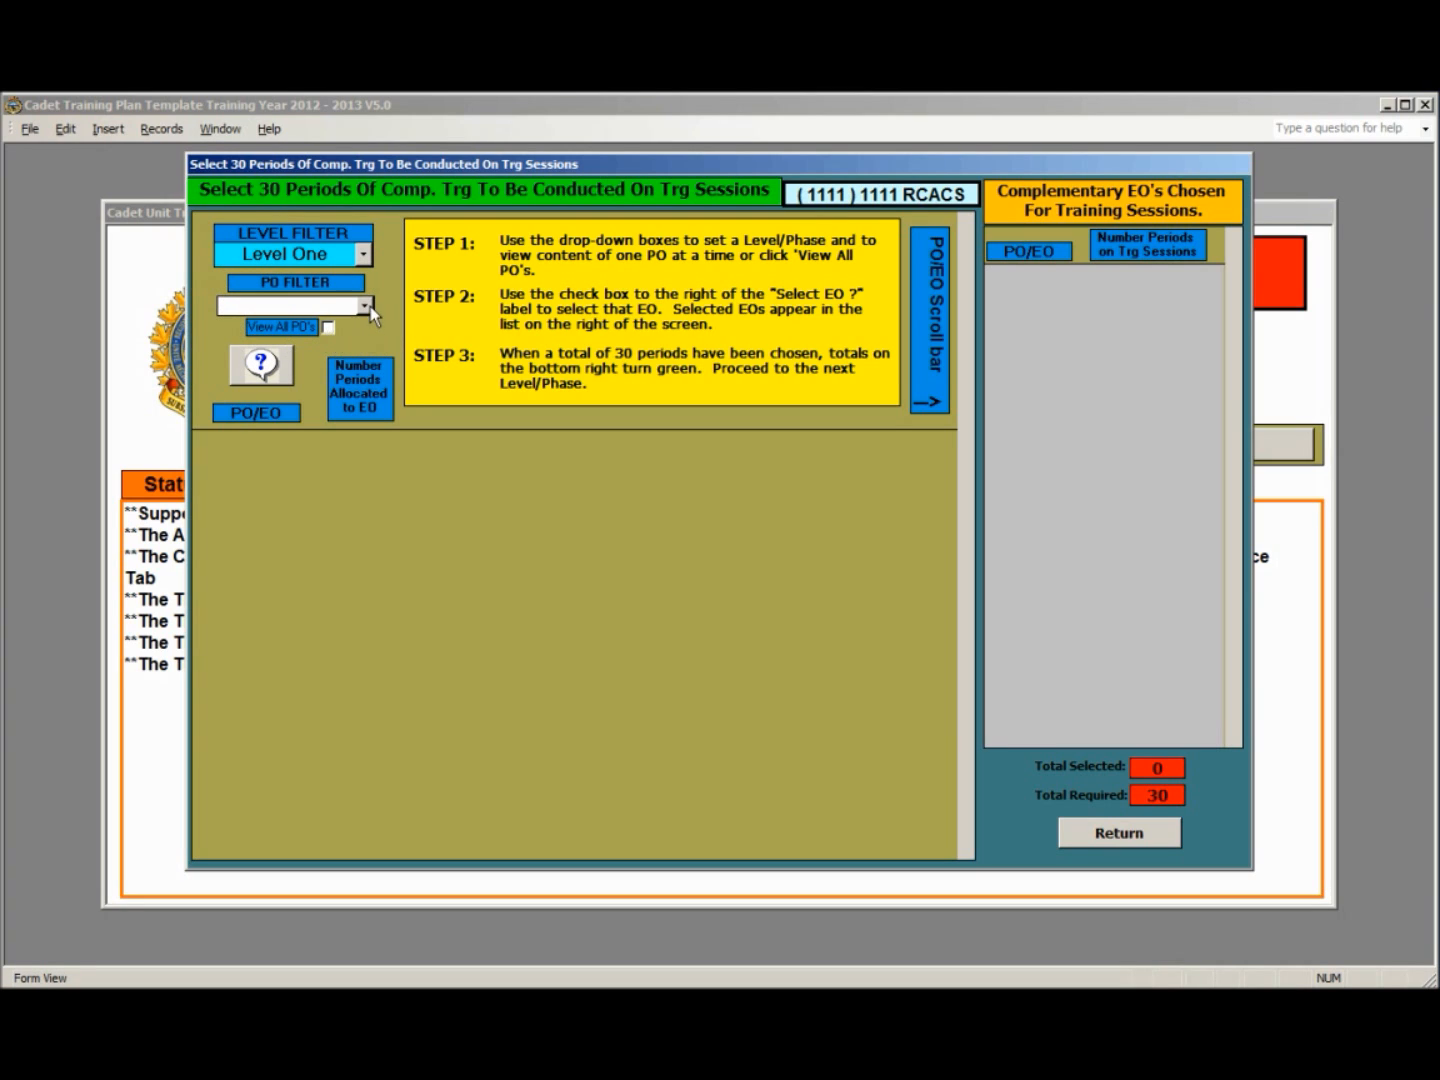
left_click(366, 305)
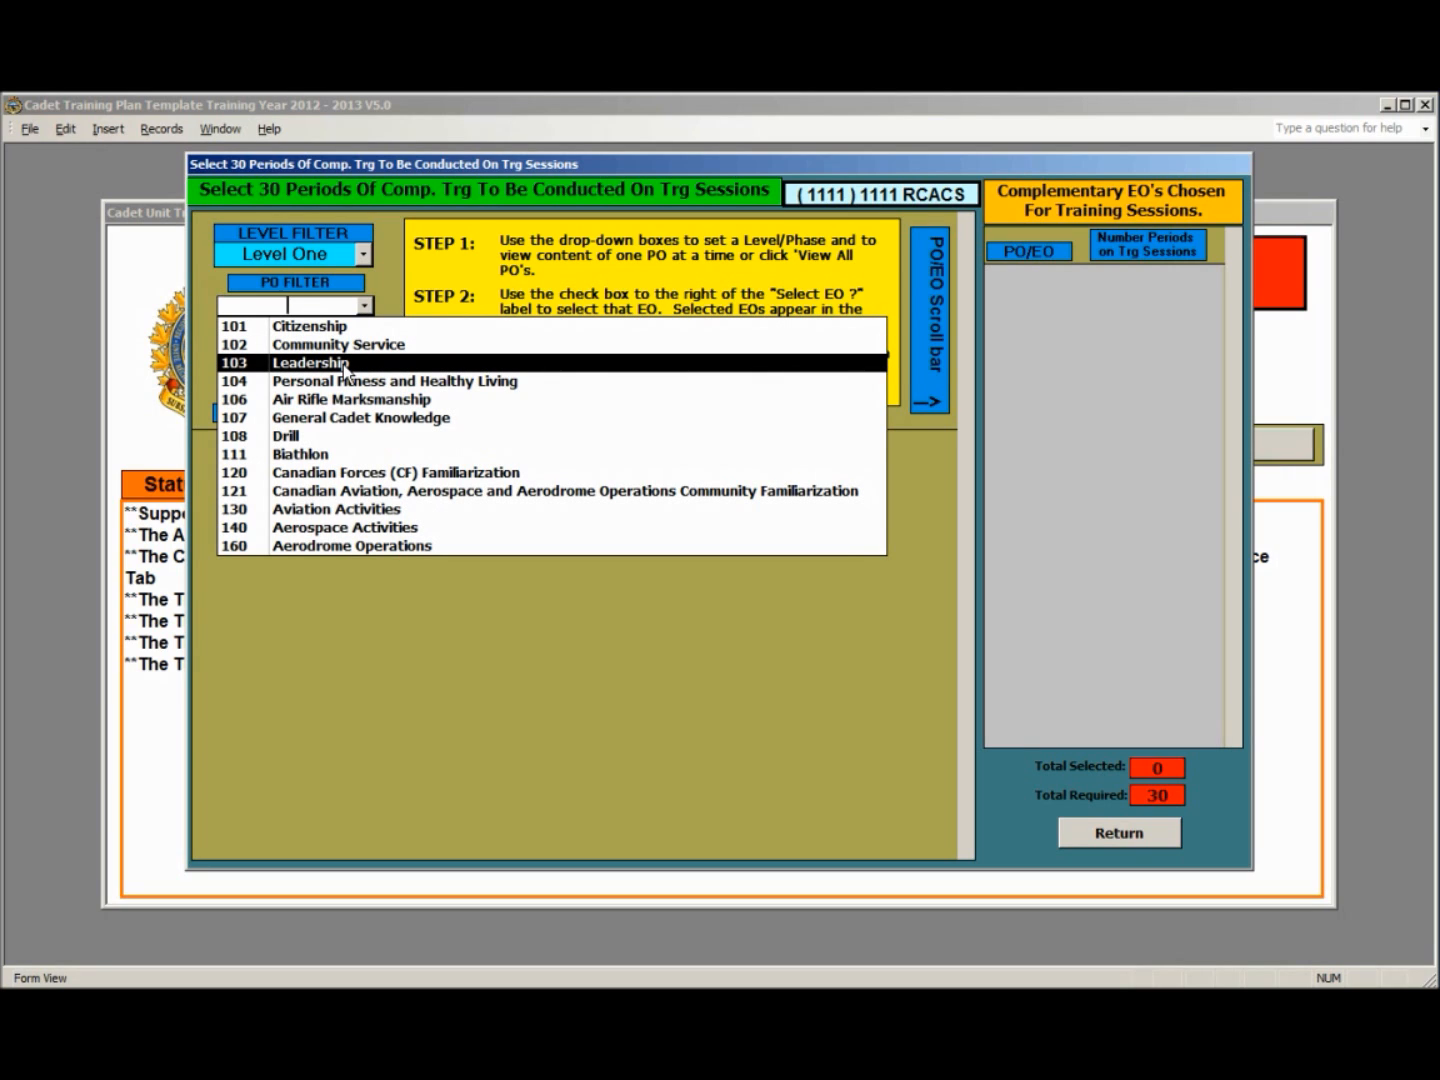
left_click(343, 364)
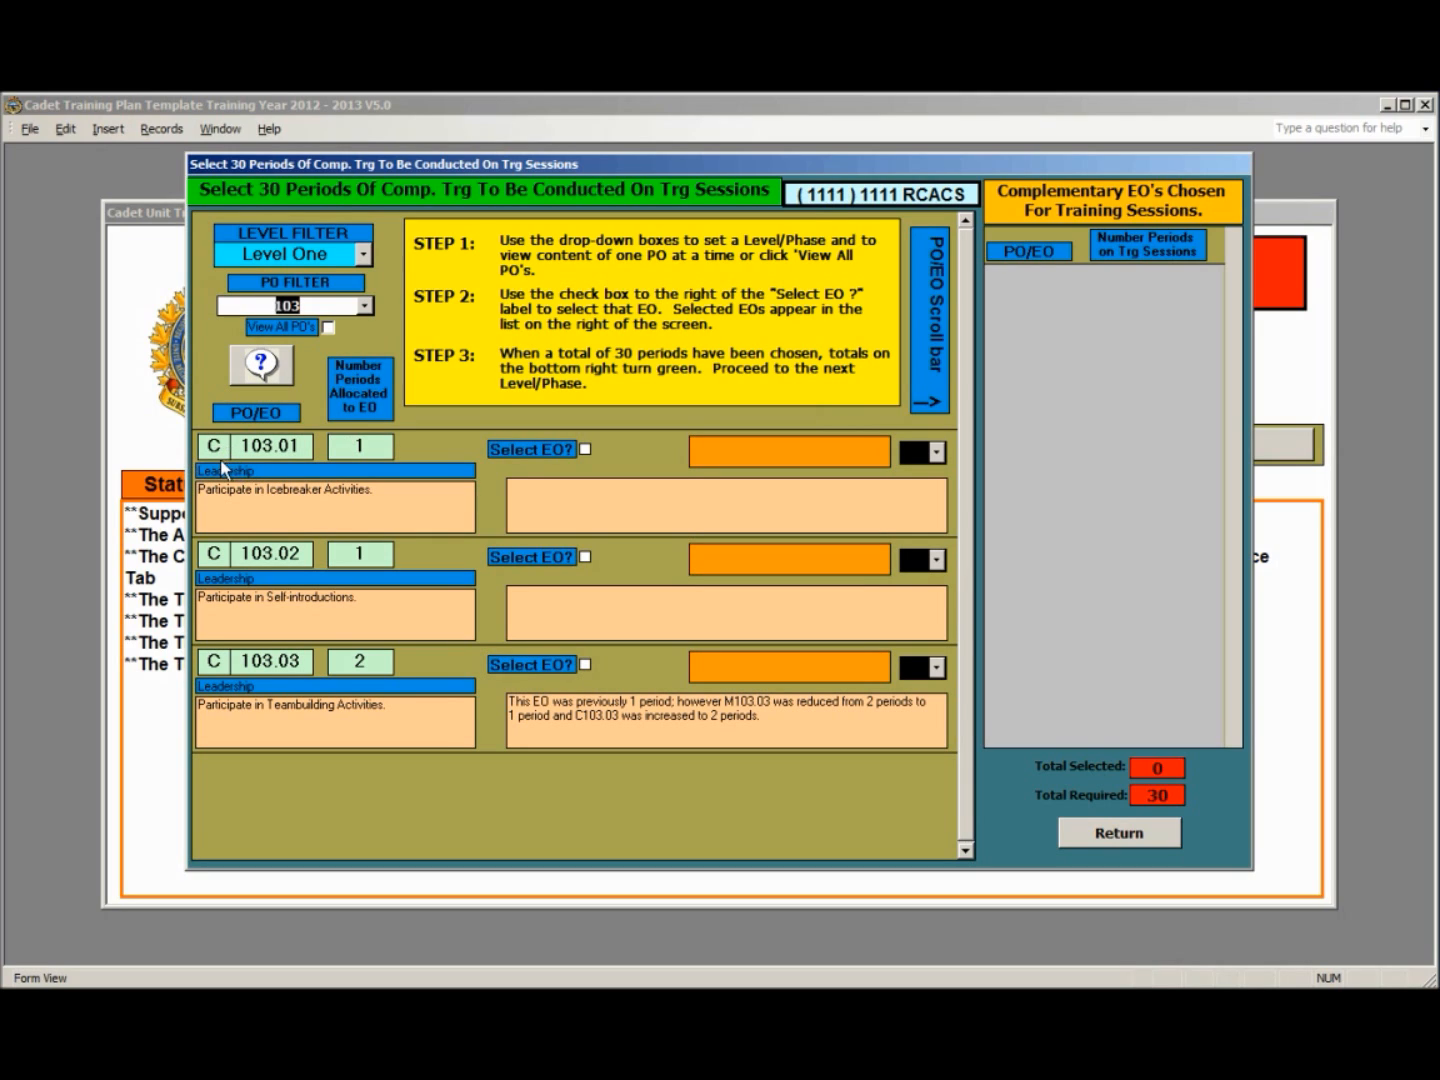
left_click(586, 449)
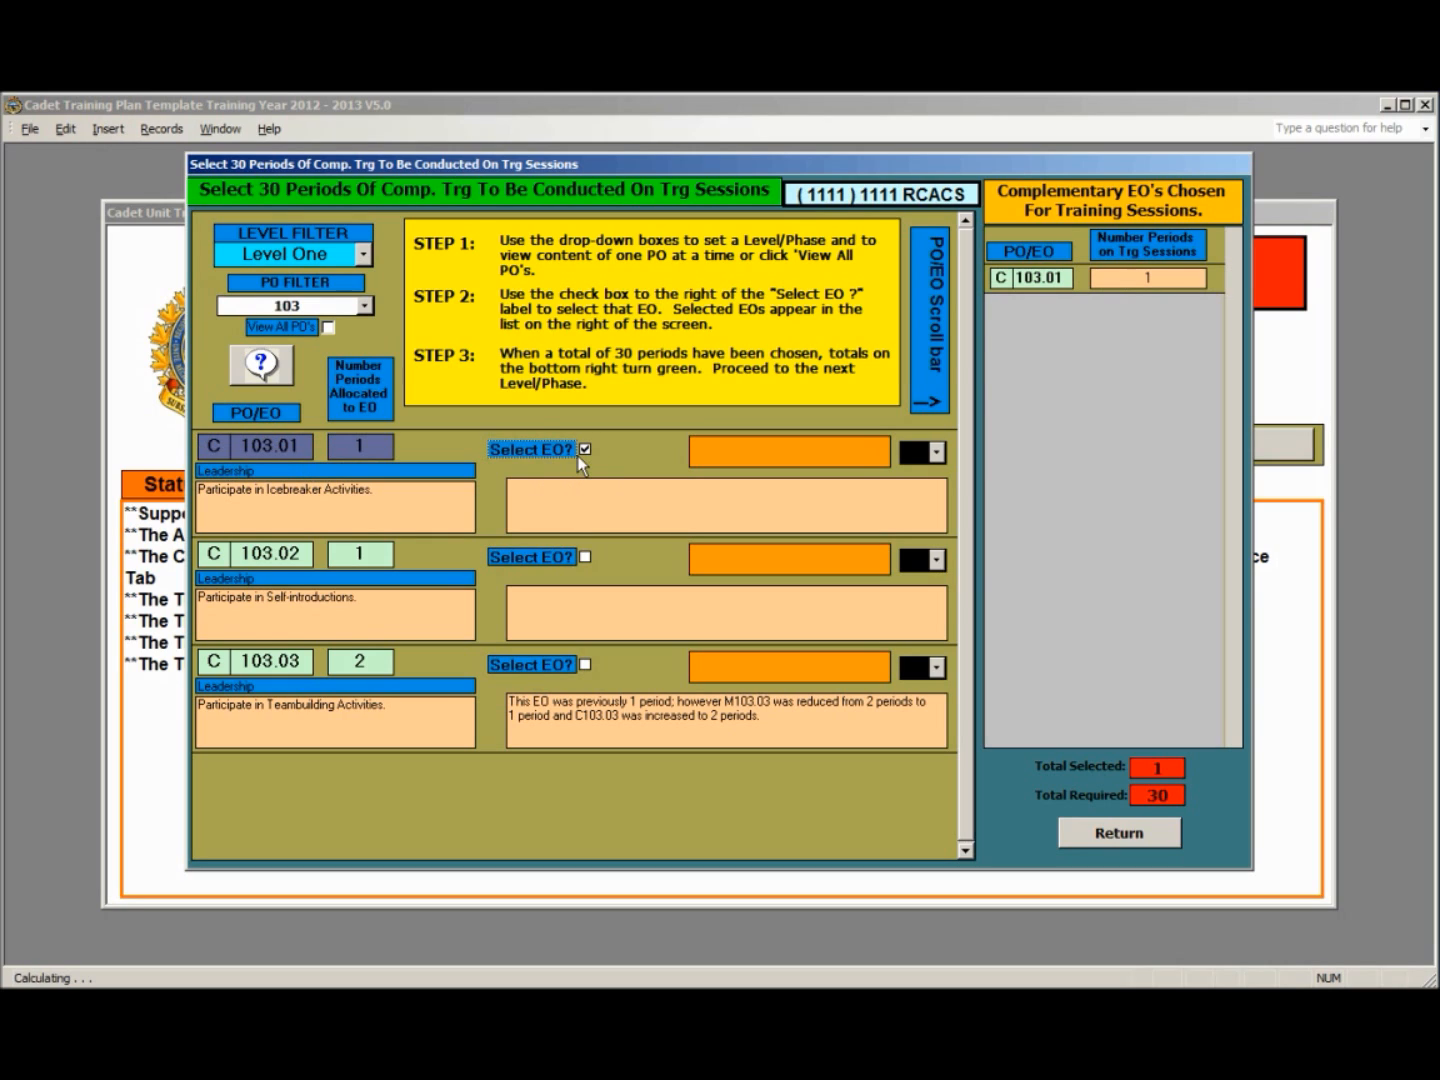
left_click(585, 557)
left_click(585, 666)
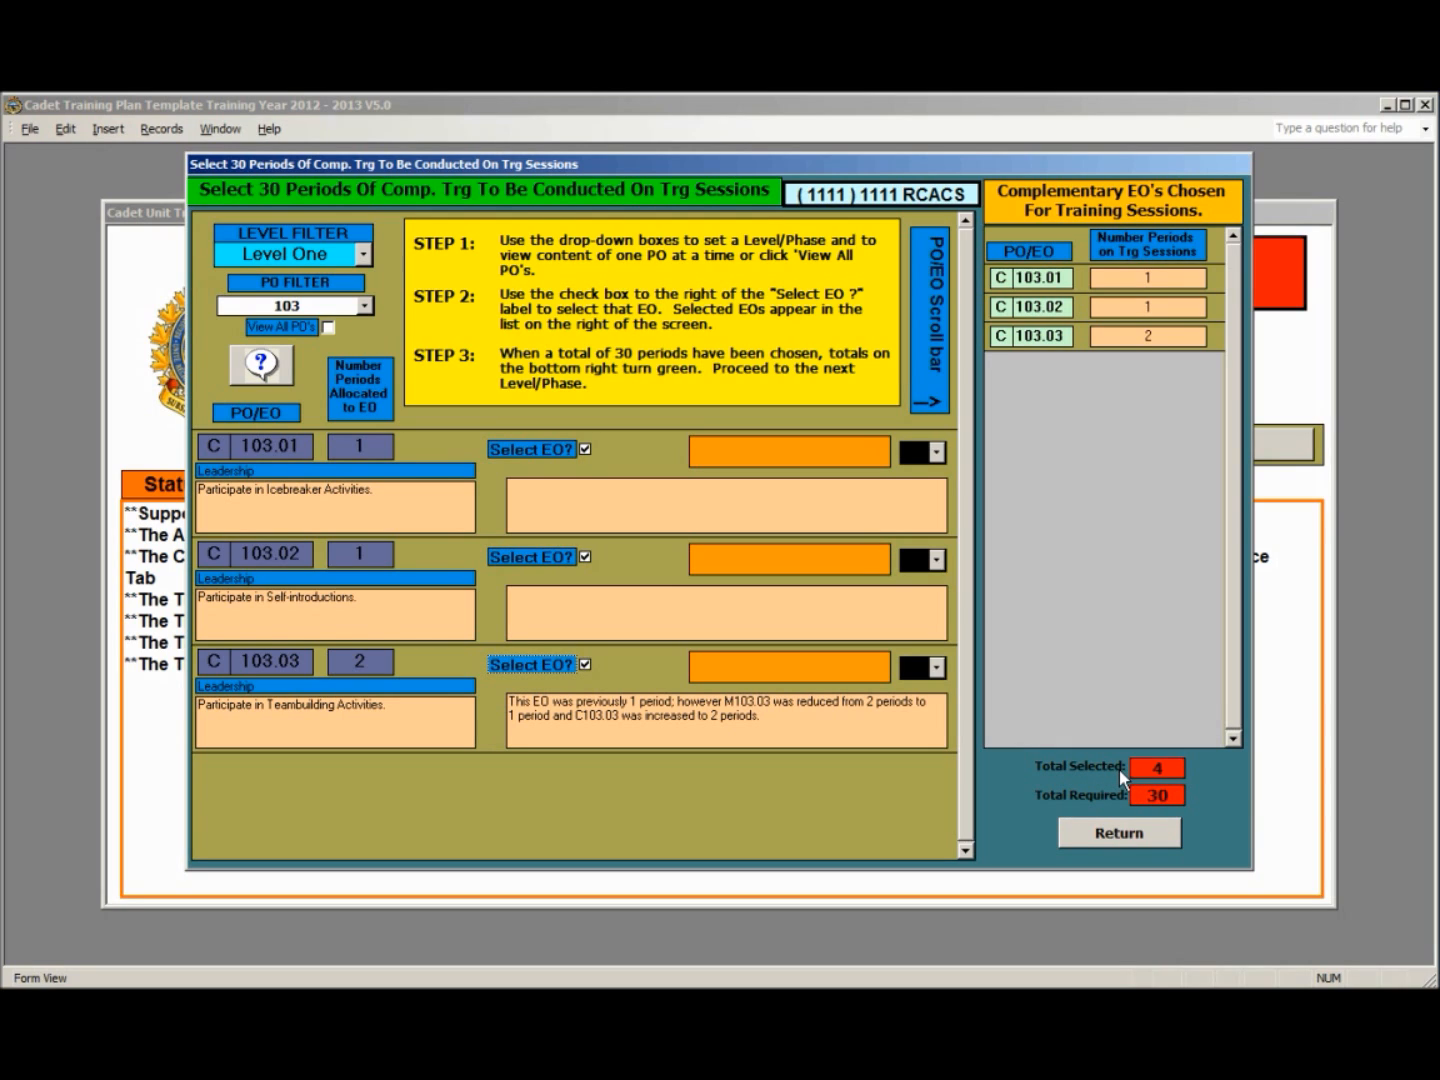
- Add EO C104.01 from Personal Fitness and Healthy Living, and C106.01 and C106.02 from Air Rifle Marksmanship, to the Level One selections
left_click(365, 306)
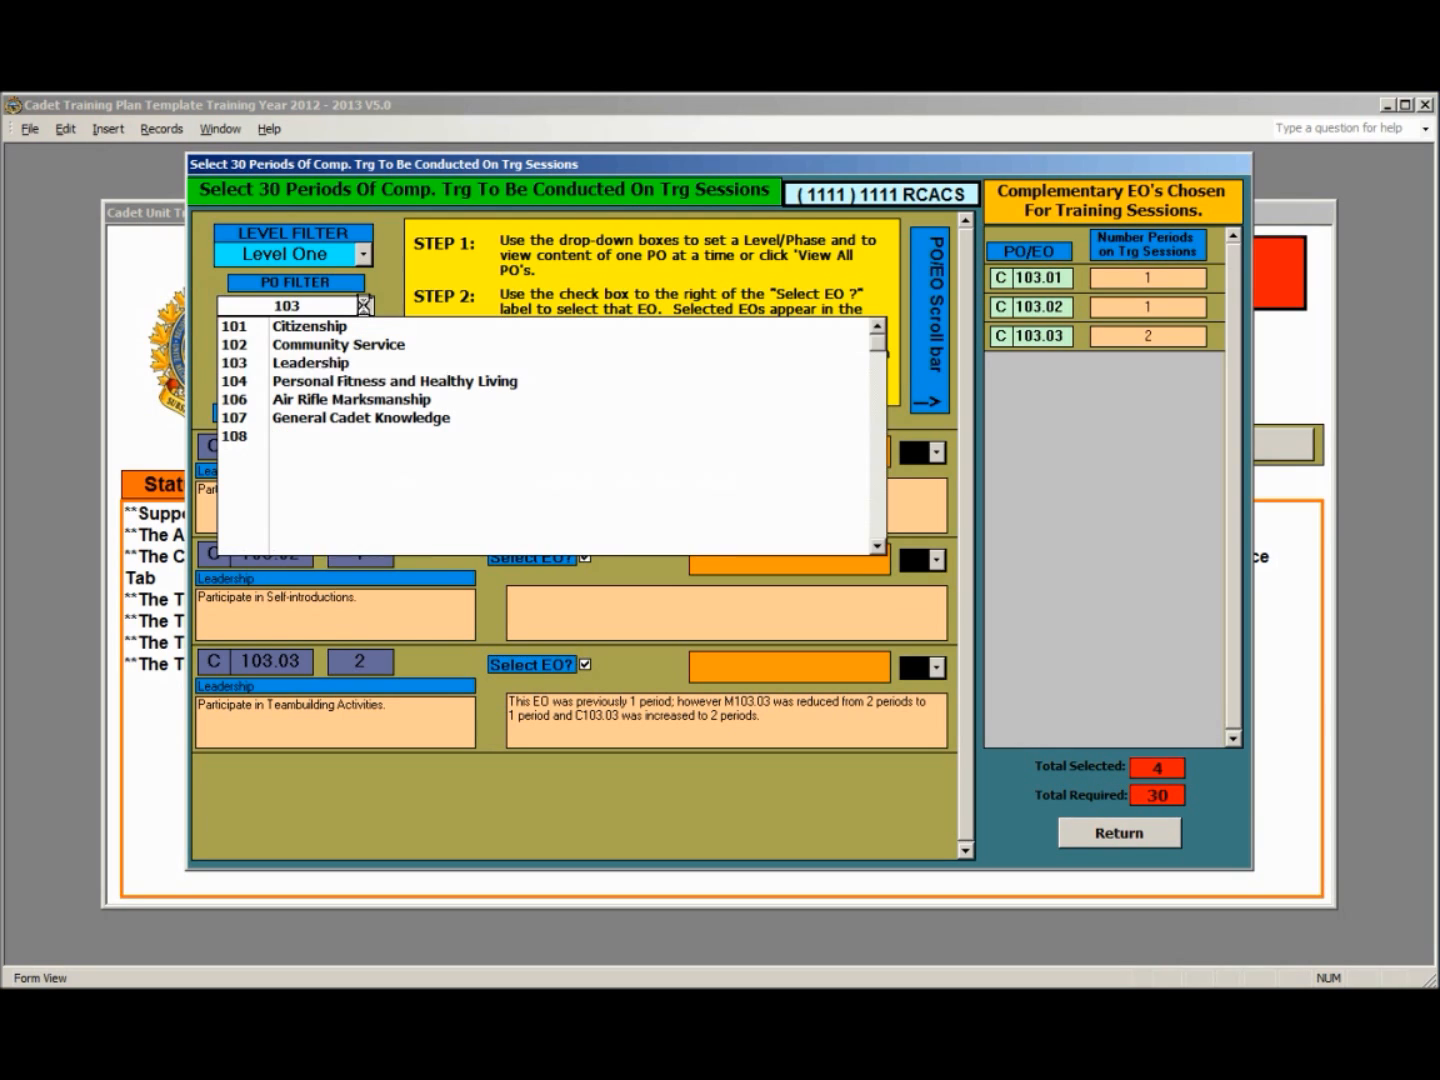
left_click(362, 384)
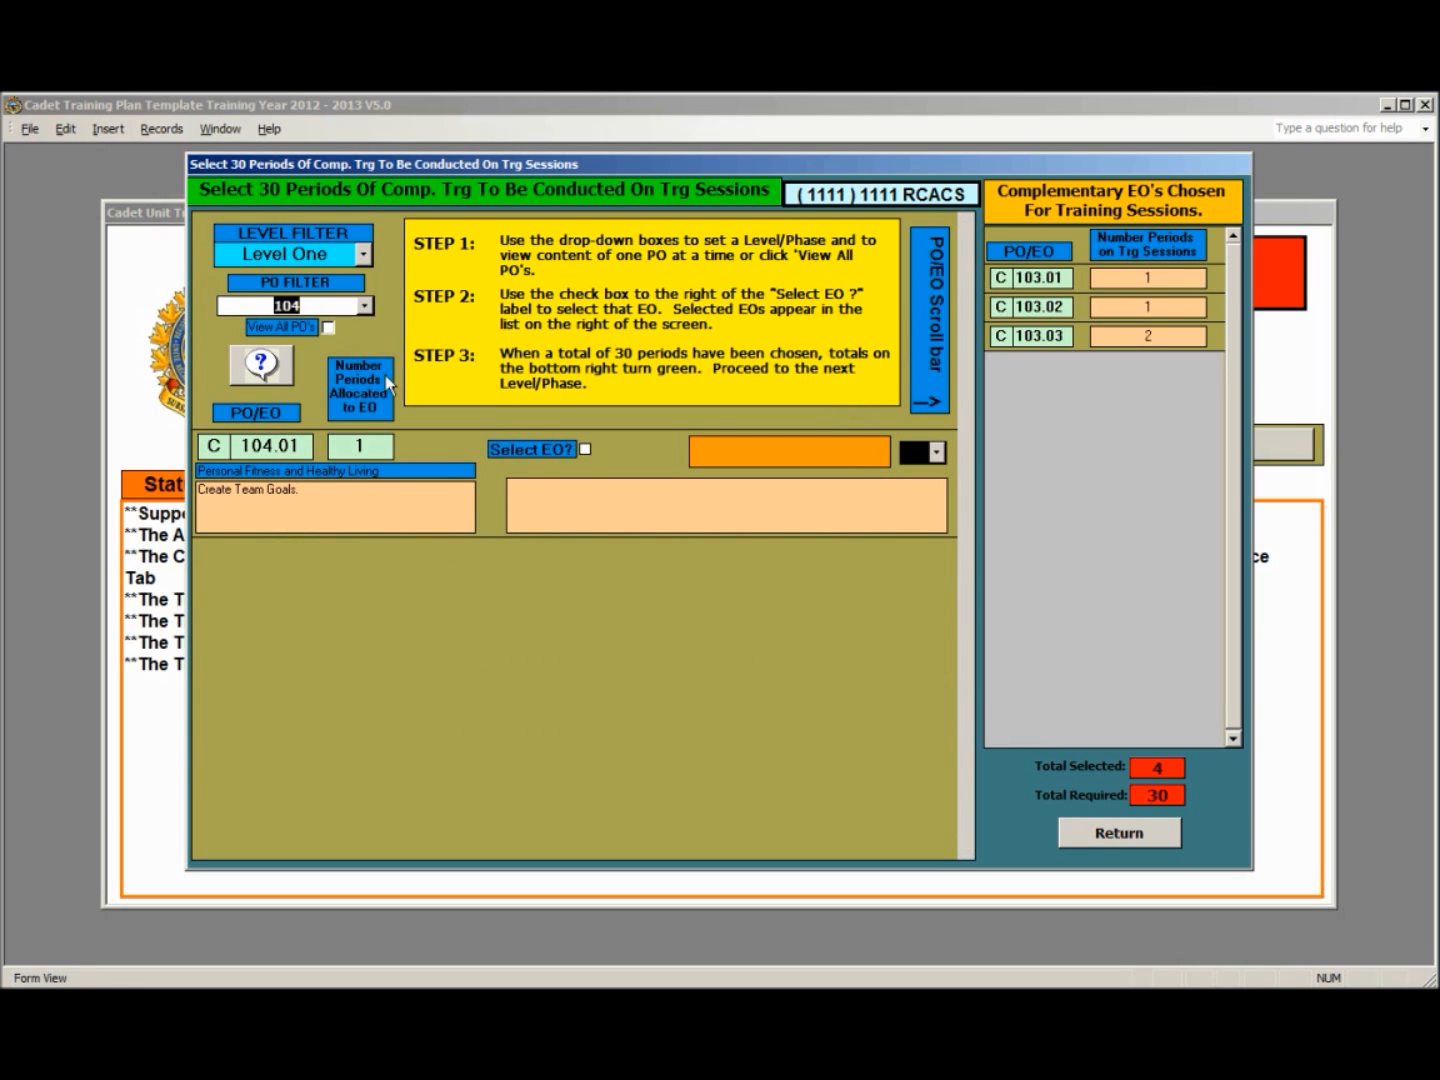
left_click(585, 450)
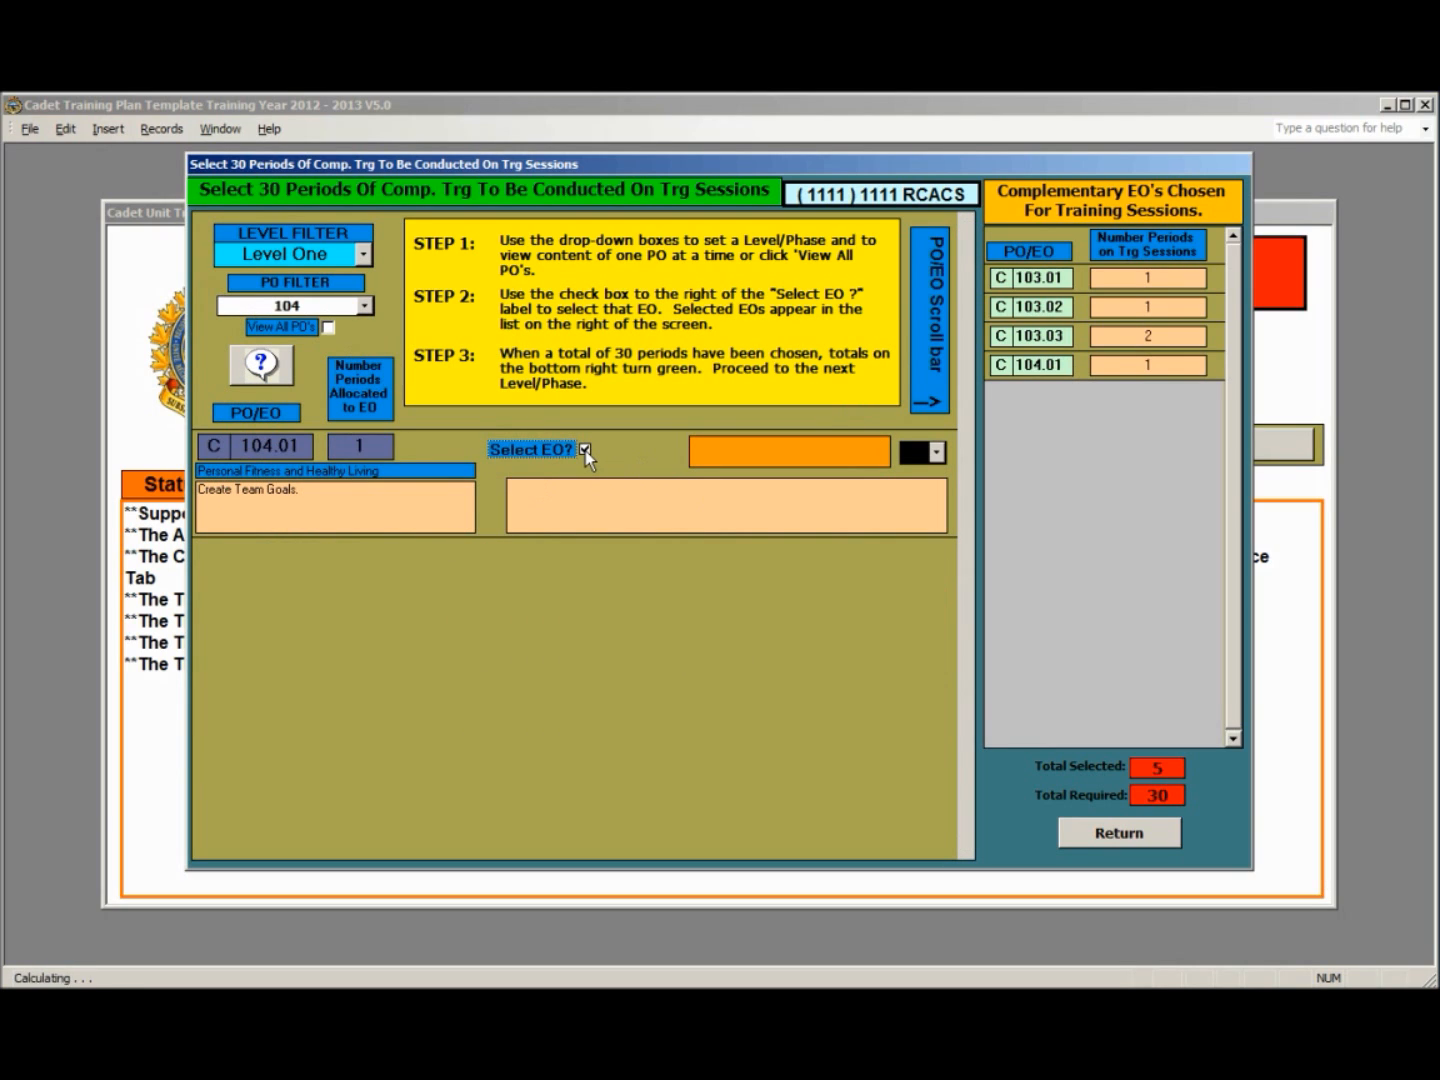
left_click(364, 305)
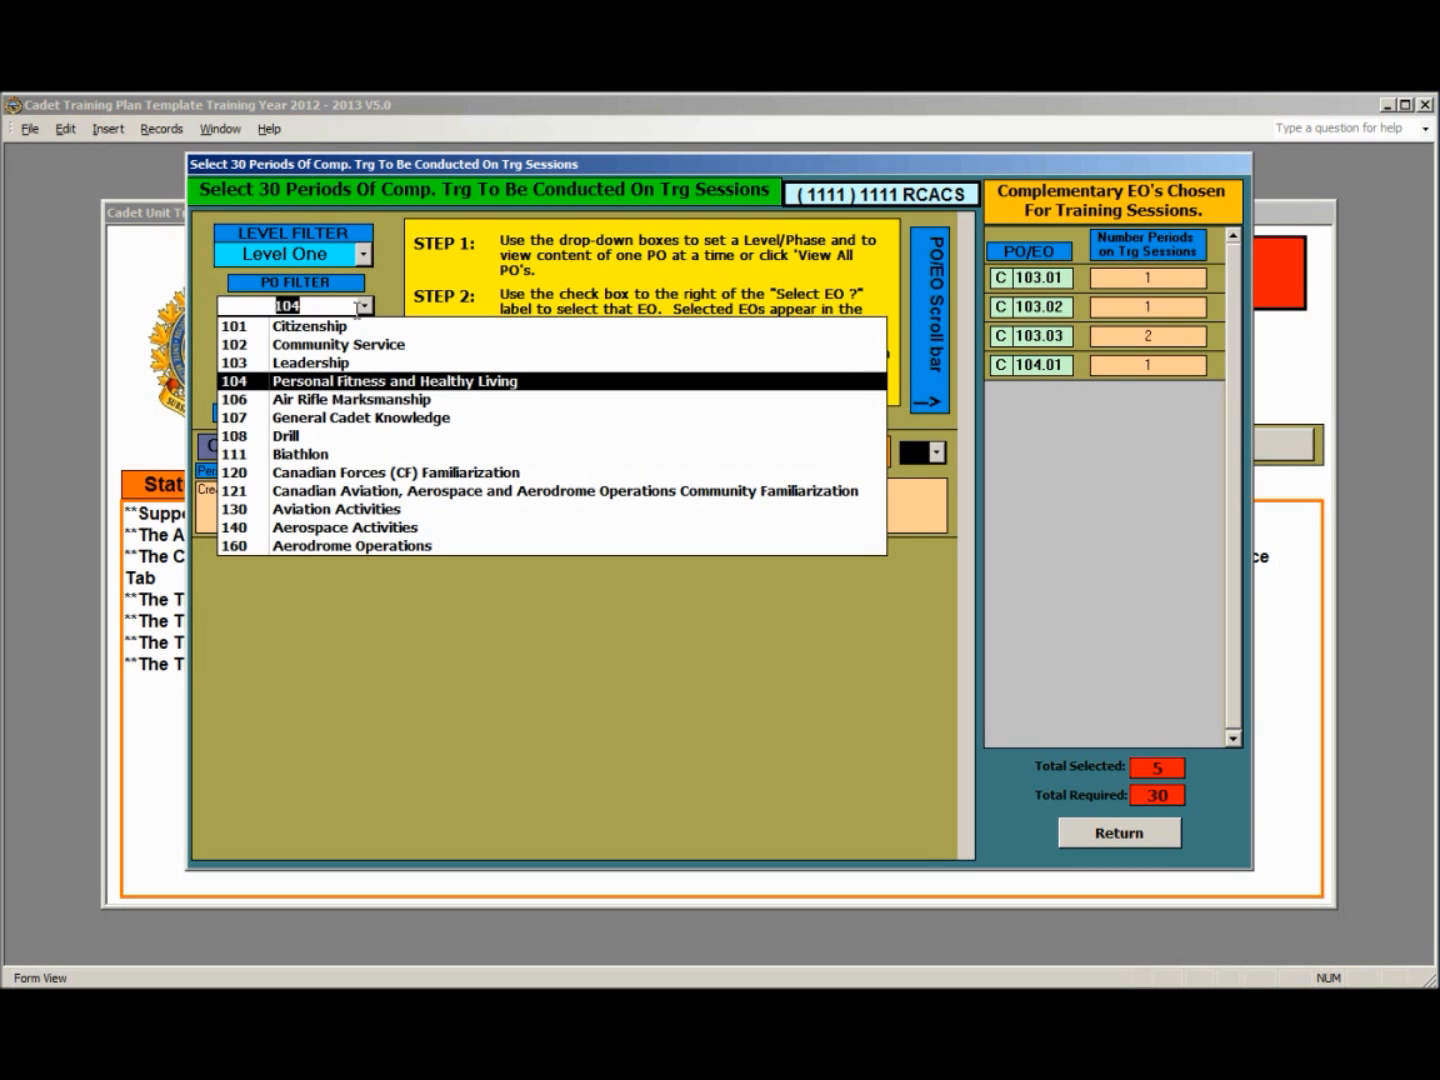
left_click(351, 399)
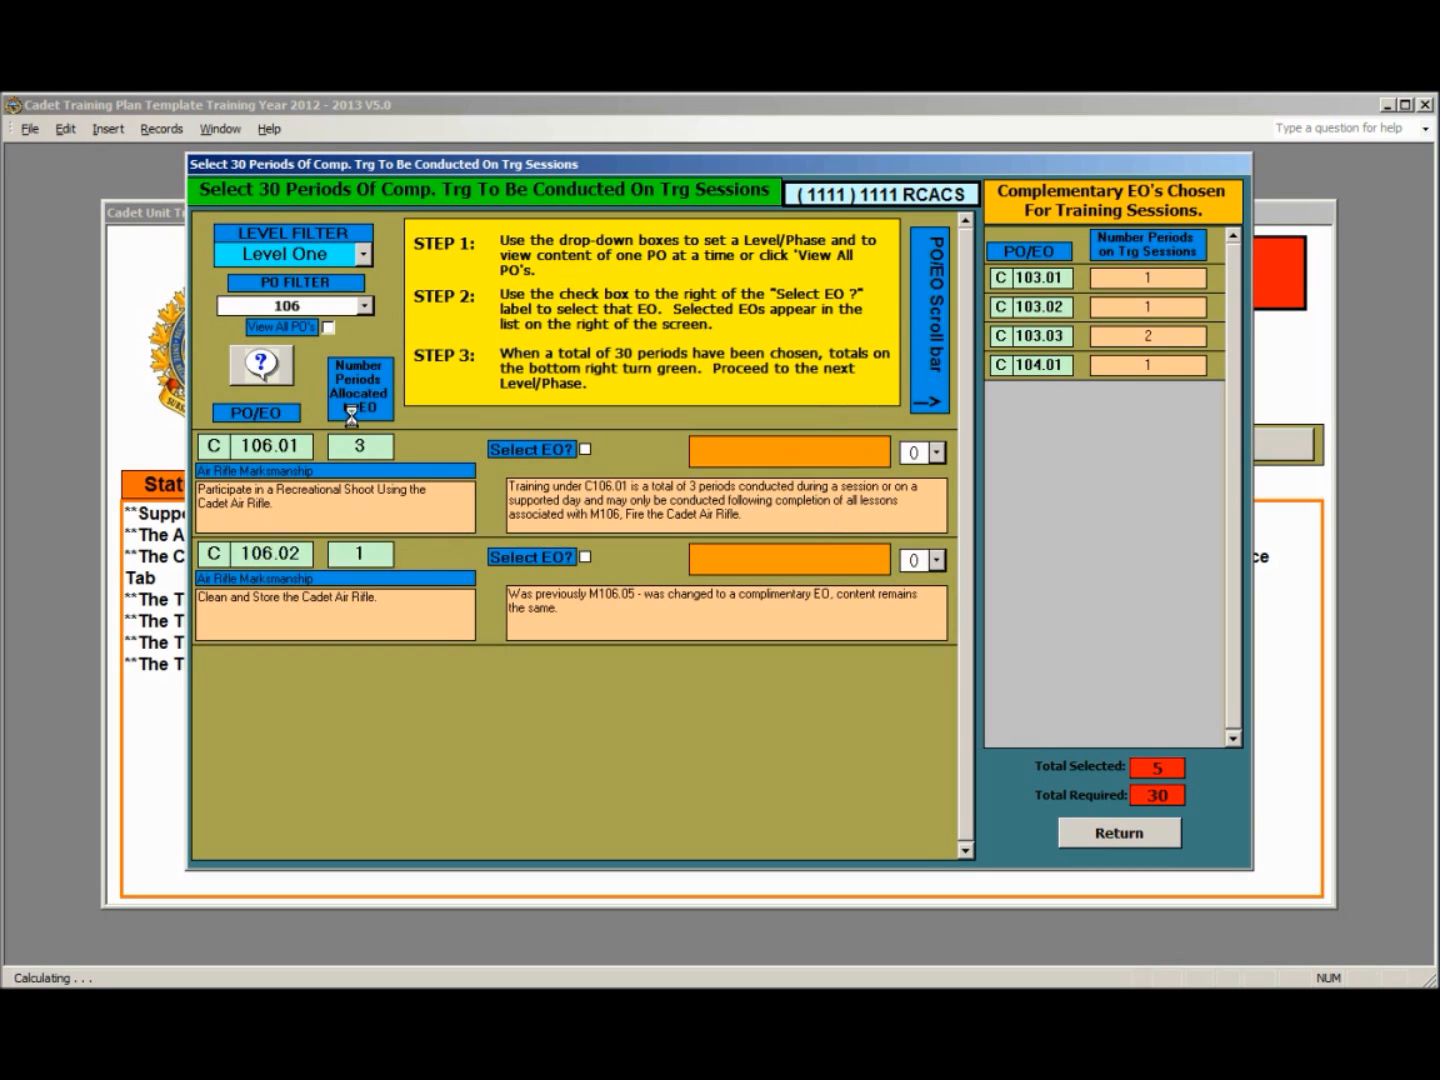
left_click(585, 450)
left_click(585, 557)
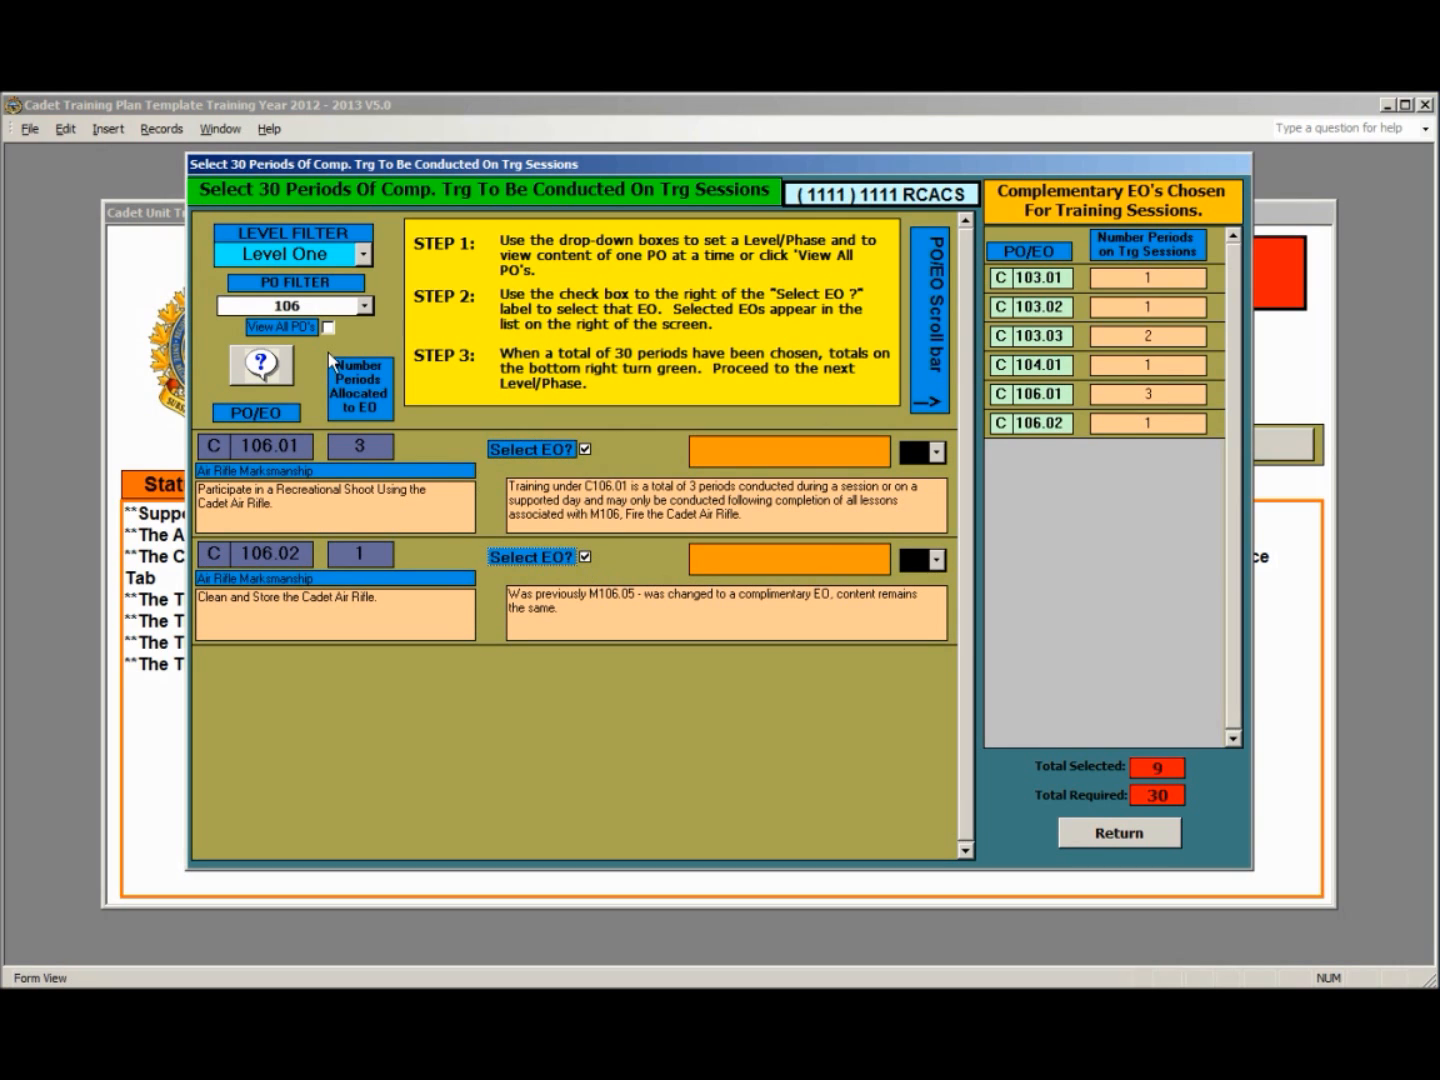
- Add General Cadet Knowledge (PO 107) EOs C107.01, C107.02 and C107.04 to the Level One selections
left_click(365, 306)
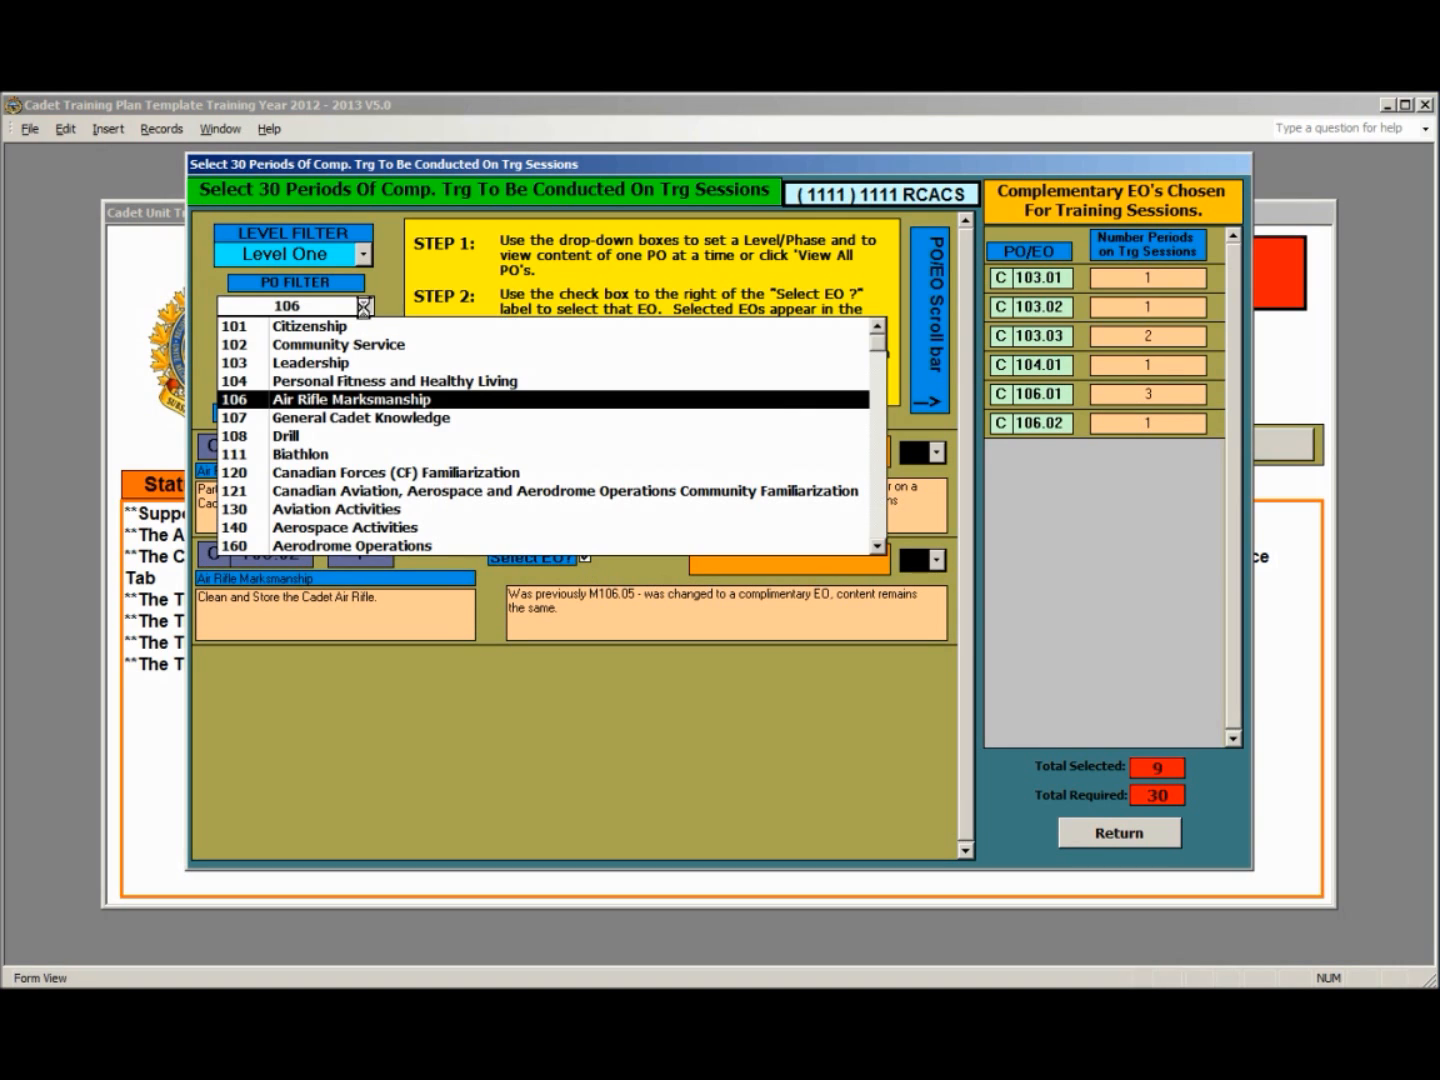
left_click(345, 418)
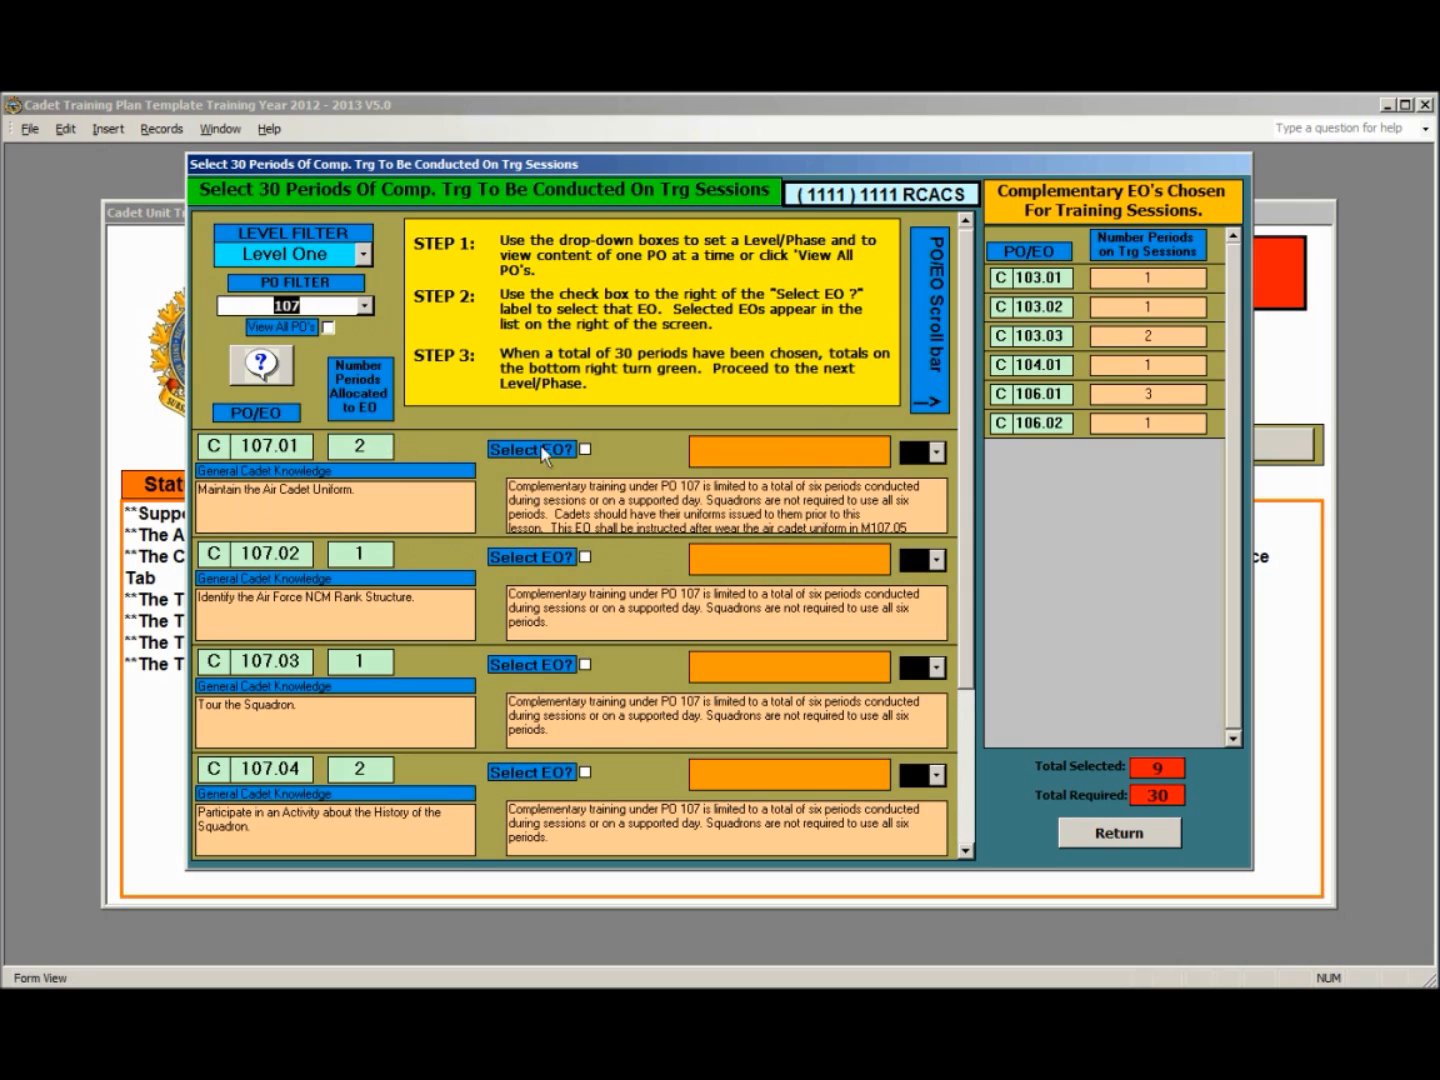
left_click(585, 450)
left_click(585, 557)
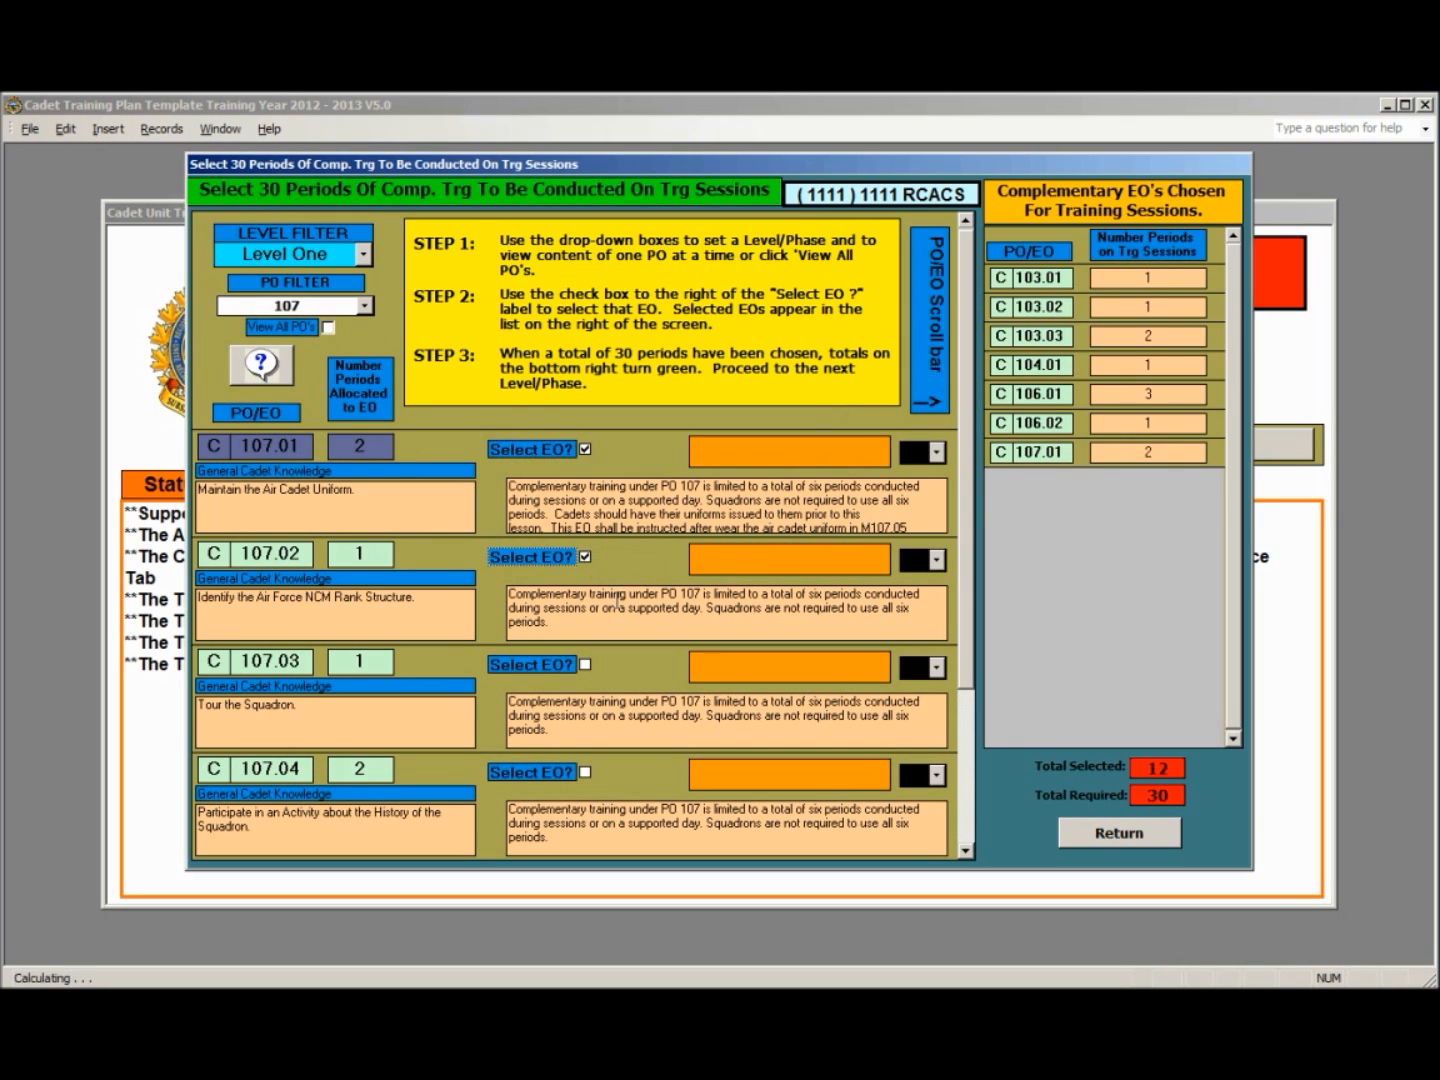
left_click(585, 772)
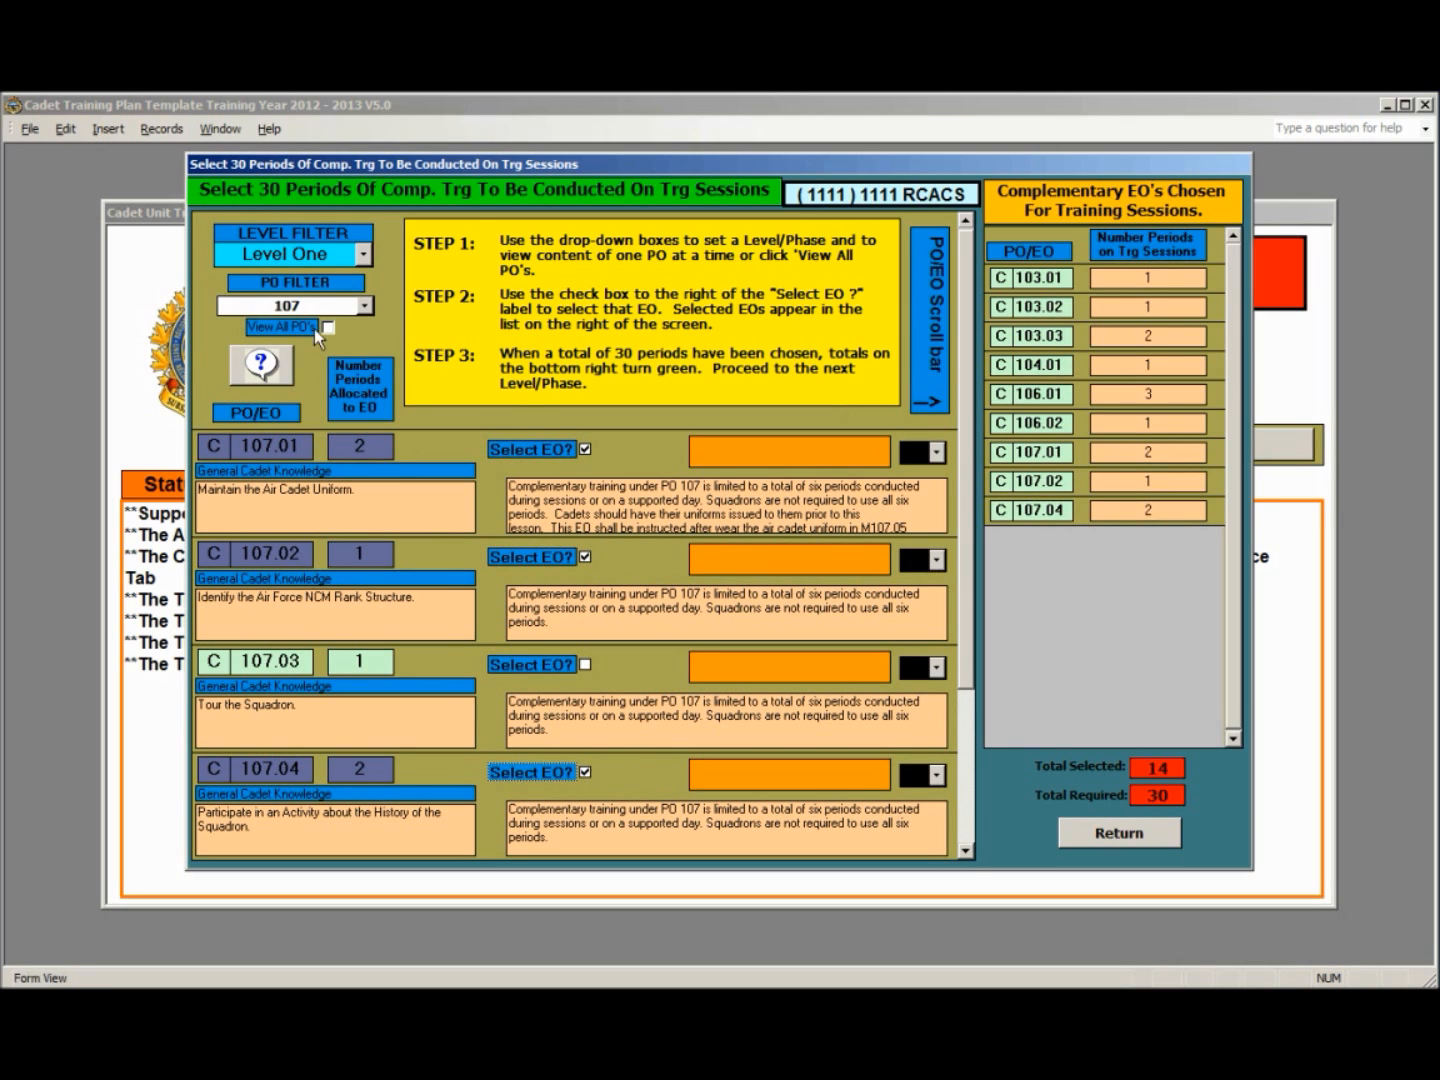
- Add Drill (PO 108) EO C108.01 to the Level One selections and set its number of periods to 4
left_click(368, 306)
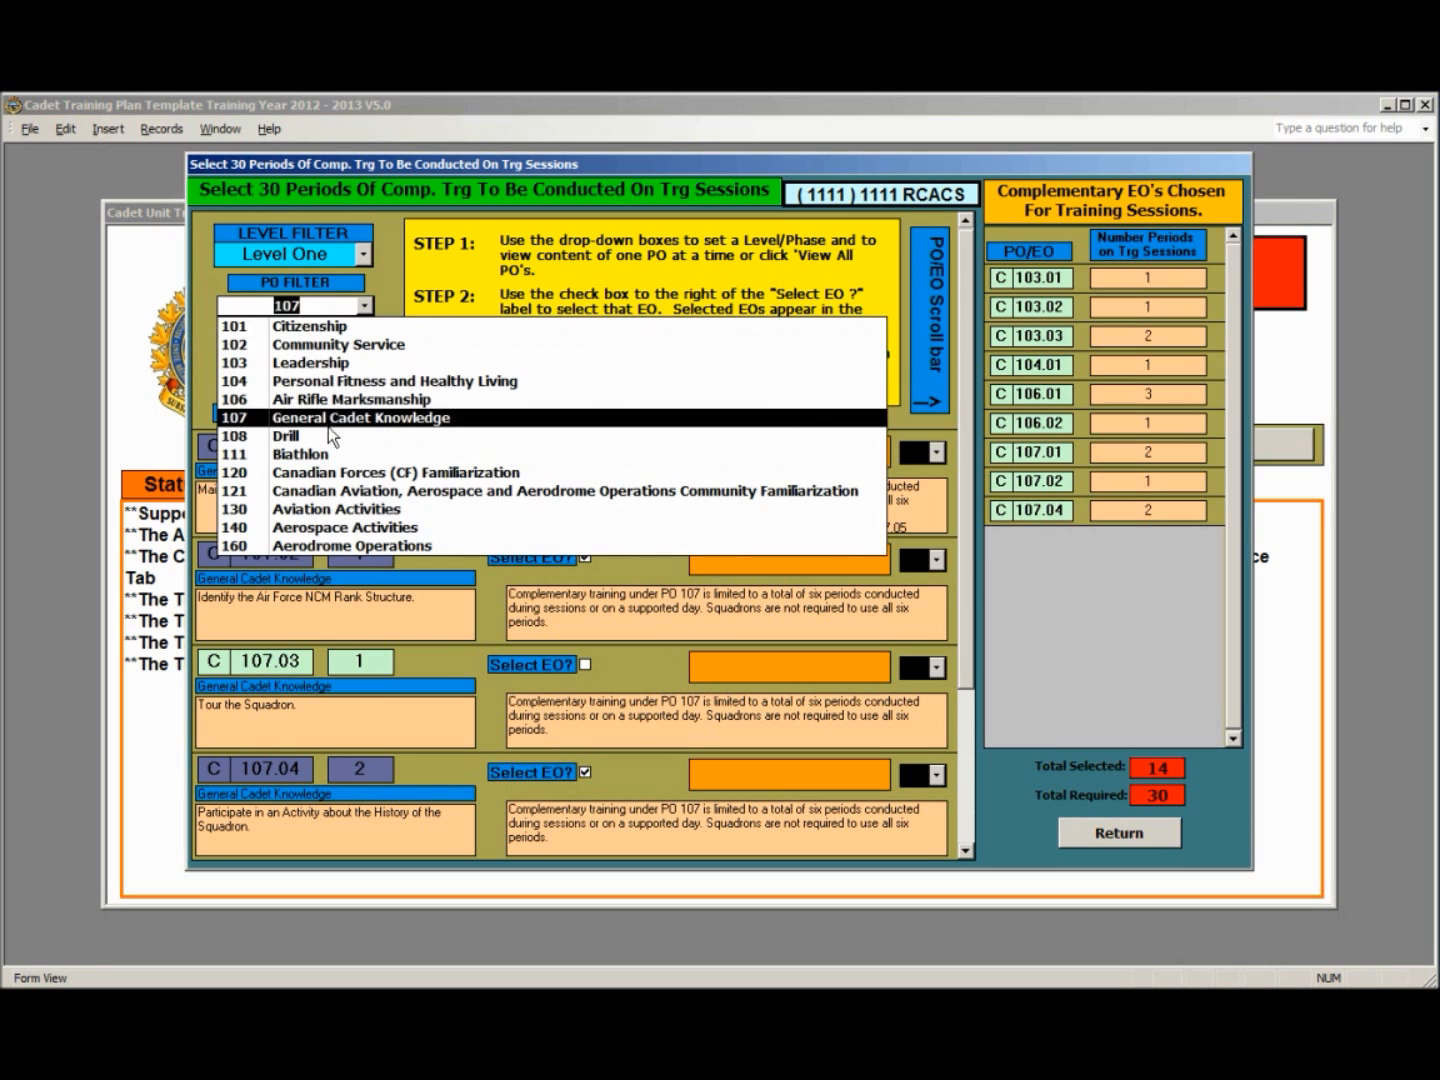
left_click(330, 437)
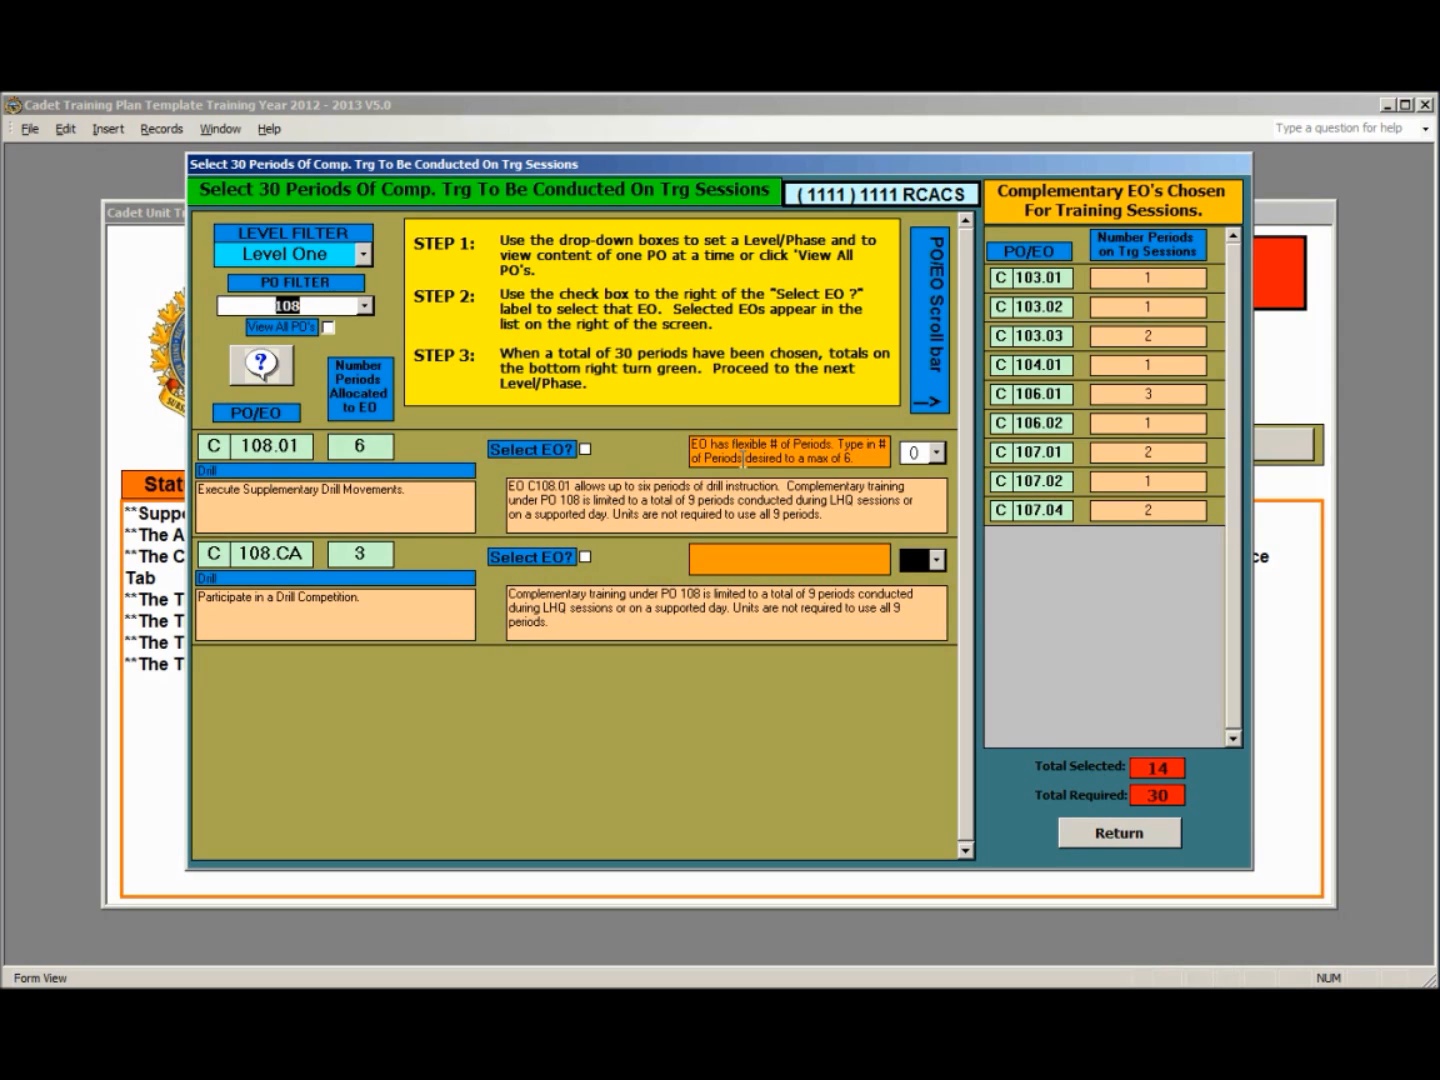
left_click(584, 449)
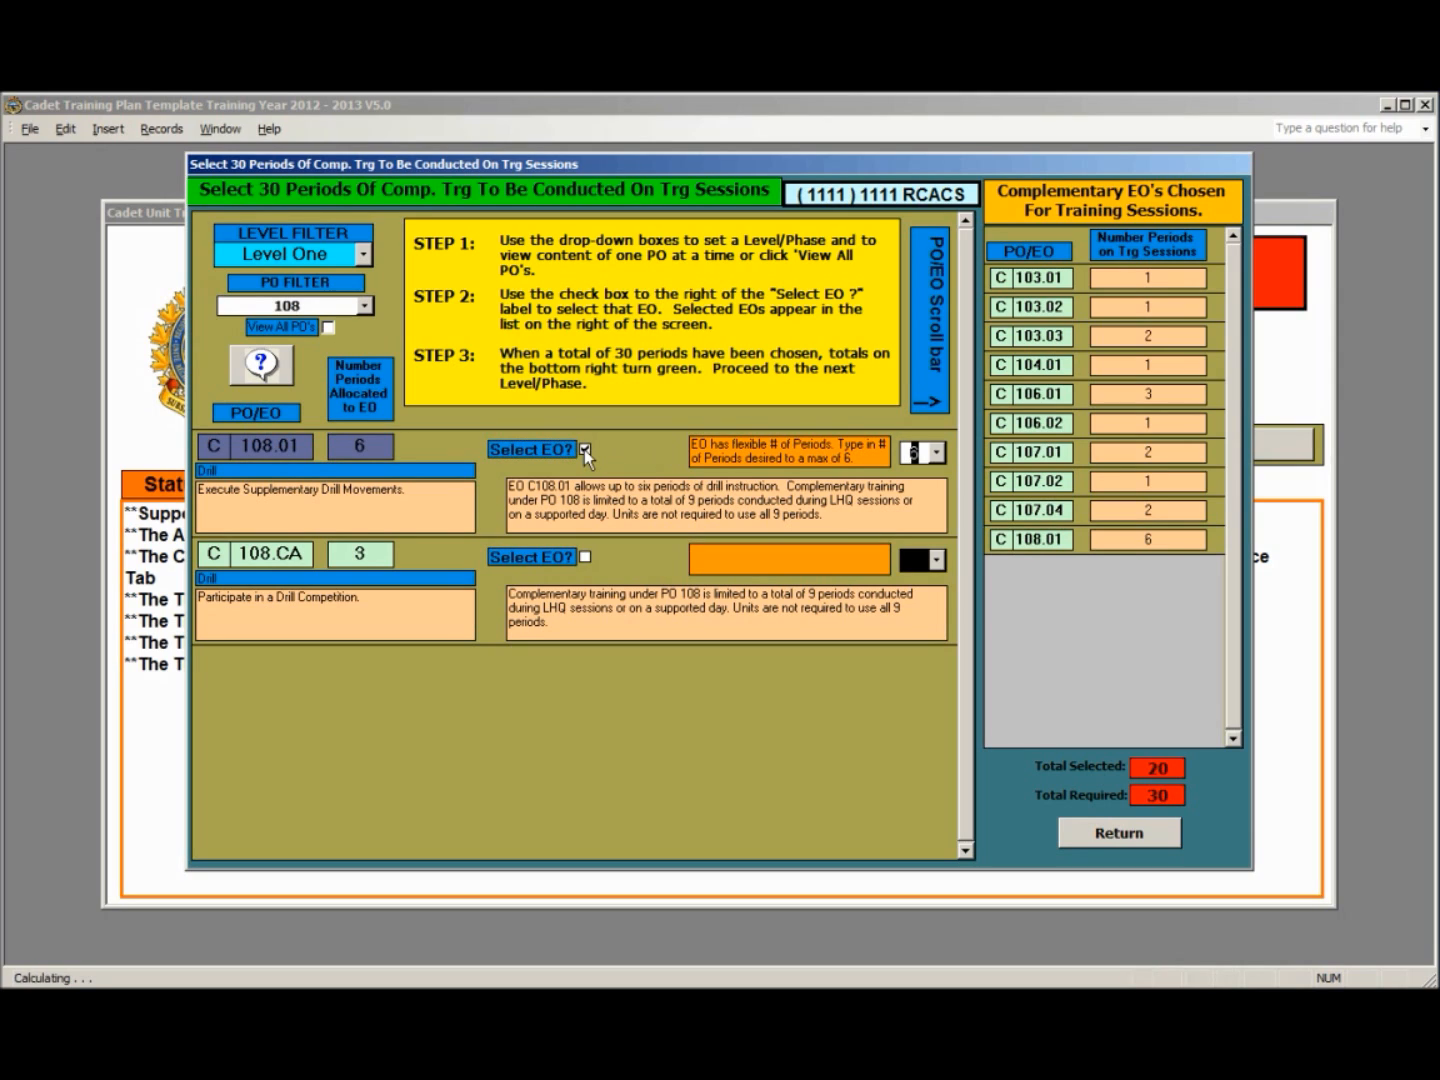
left_click(938, 454)
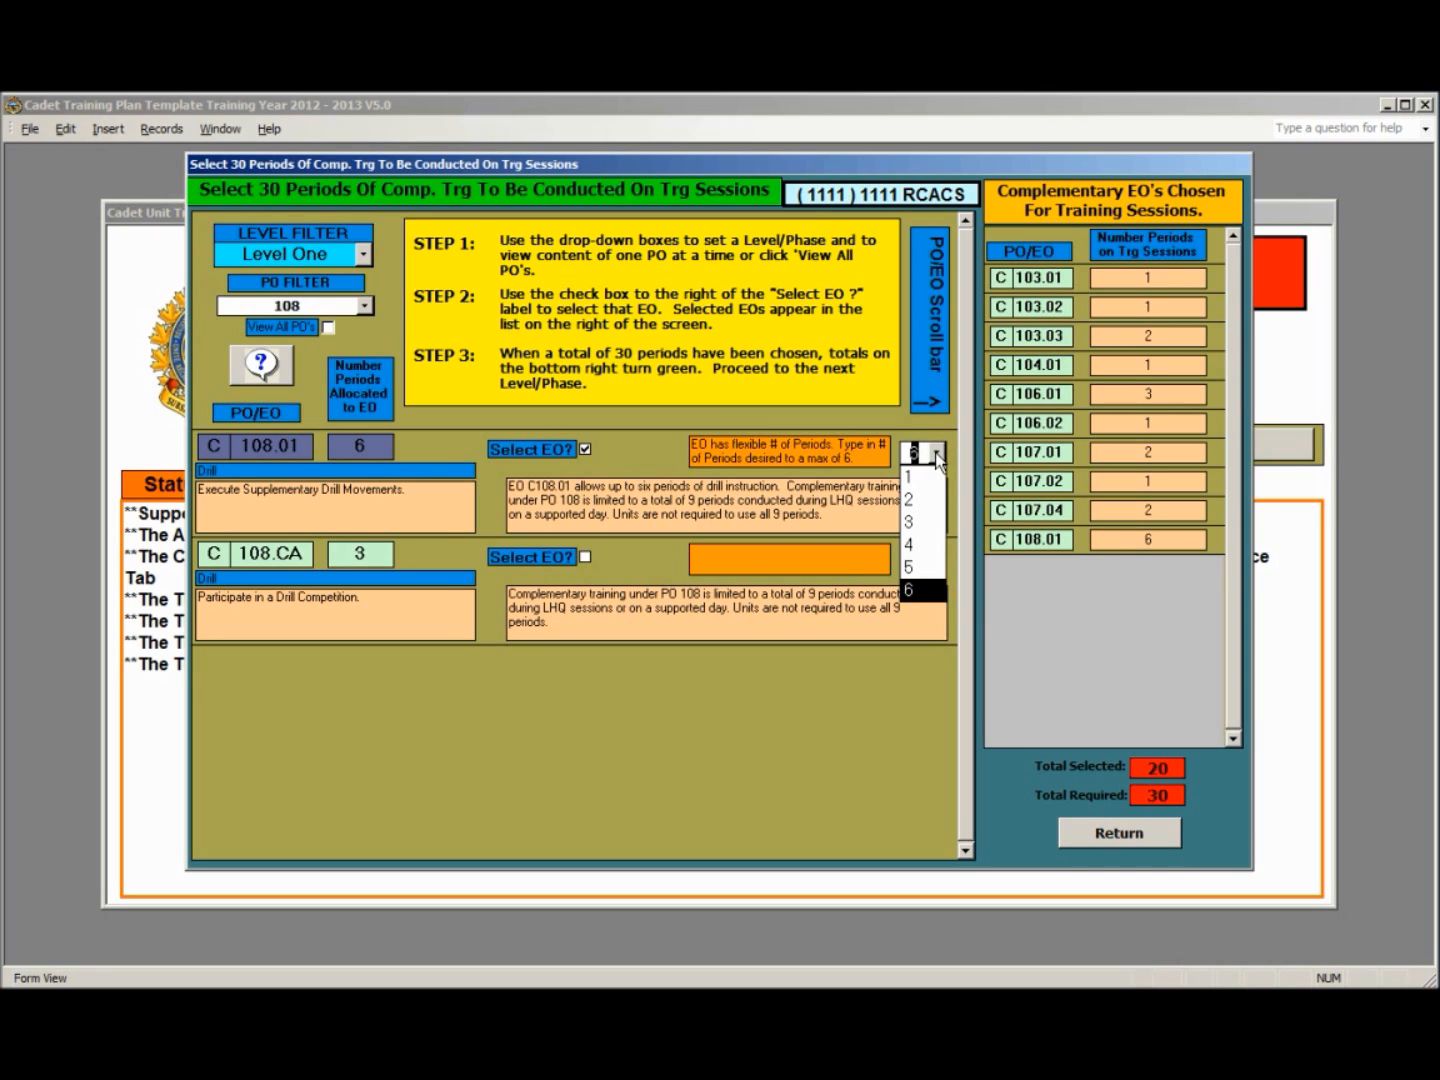
left_click(916, 546)
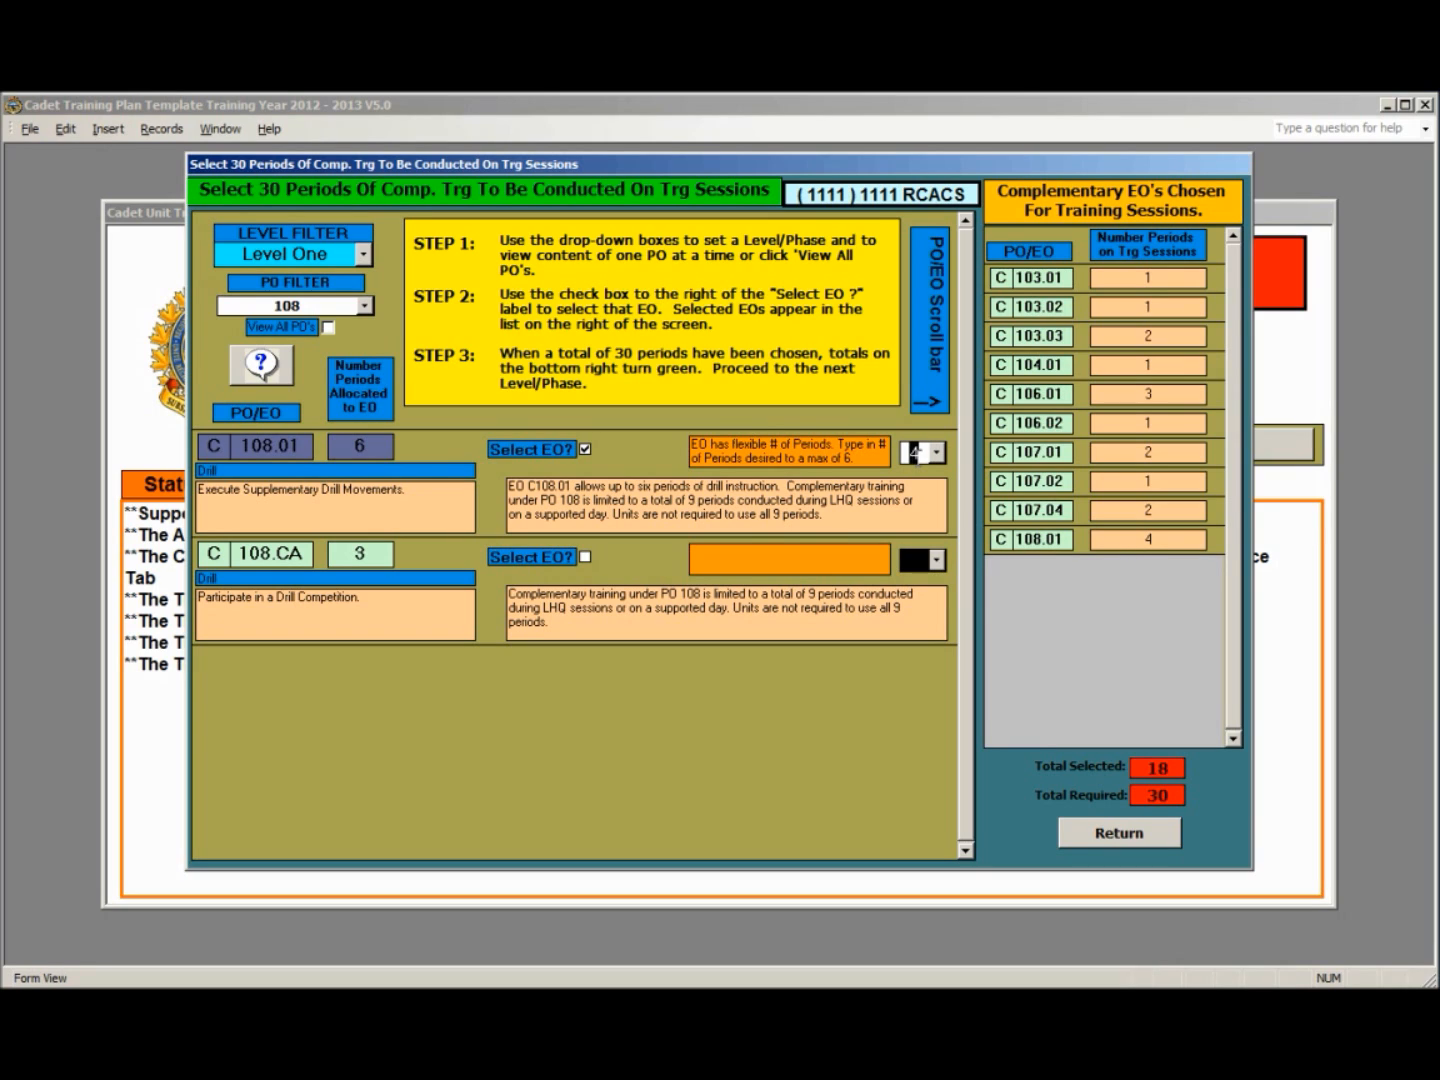
left_click(920, 552)
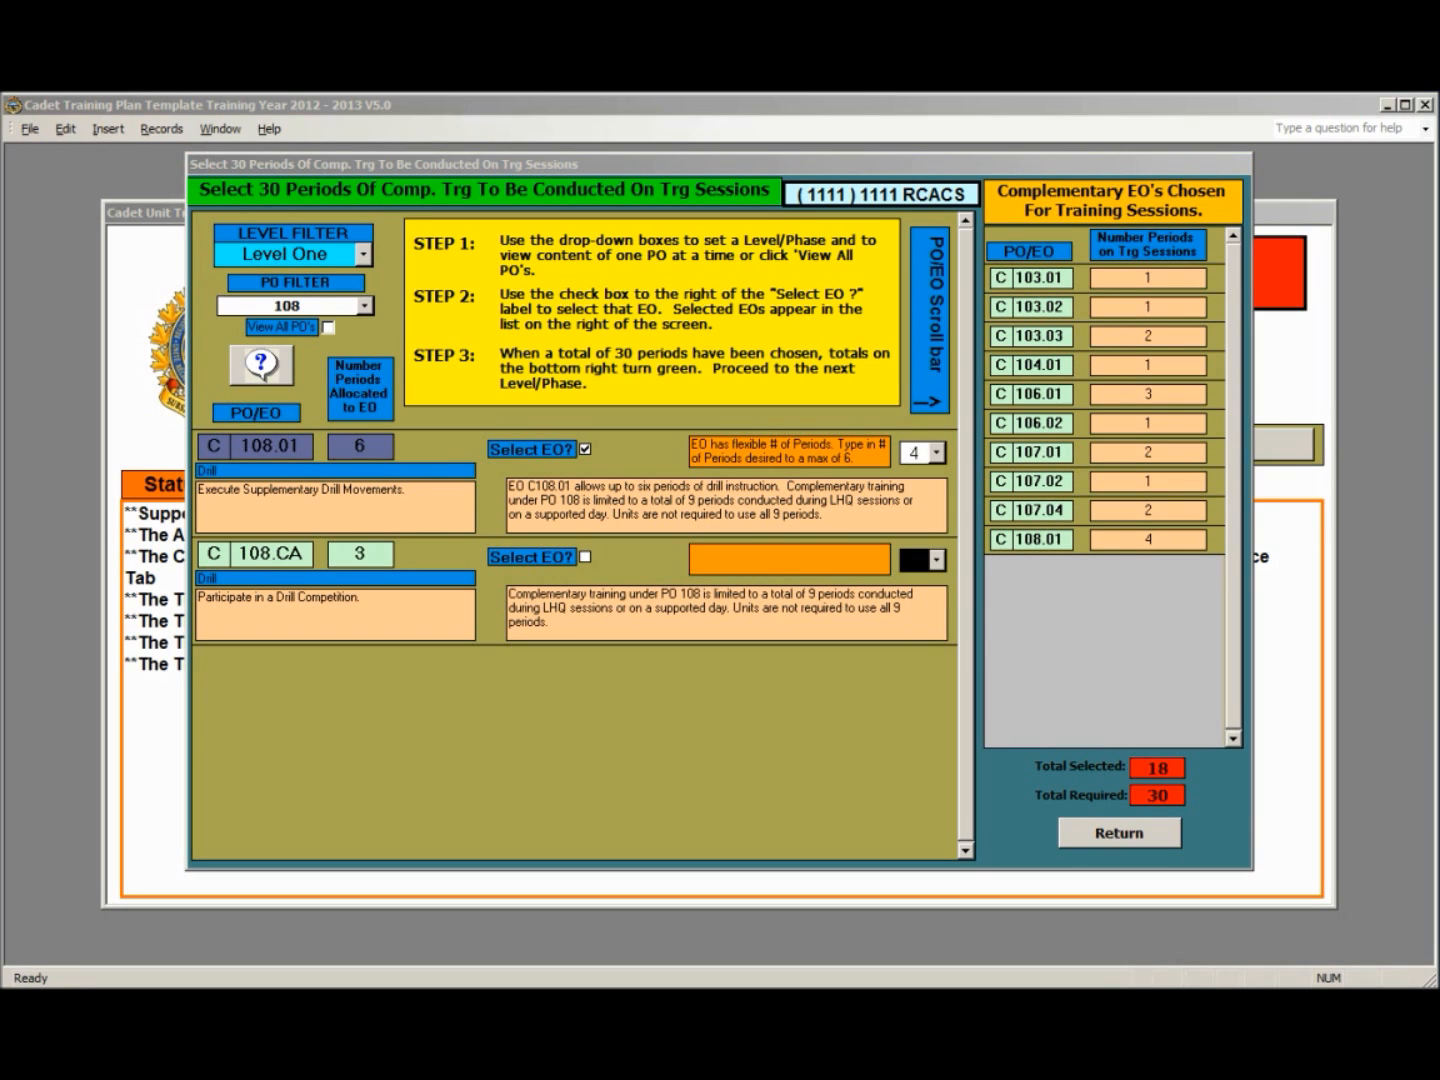
- Add Canadian Forces Familiarization (PO 120) EOs C120.01 and C120.02 to the Level One selections
left_click(364, 306)
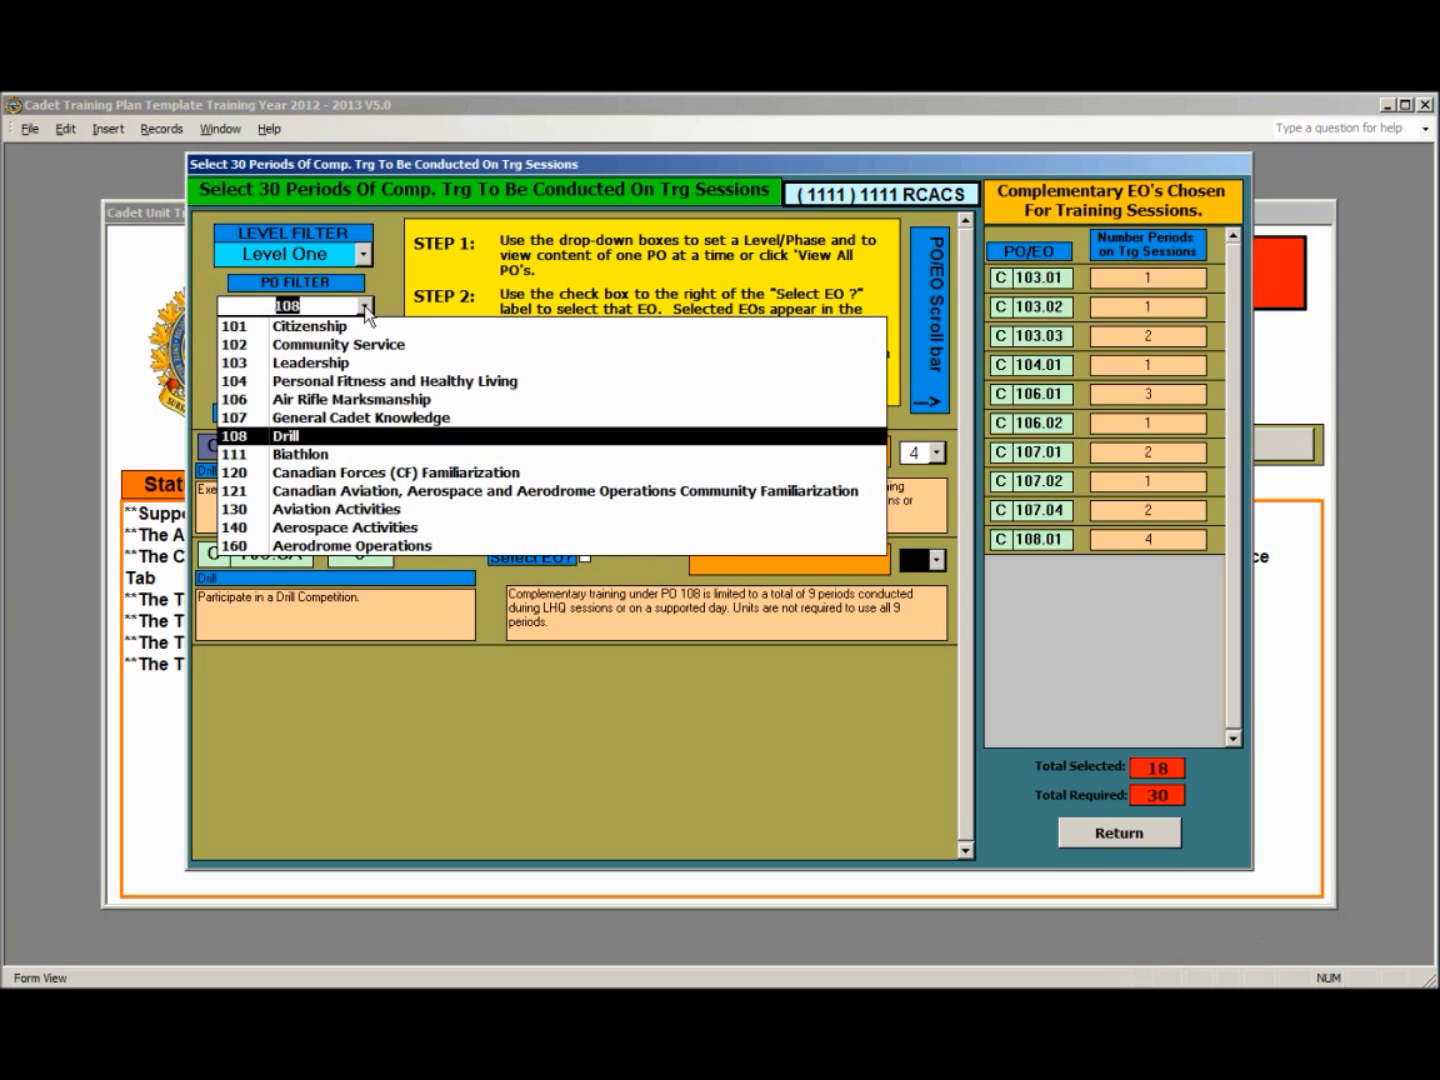
left_click(360, 472)
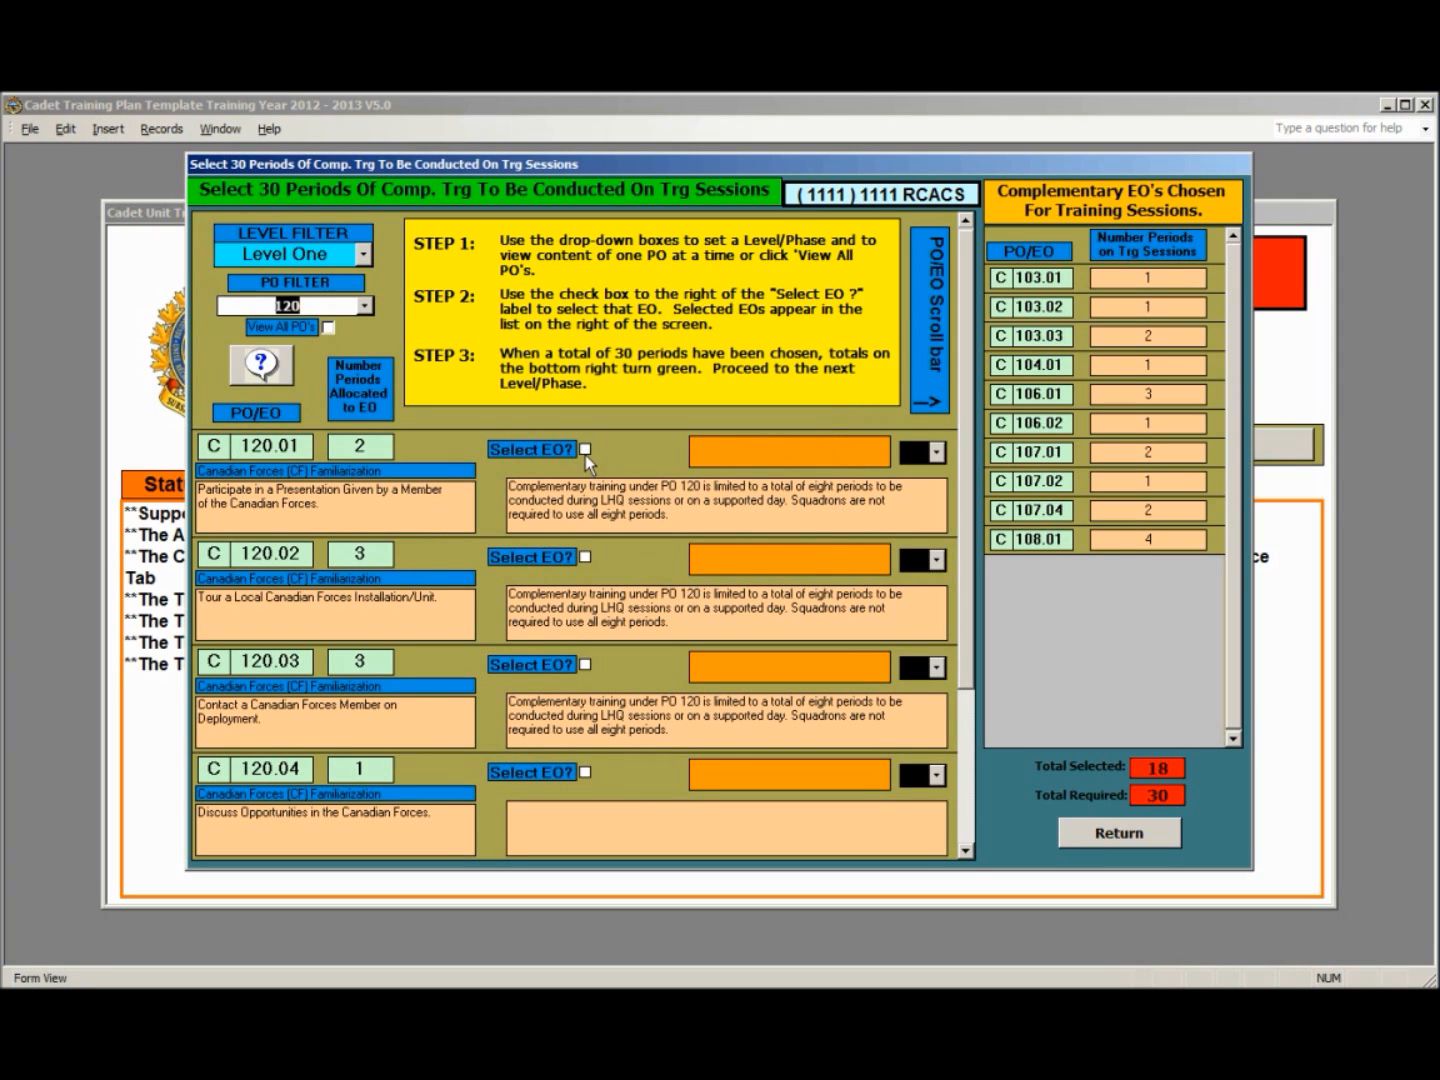
left_click(585, 450)
left_click(585, 558)
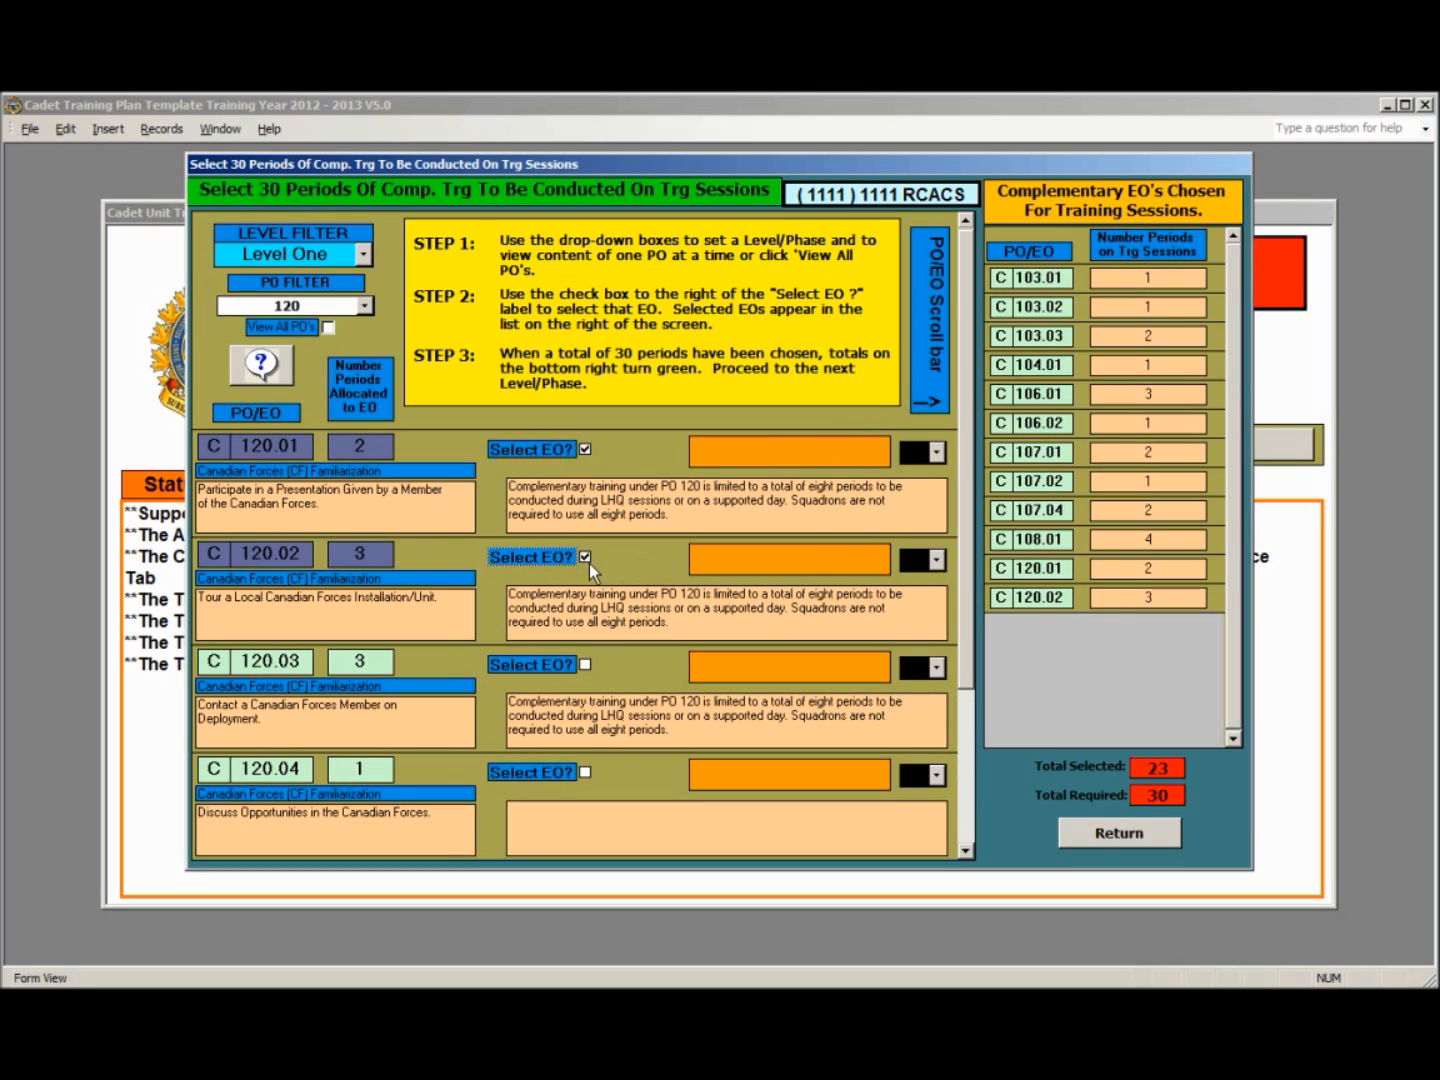
- Add EO C121.01 from PO 121 to the Level One selections and set its number of periods to 3
left_click(363, 307)
left_click(604, 490)
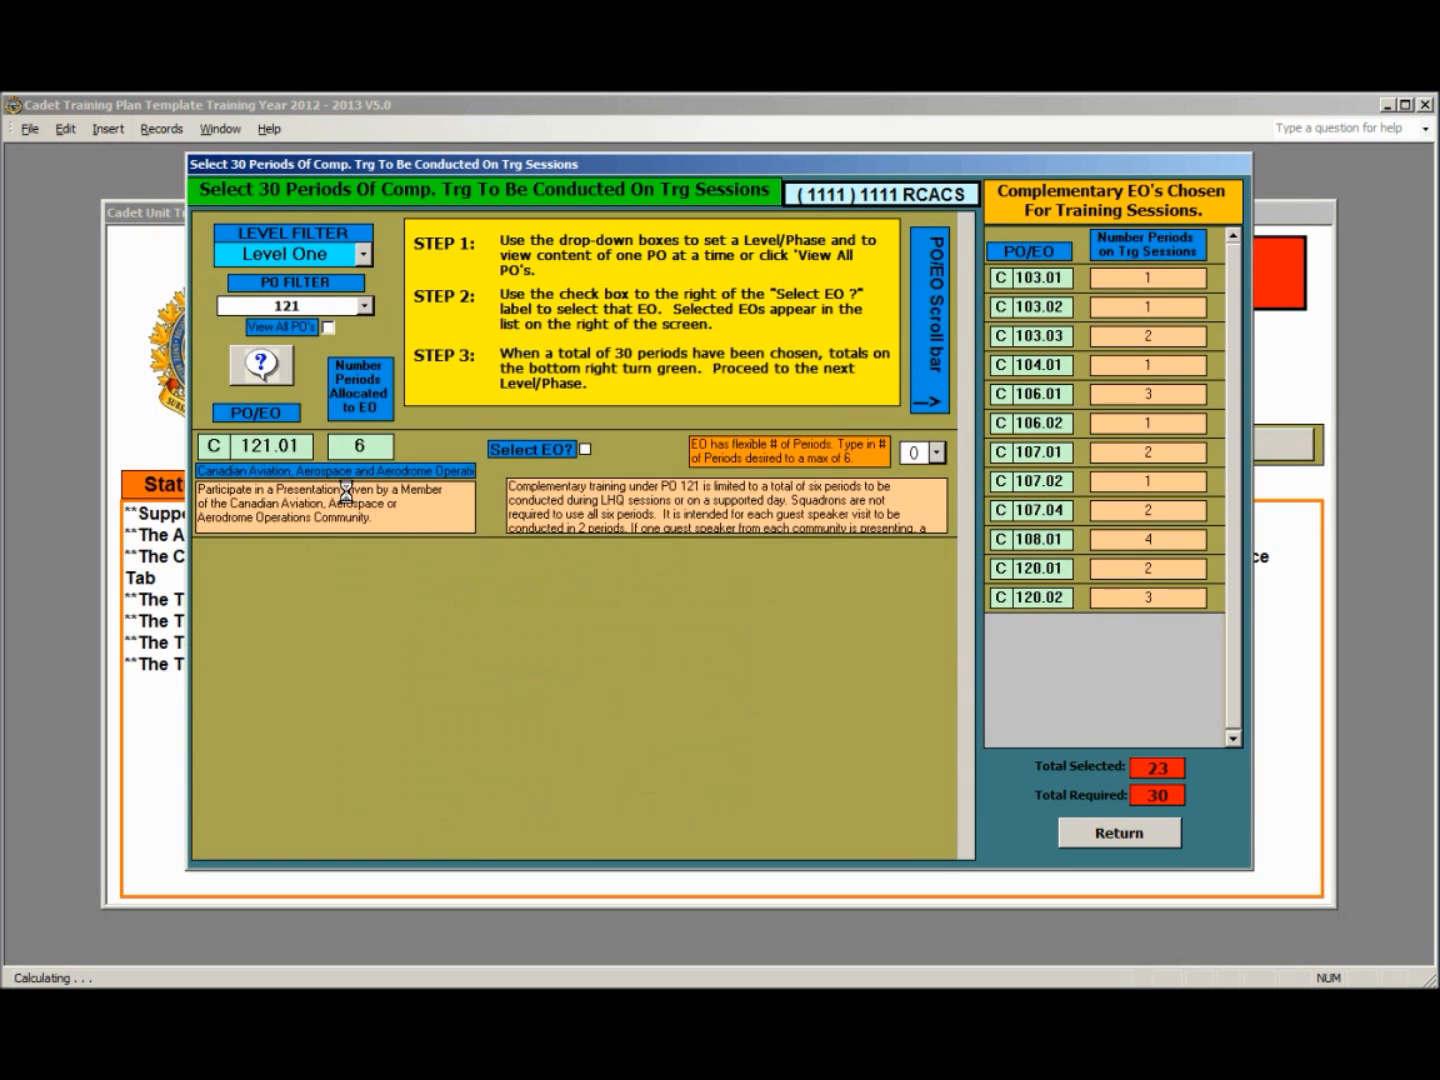
left_click(585, 450)
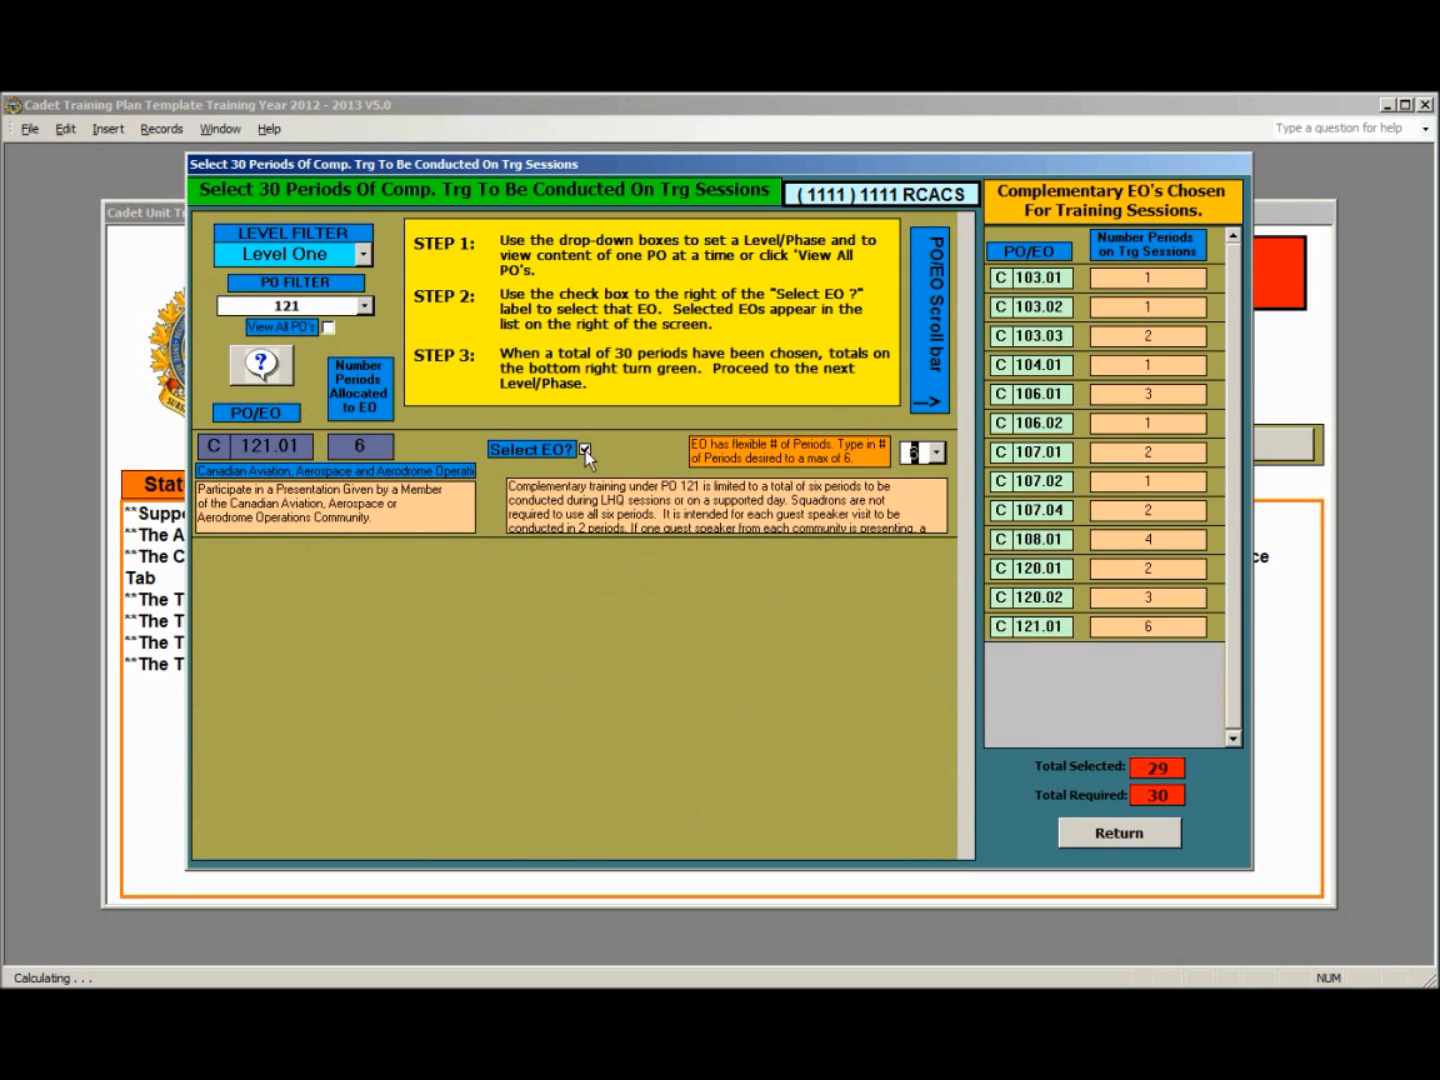
left_click(935, 453)
left_click(910, 521)
- Add Aviation Activities (PO 130) EO C130.03 to the Level One selections and set its number of periods to 4
left_click(365, 307)
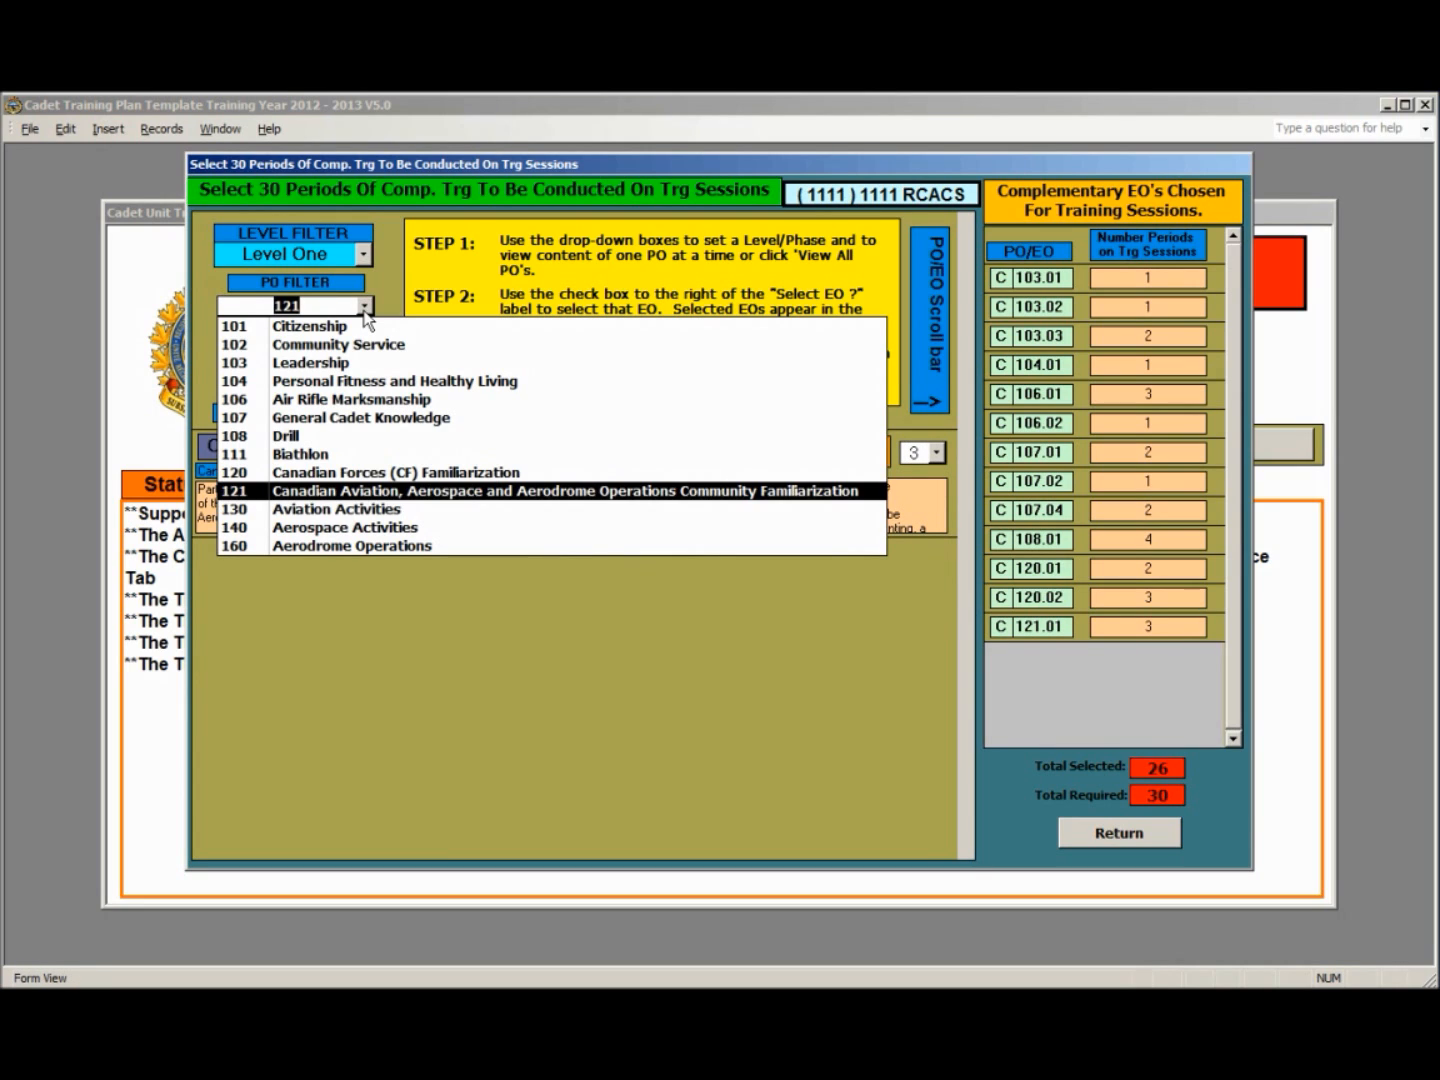
left_click(372, 510)
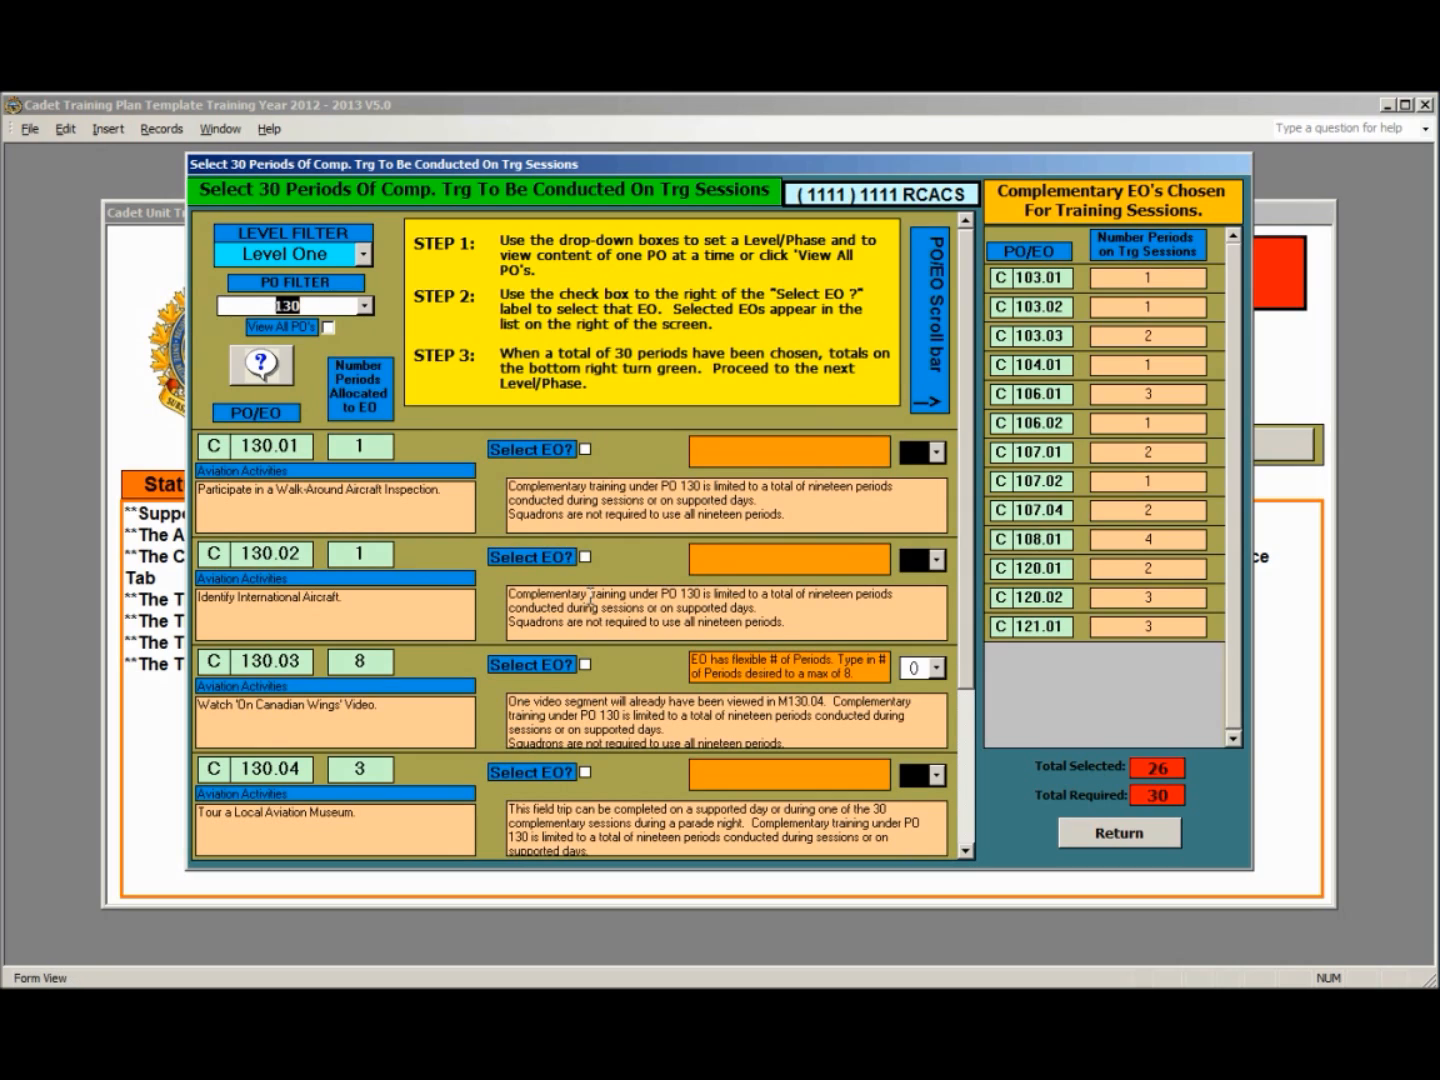
left_click(585, 665)
left_click(945, 669)
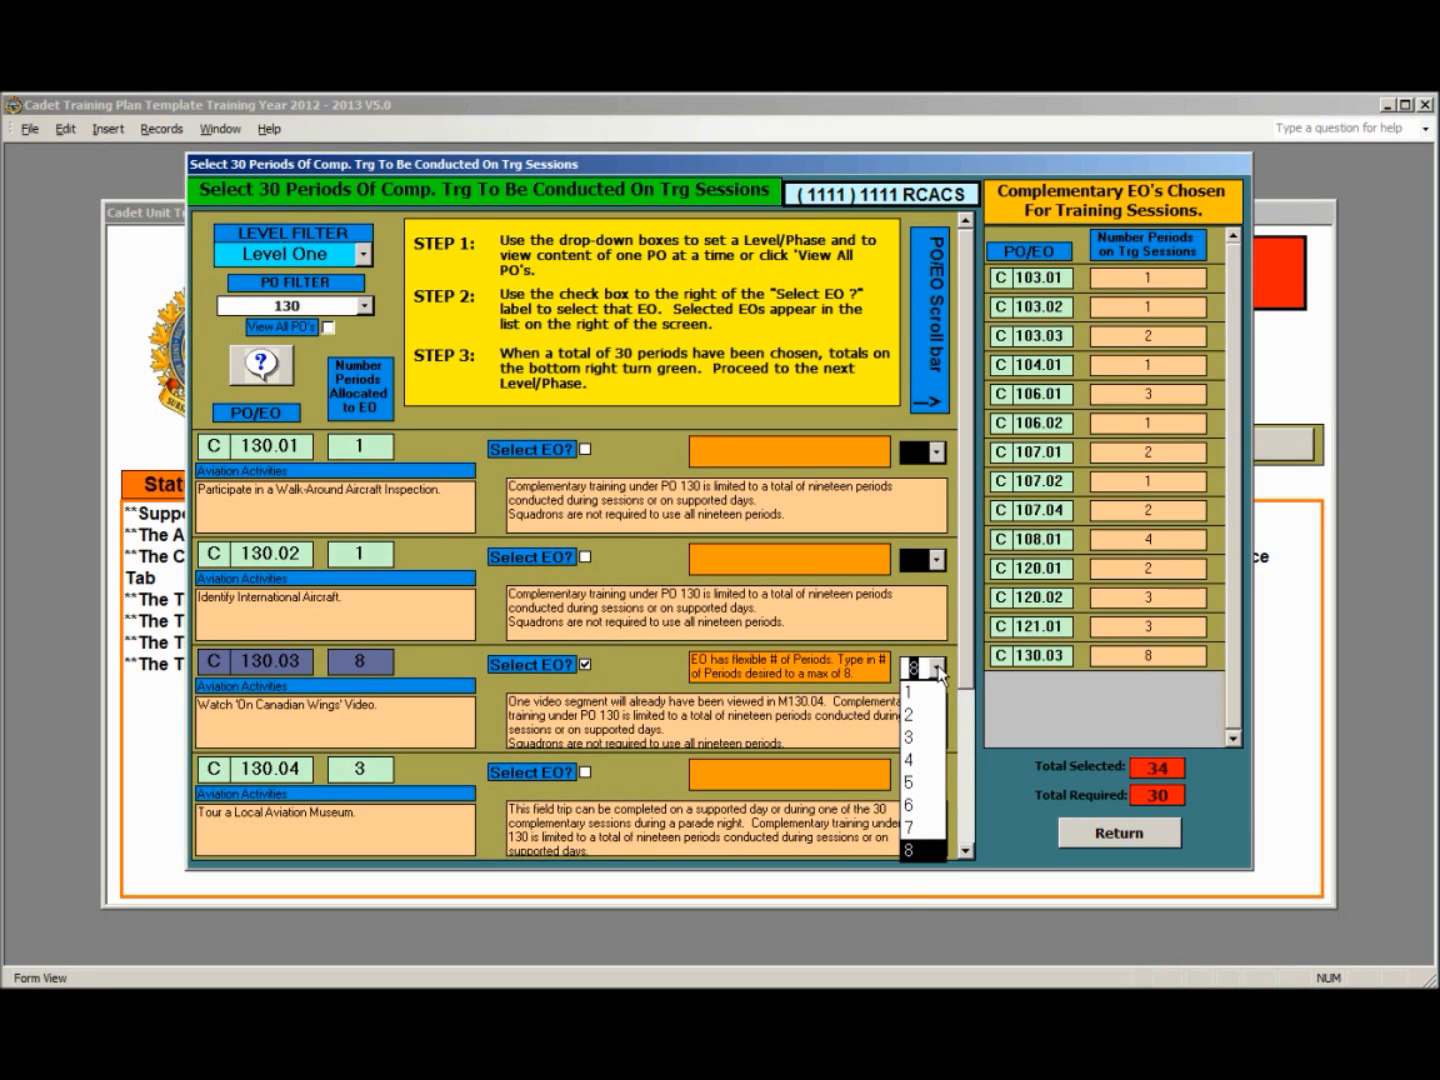
left_click(911, 752)
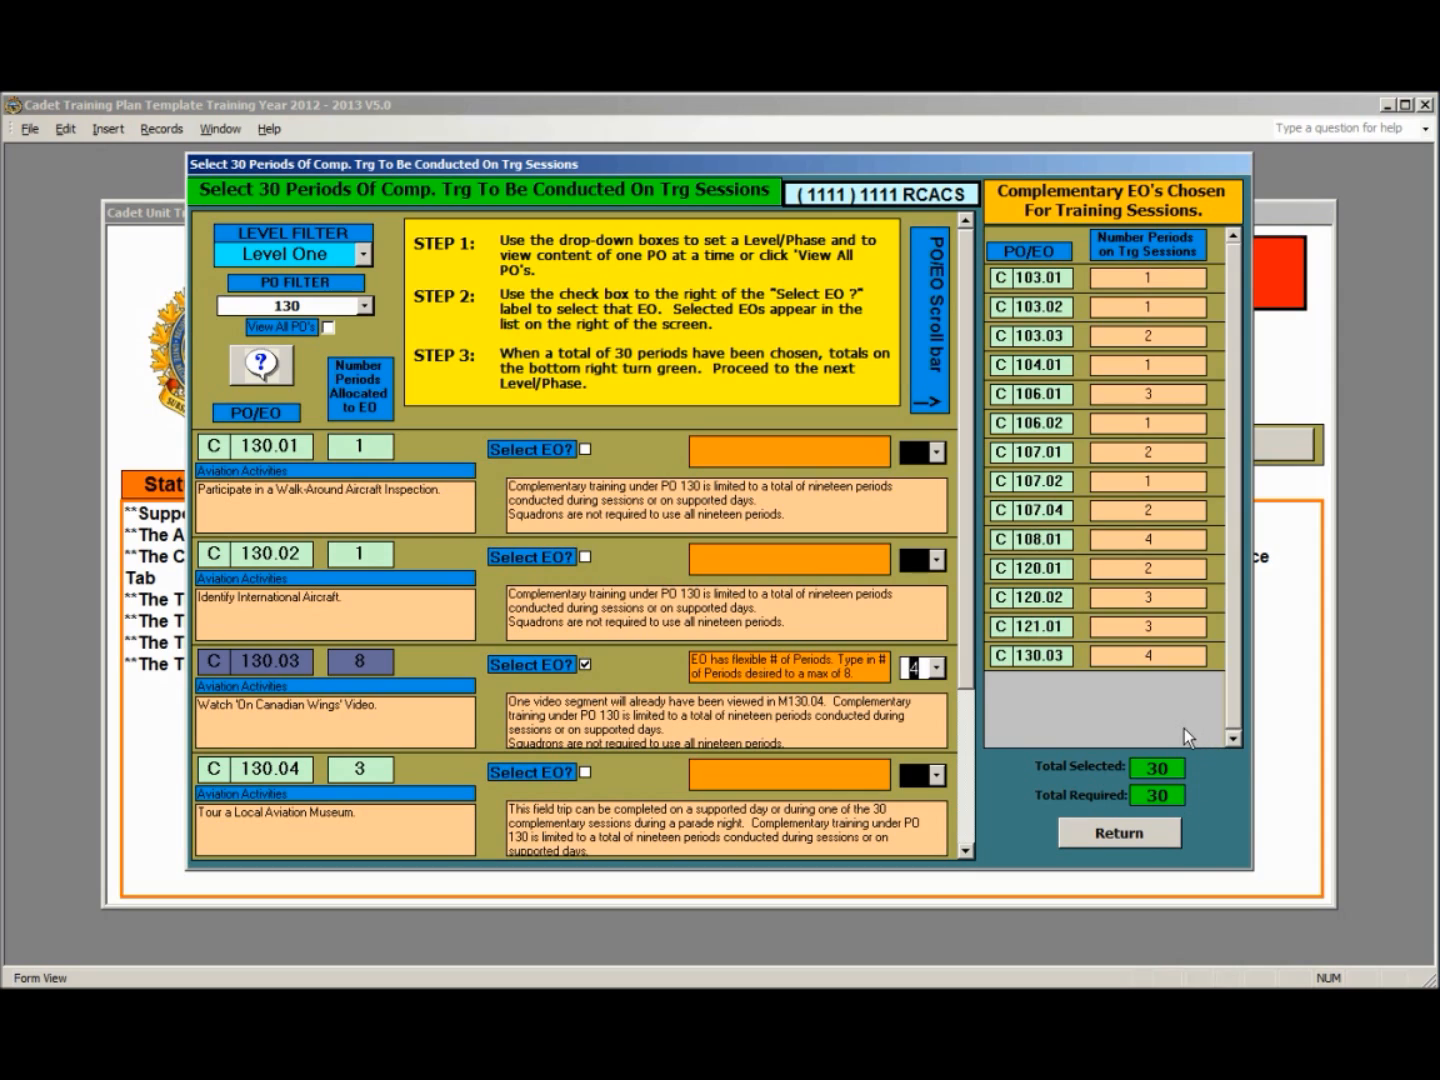
- Switch to Level Two and add Leadership (PO 203) EOs C203.01, C203.02 and C203.04 to its selections
left_click(363, 254)
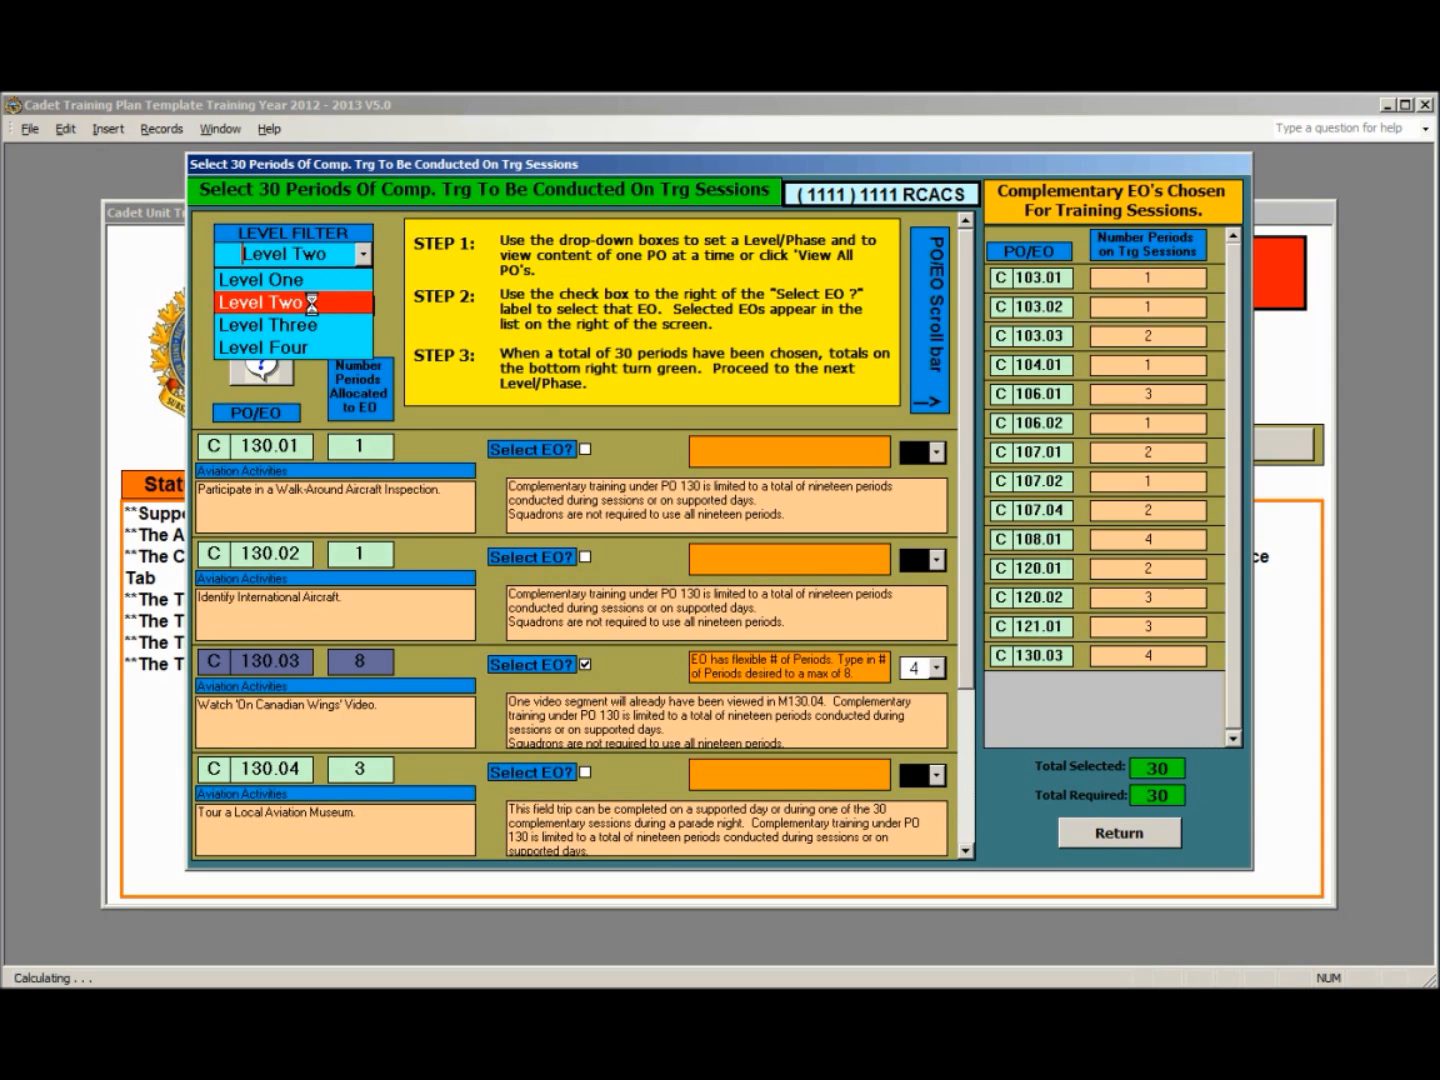
left_click(313, 304)
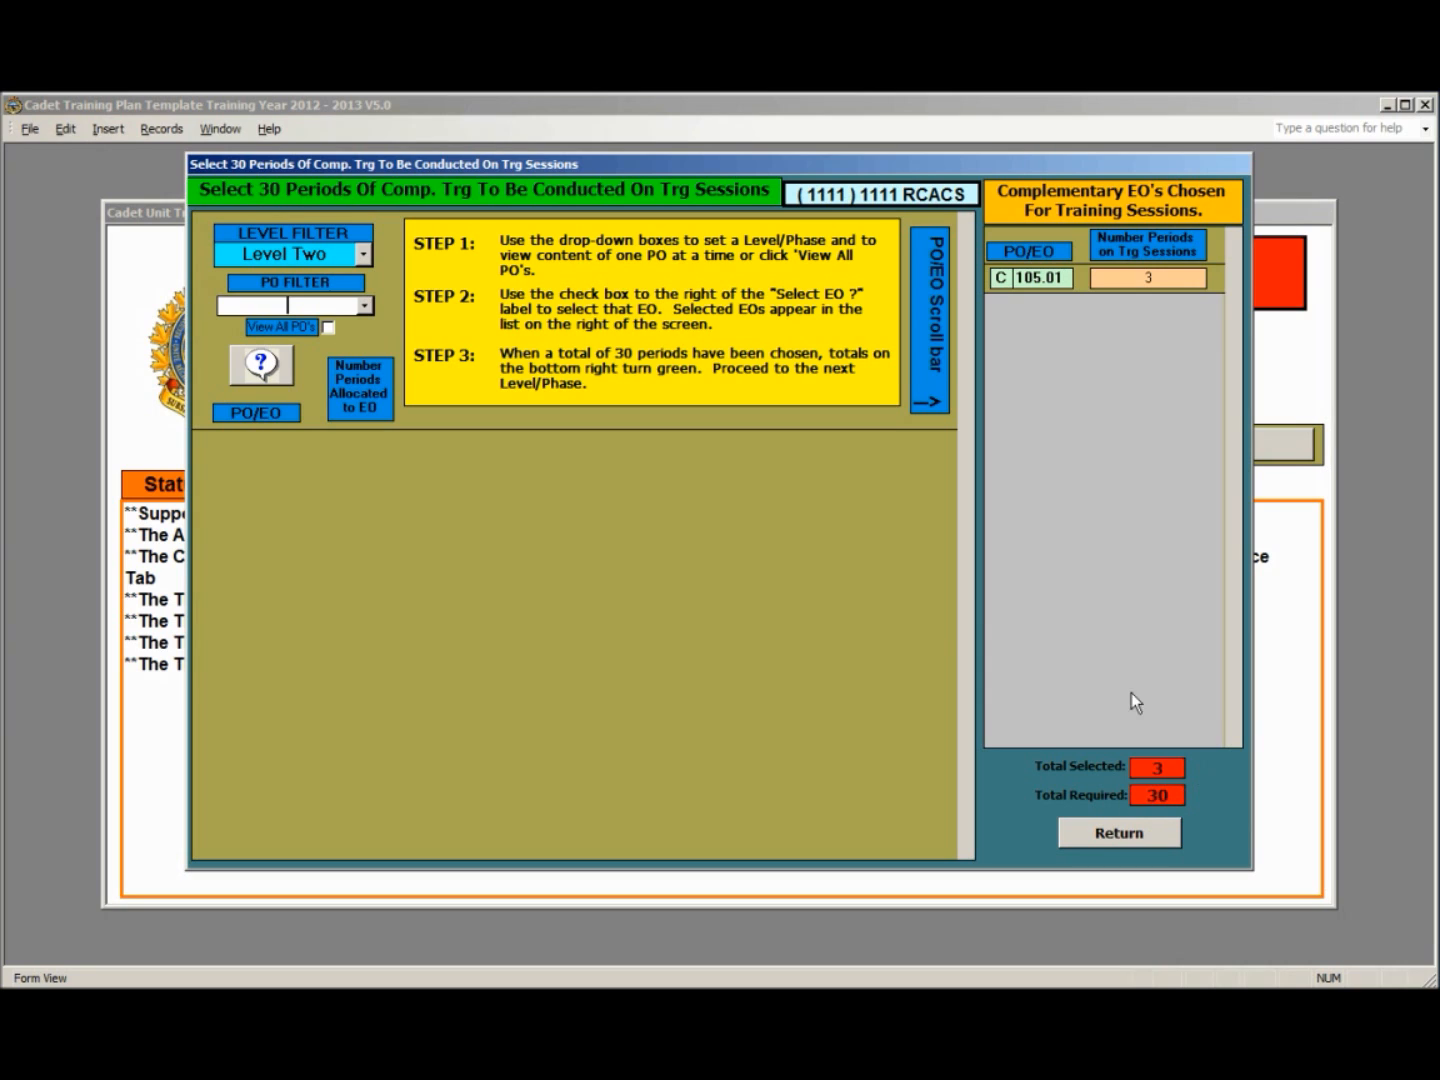
left_click(366, 306)
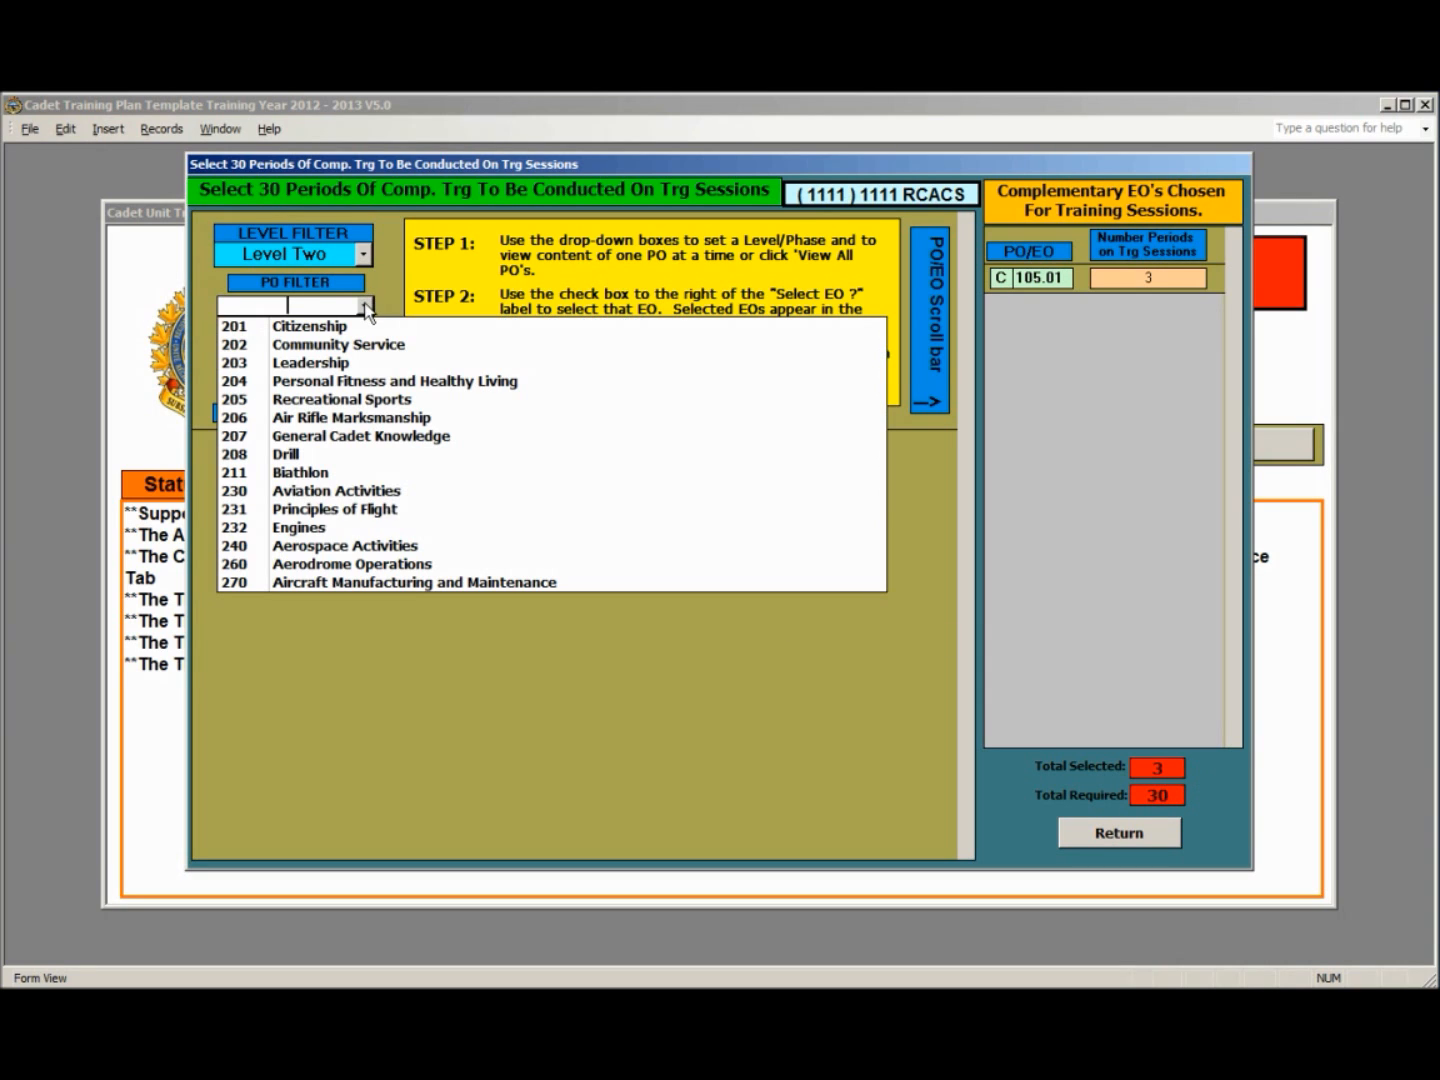
left_click(337, 364)
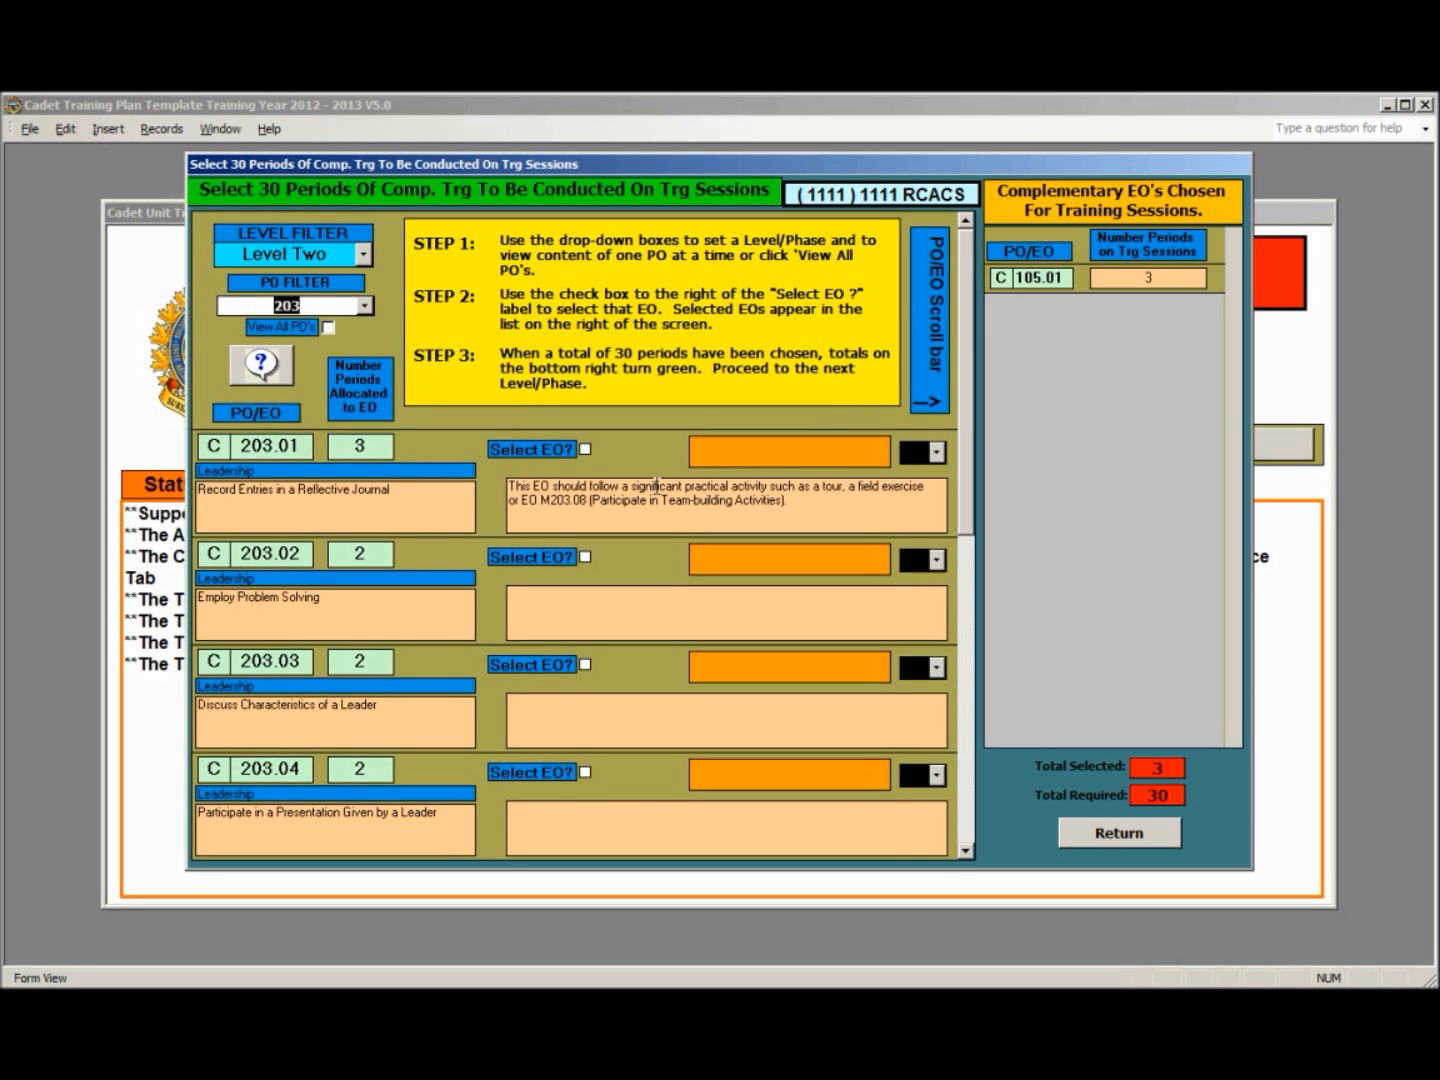
left_click(585, 450)
left_click(585, 557)
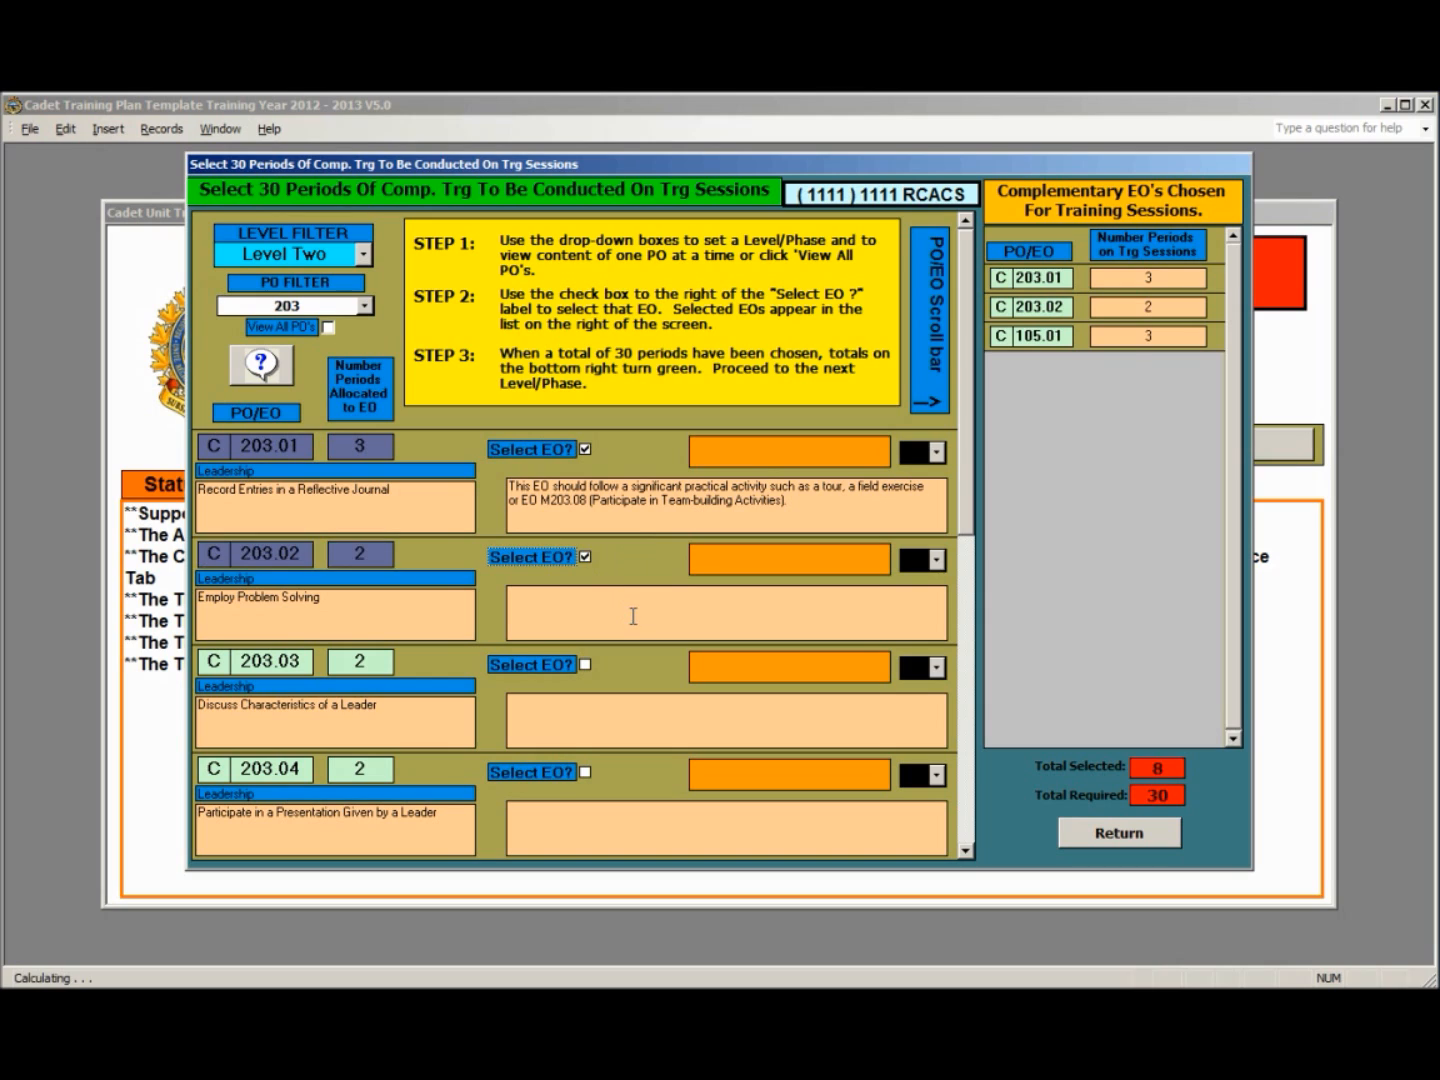
left_click(584, 772)
- Add Personal Fitness and Healthy Living (PO 204) EOs C204.01 and C204.02 to the Level Two selections
left_click(365, 306)
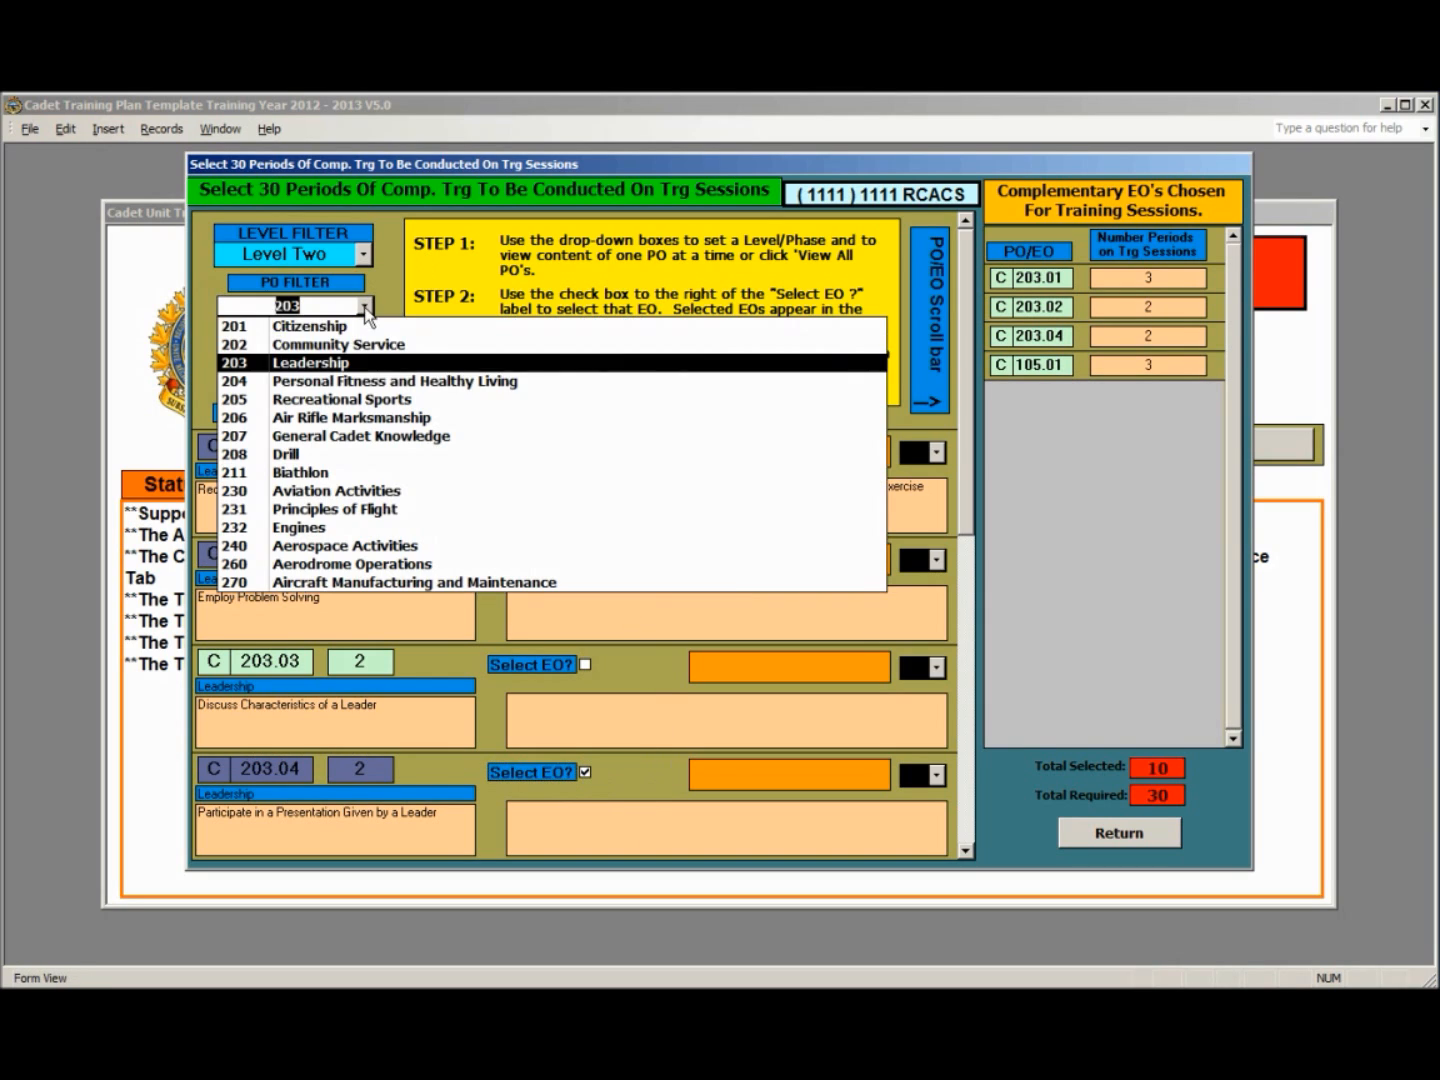
left_click(356, 383)
left_click(585, 449)
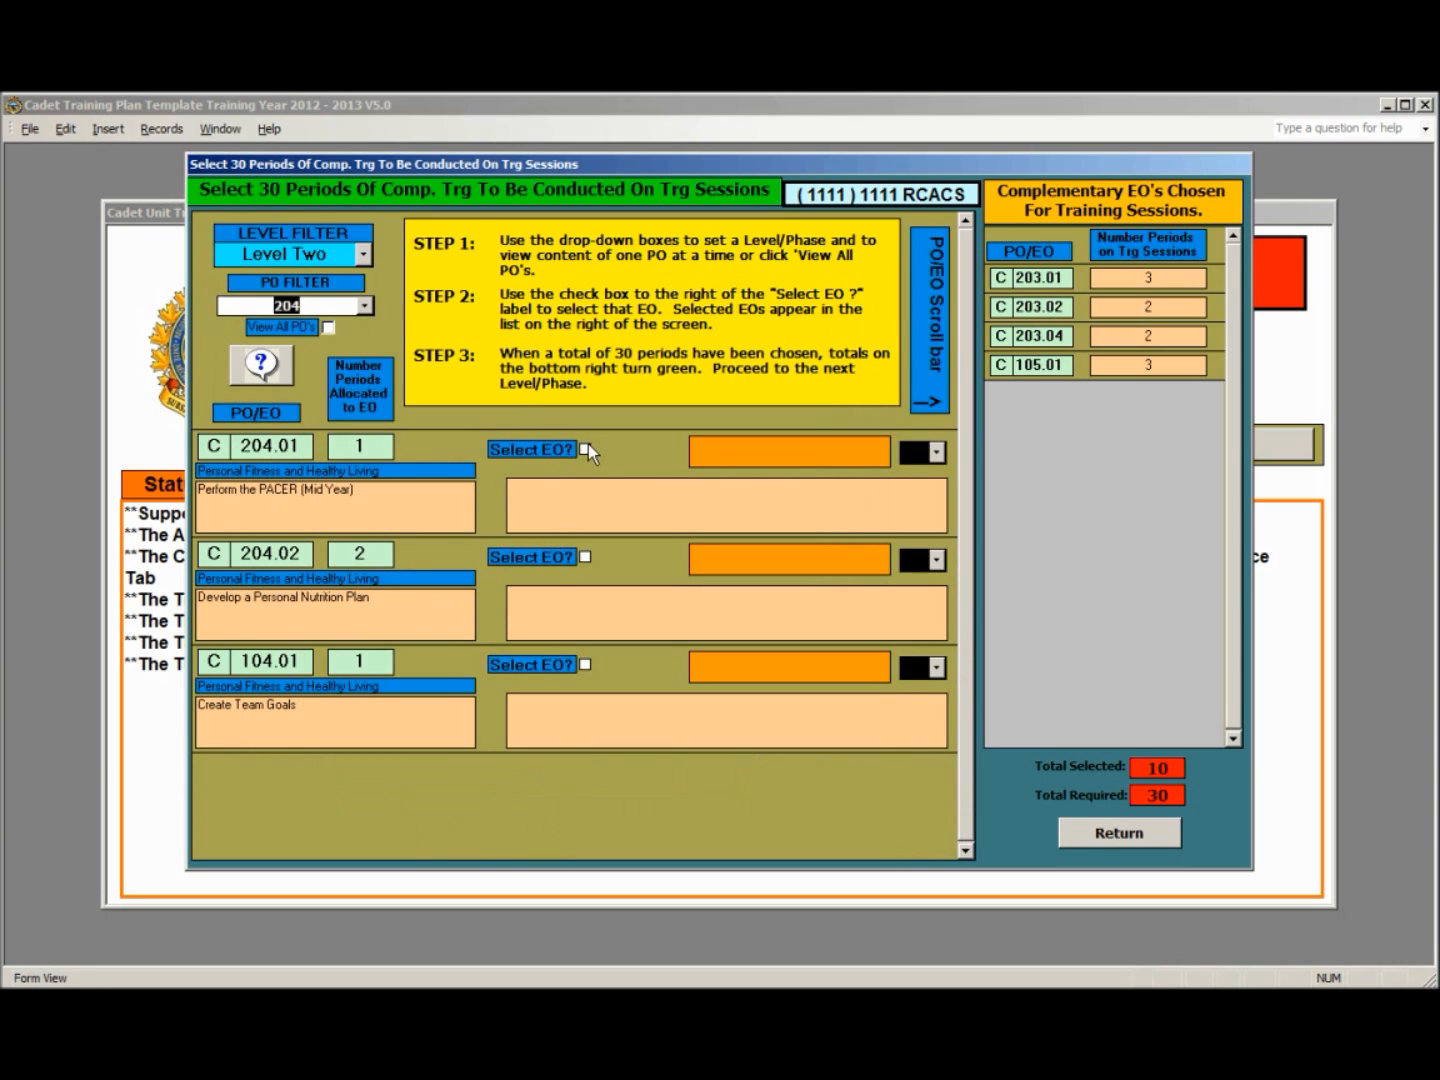
left_click(585, 557)
- Add Air Rifle Marksmanship (PO 206) EOs C206.01, C206.02, C206.03 and C106.01 to the Level Two selections
left_click(365, 306)
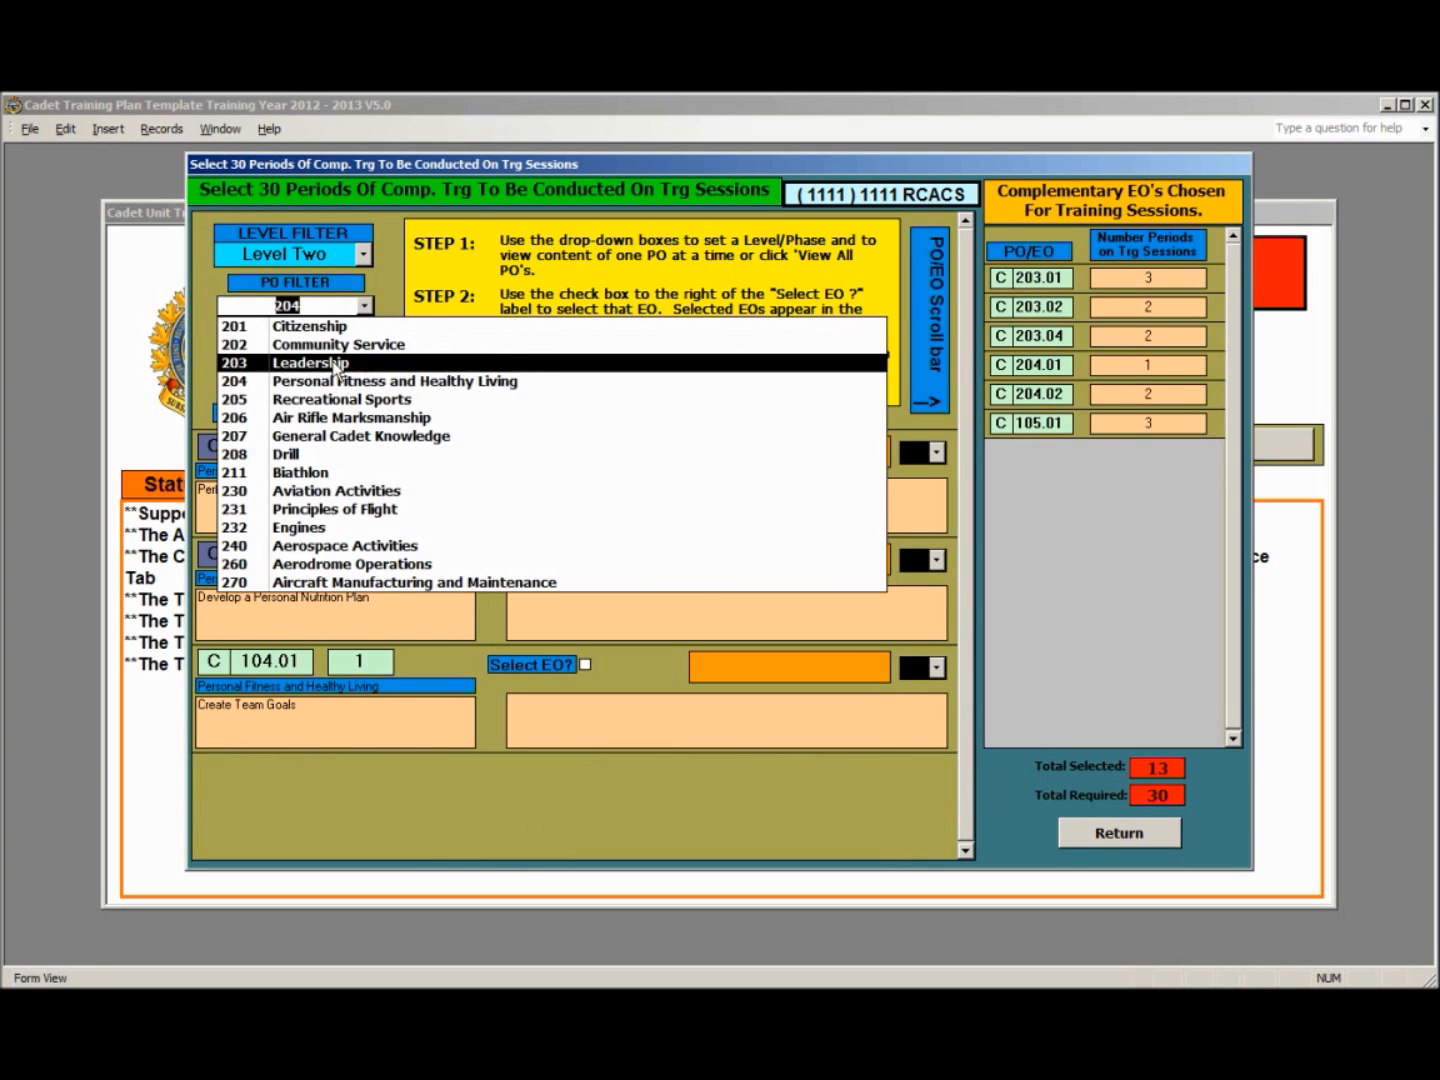
left_click(327, 425)
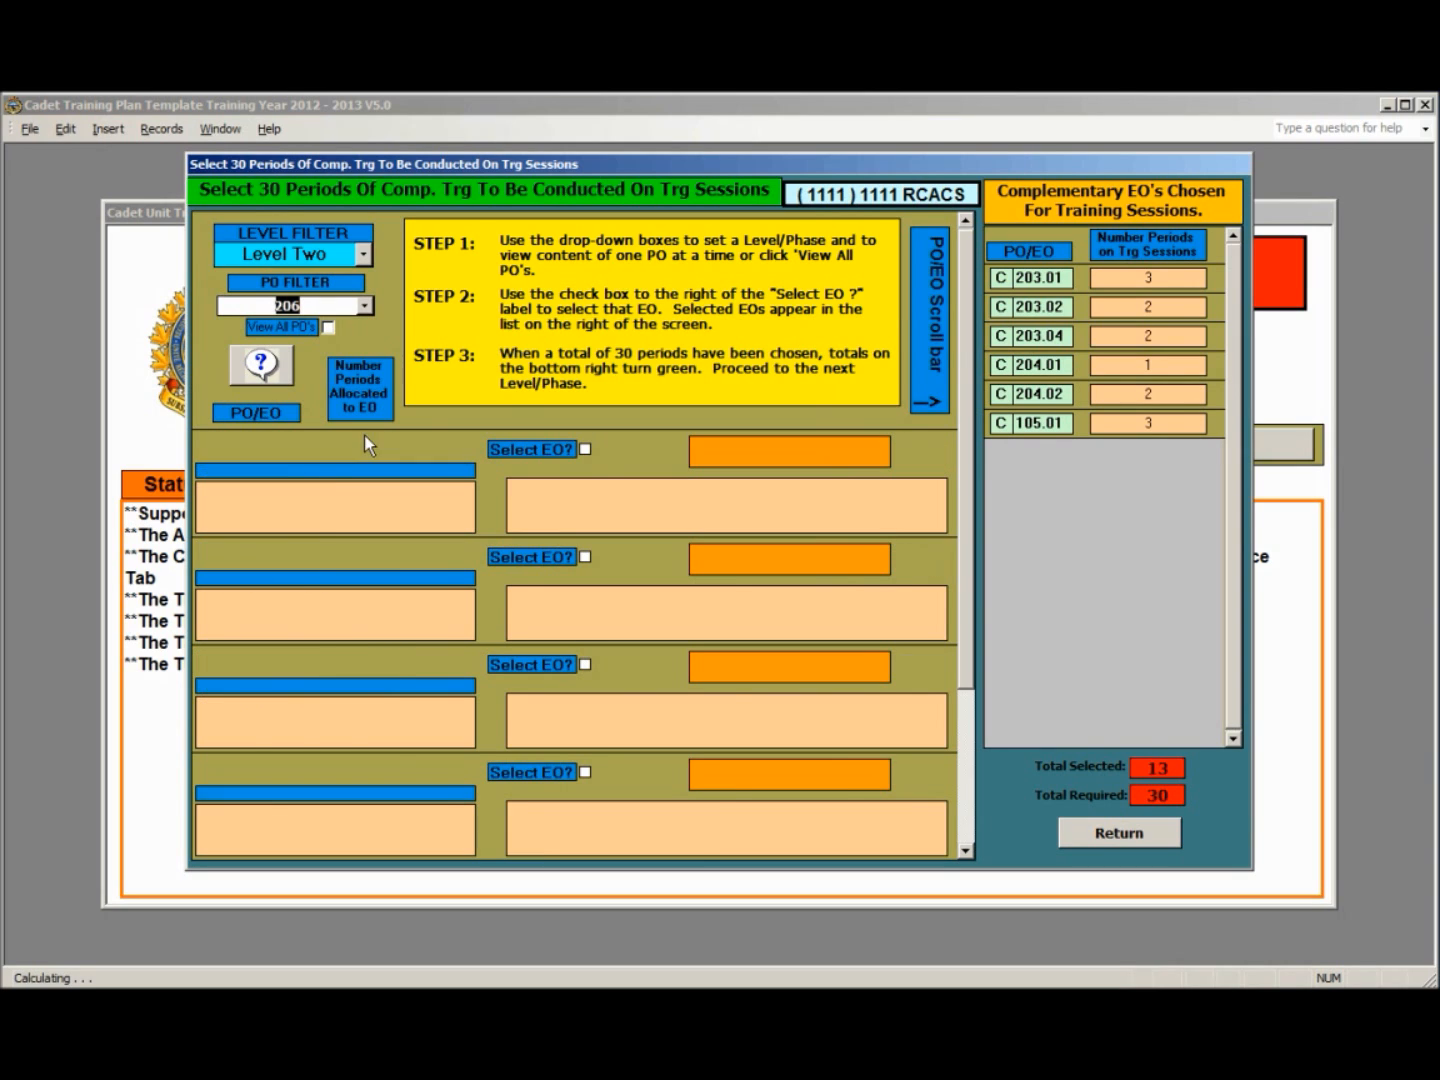
left_click(585, 449)
left_click(585, 556)
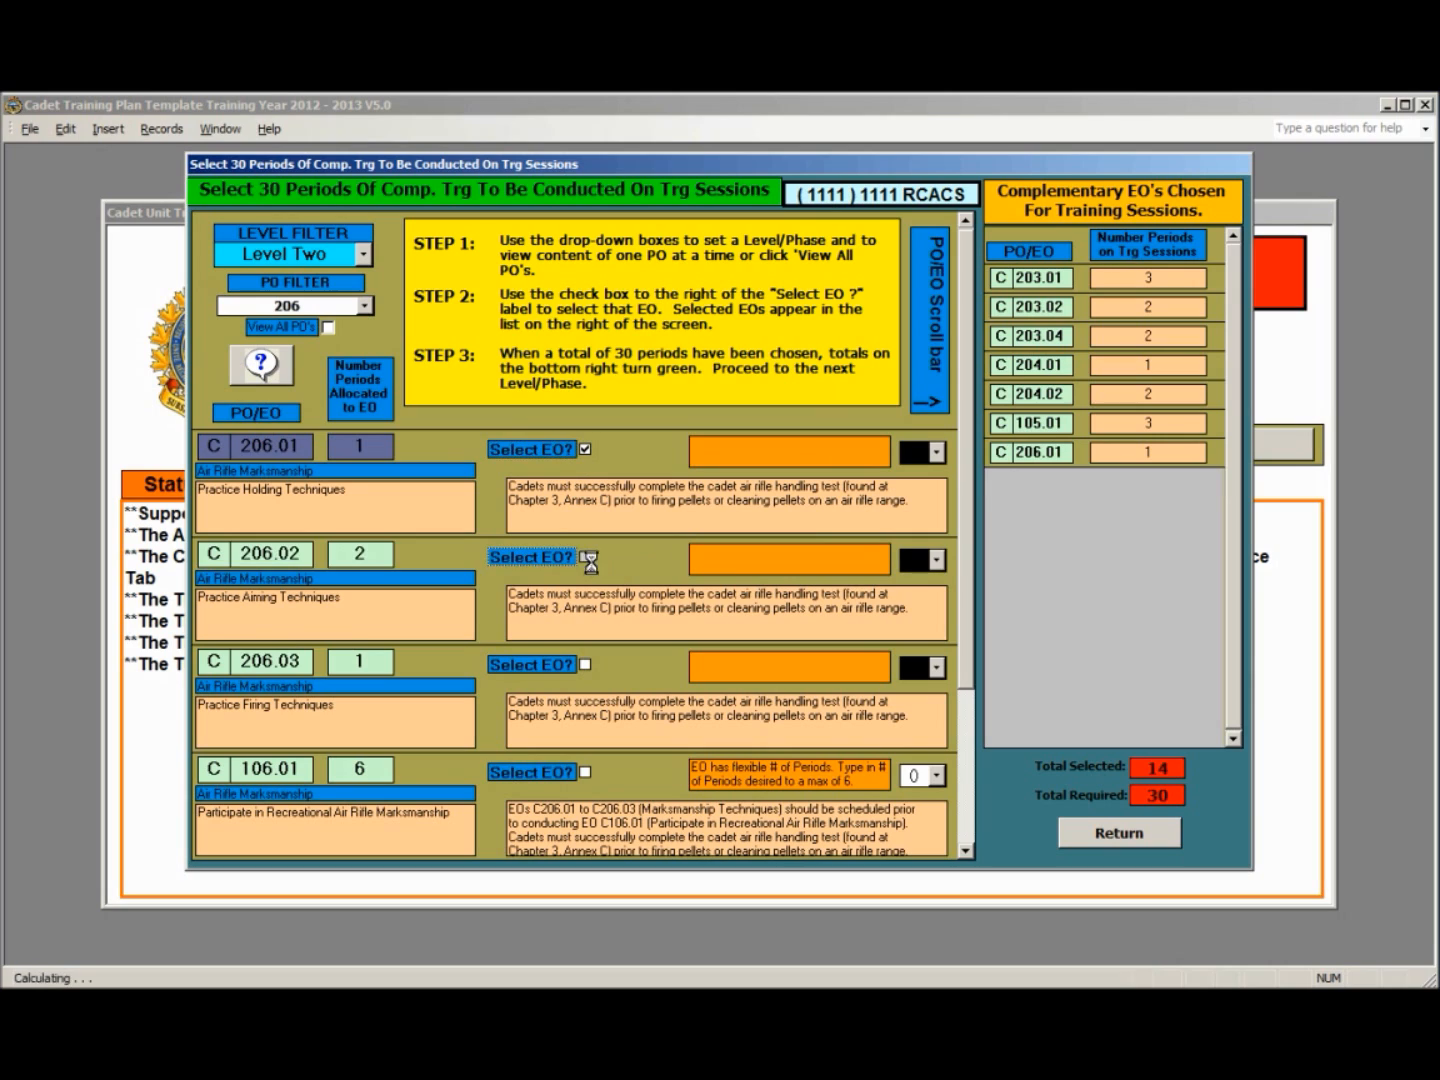
left_click(585, 665)
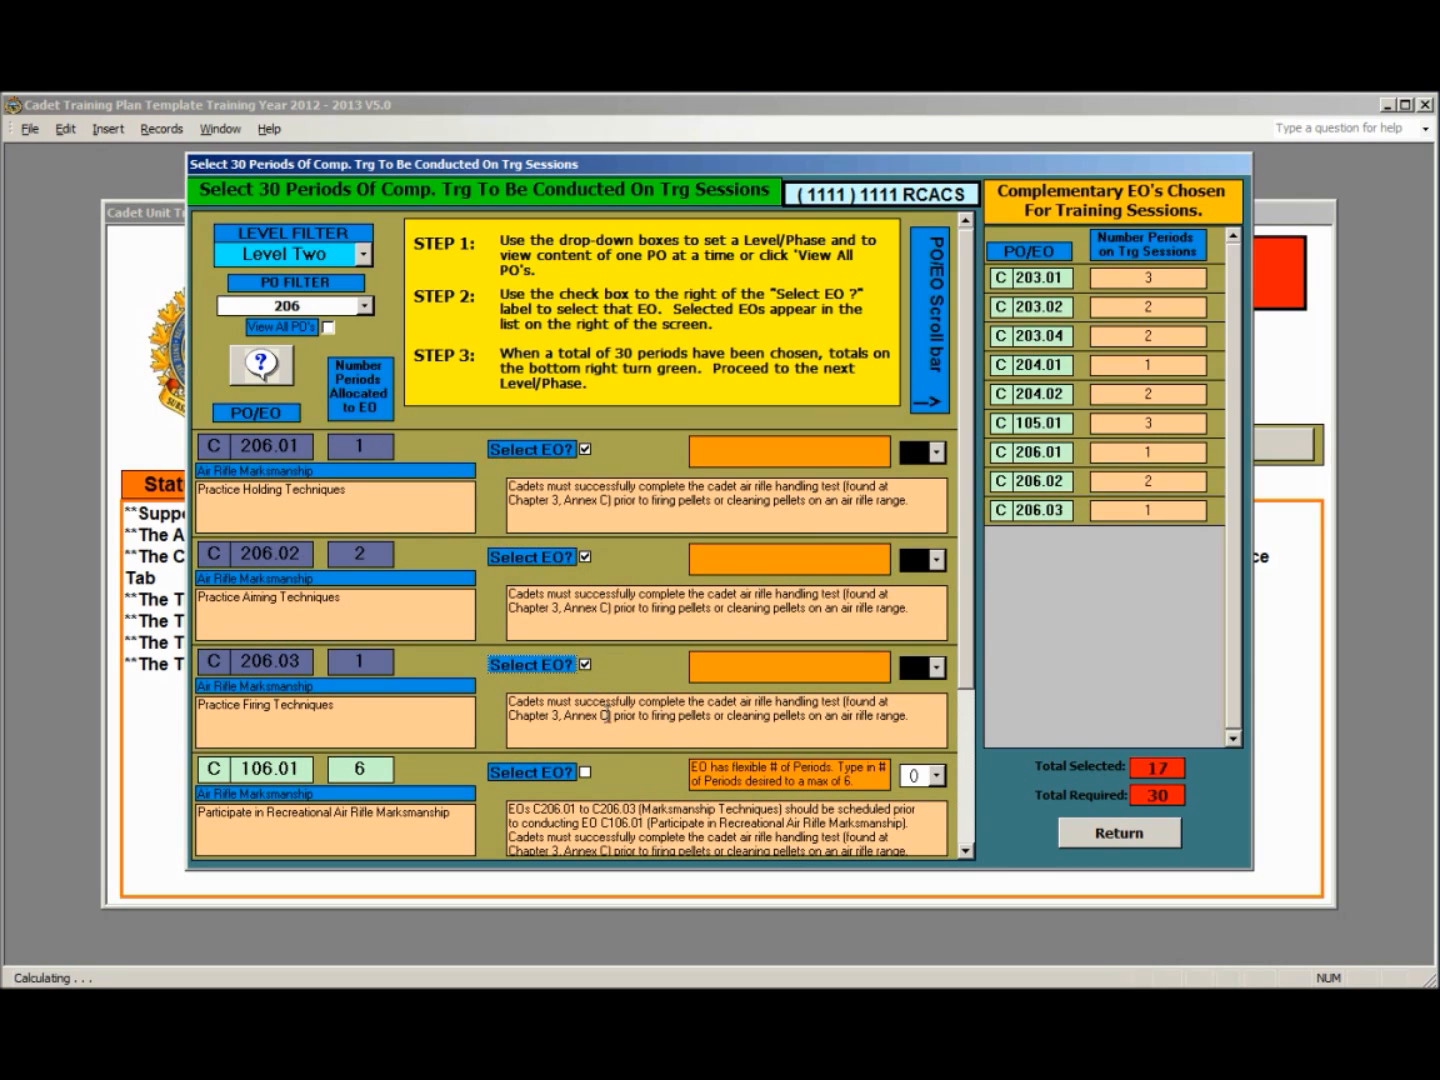
left_click(585, 772)
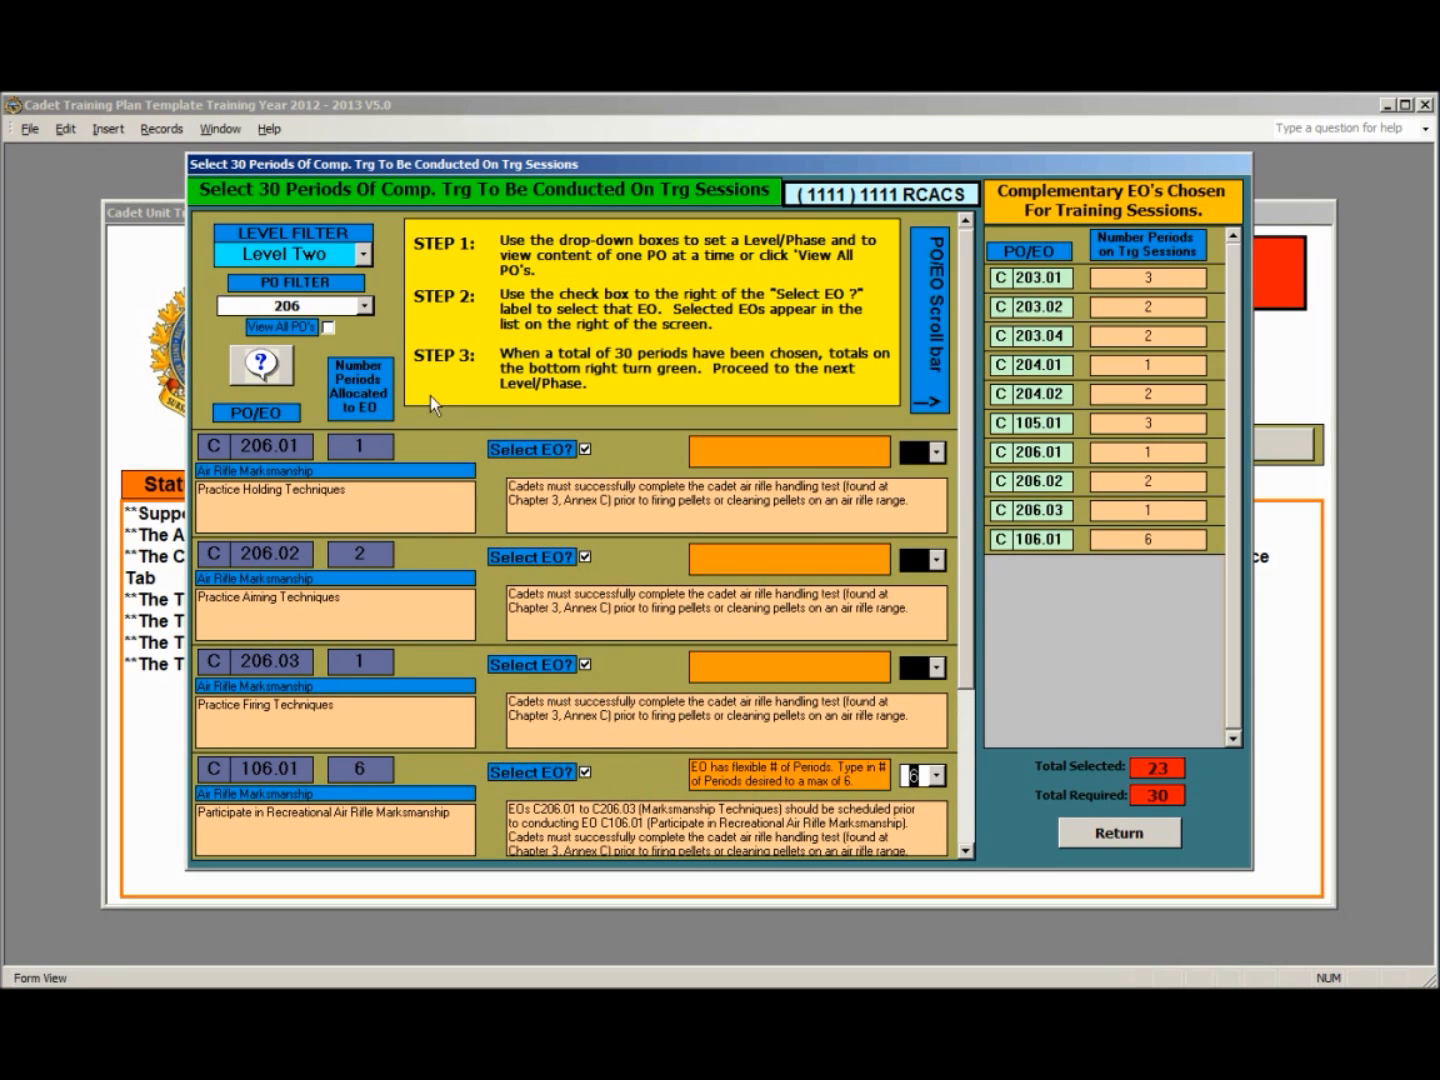
- Add General Cadet Knowledge (PO 207) EOs C207.01, C207.02 and C207.03 to the Level Two selections
left_click(363, 306)
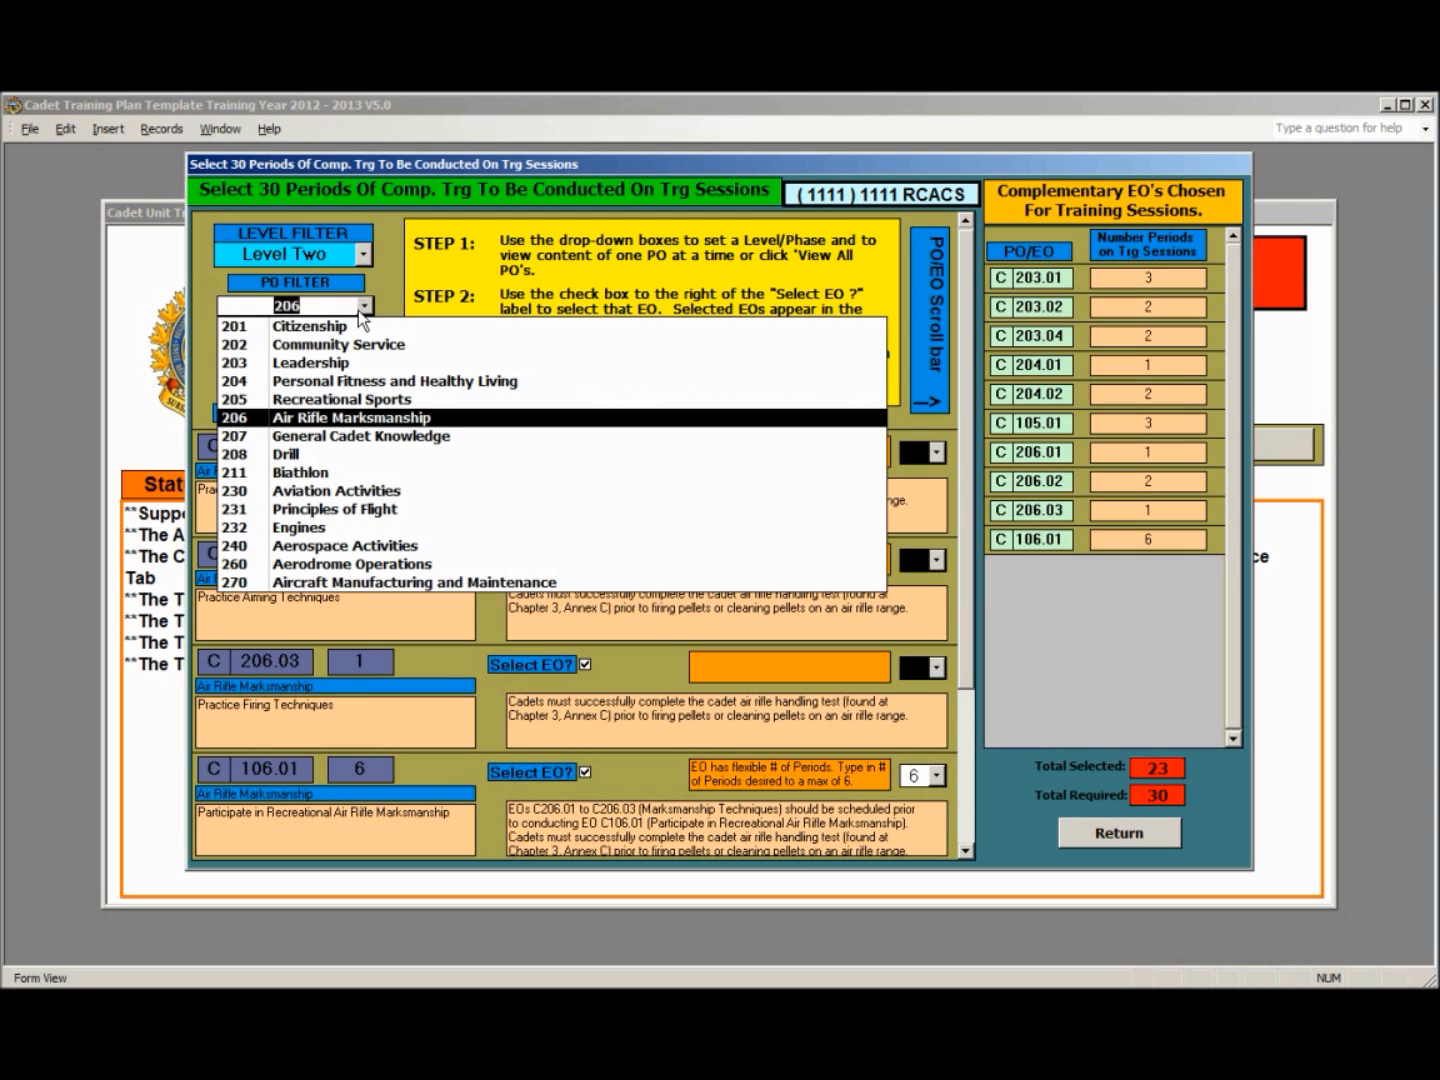
left_click(334, 440)
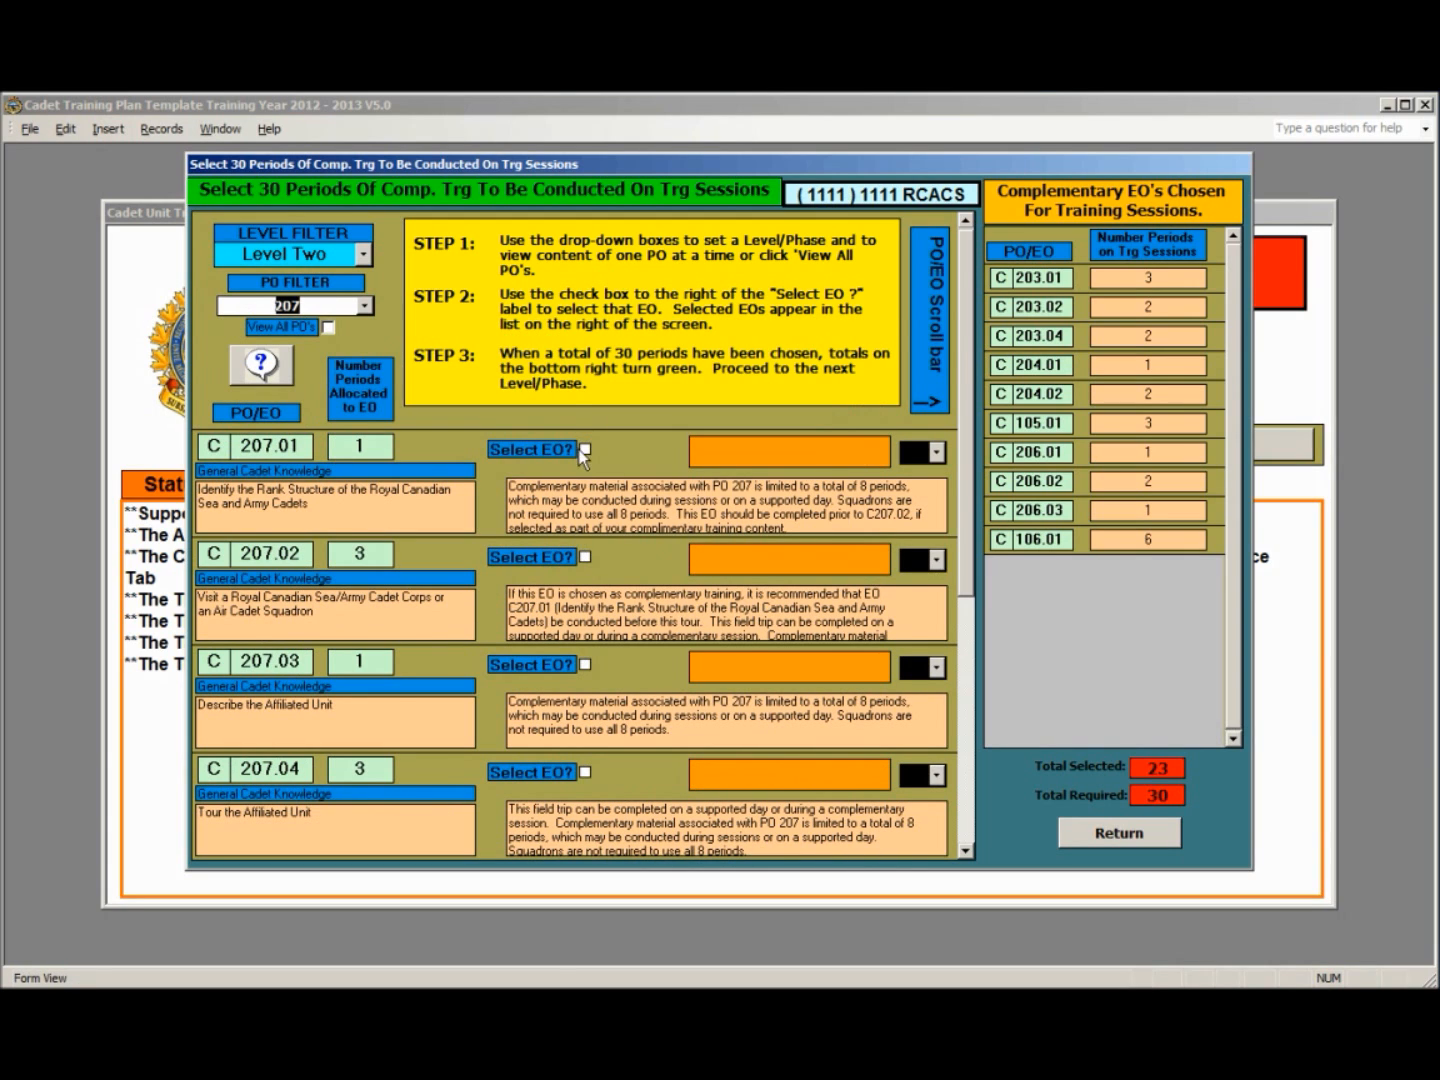
left_click(585, 449)
left_click(585, 557)
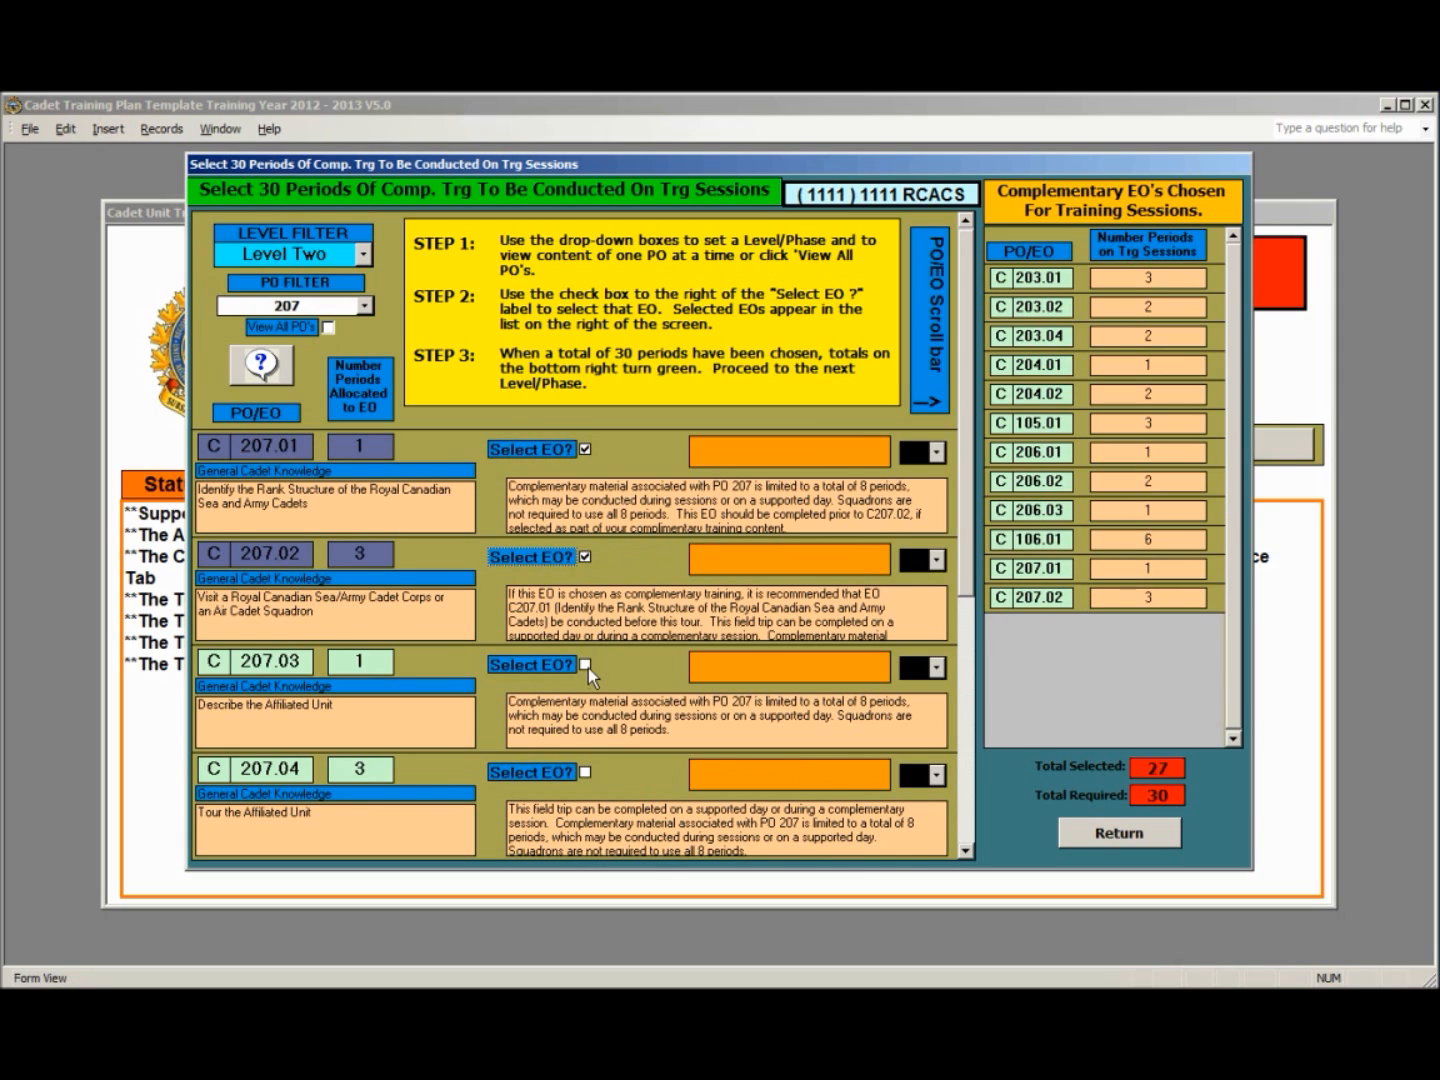
left_click(586, 665)
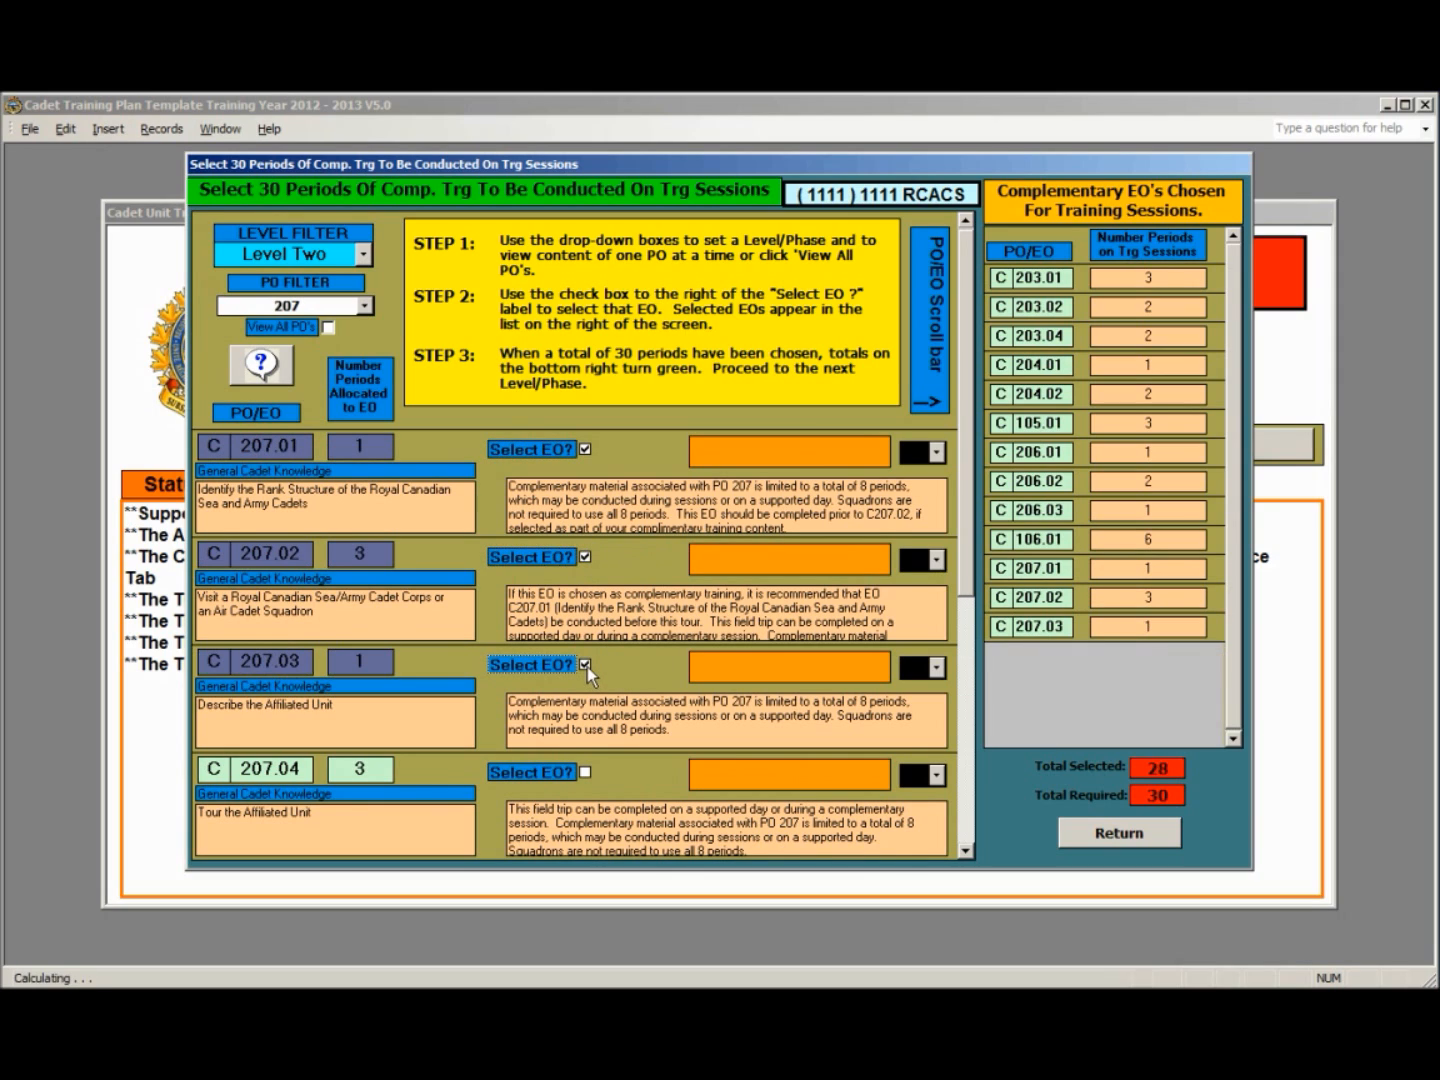
- Add Drill (PO 208) EO C208.01 to the Level Two selections and acknowledge the PO limitation notice
left_click(366, 306)
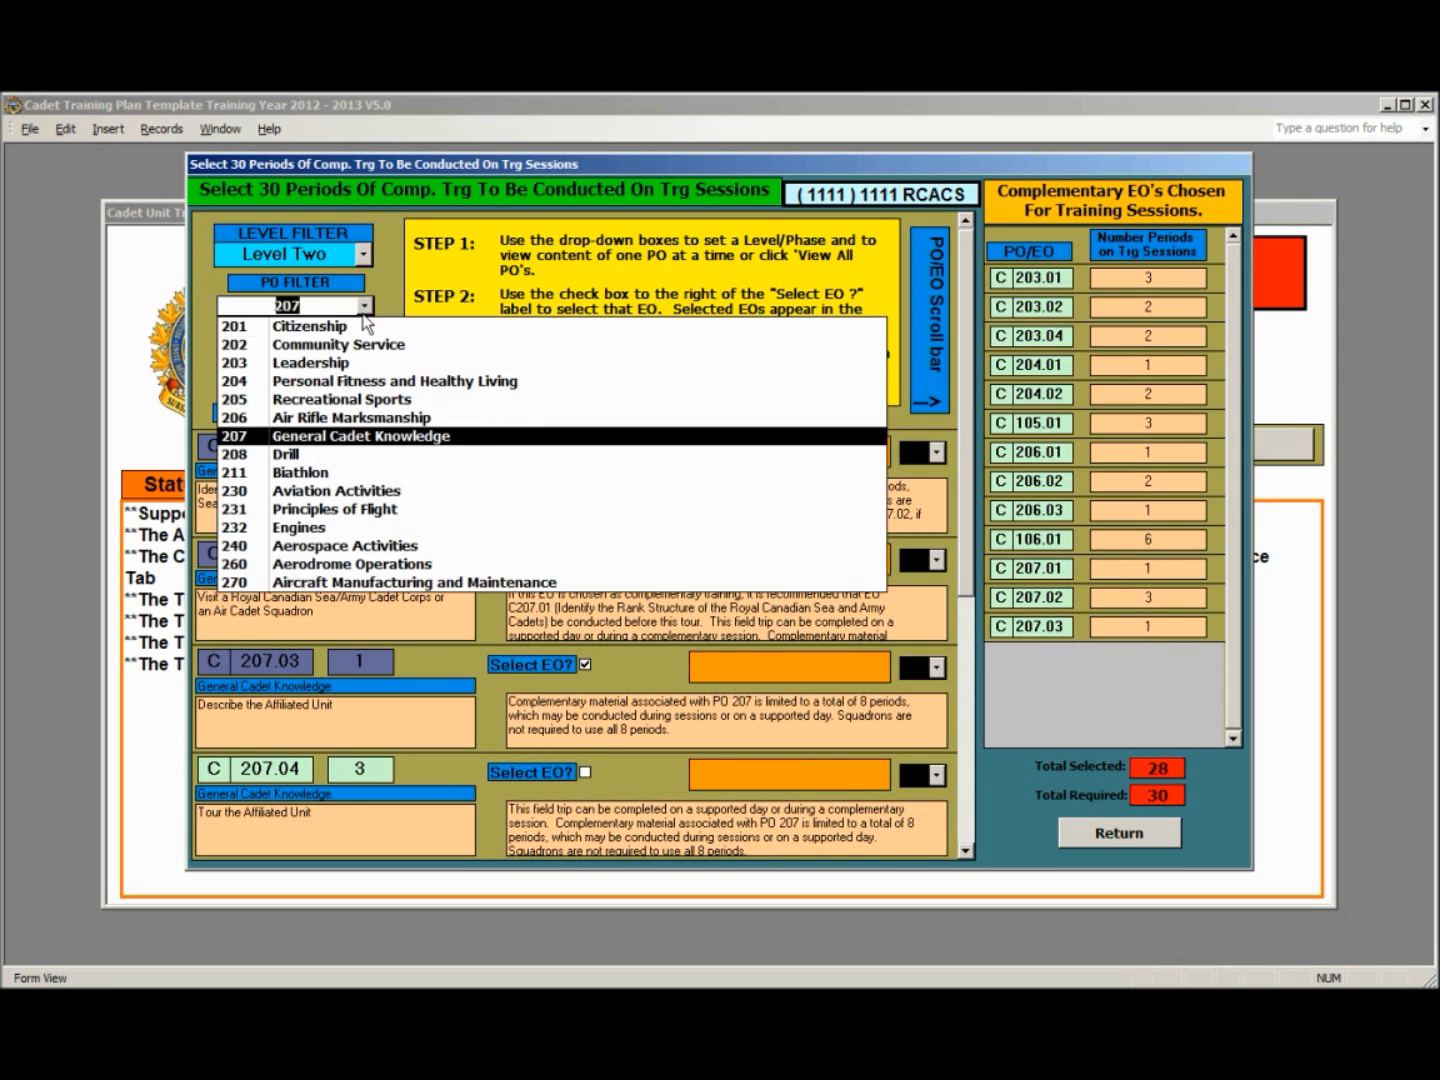
left_click(319, 455)
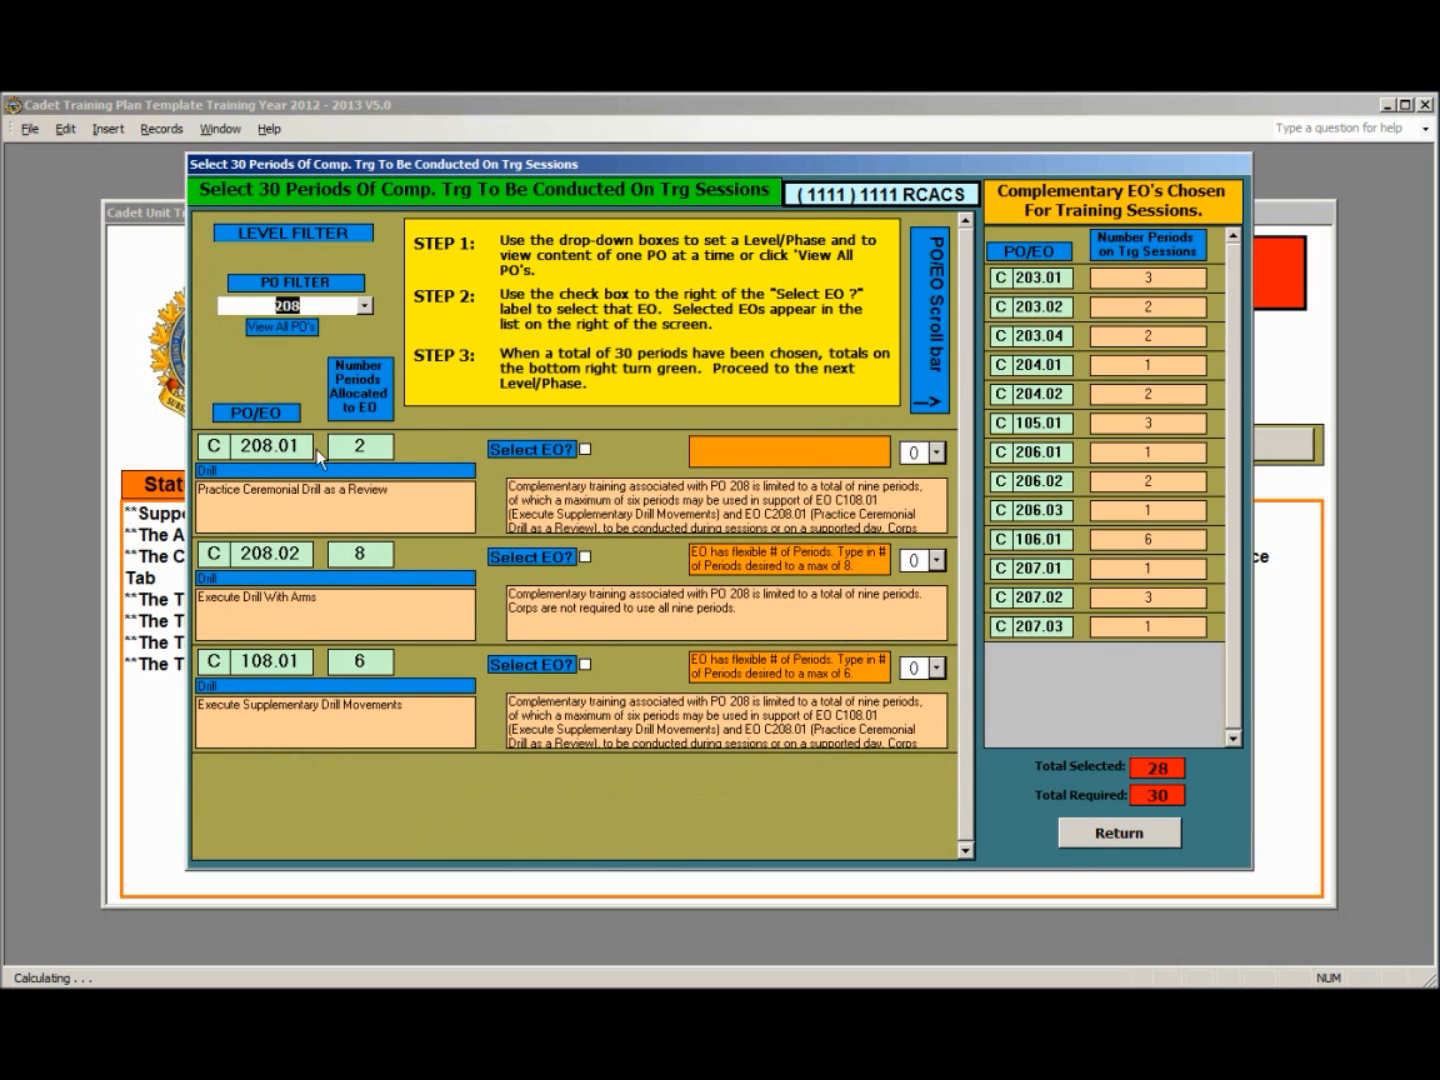
left_click(585, 450)
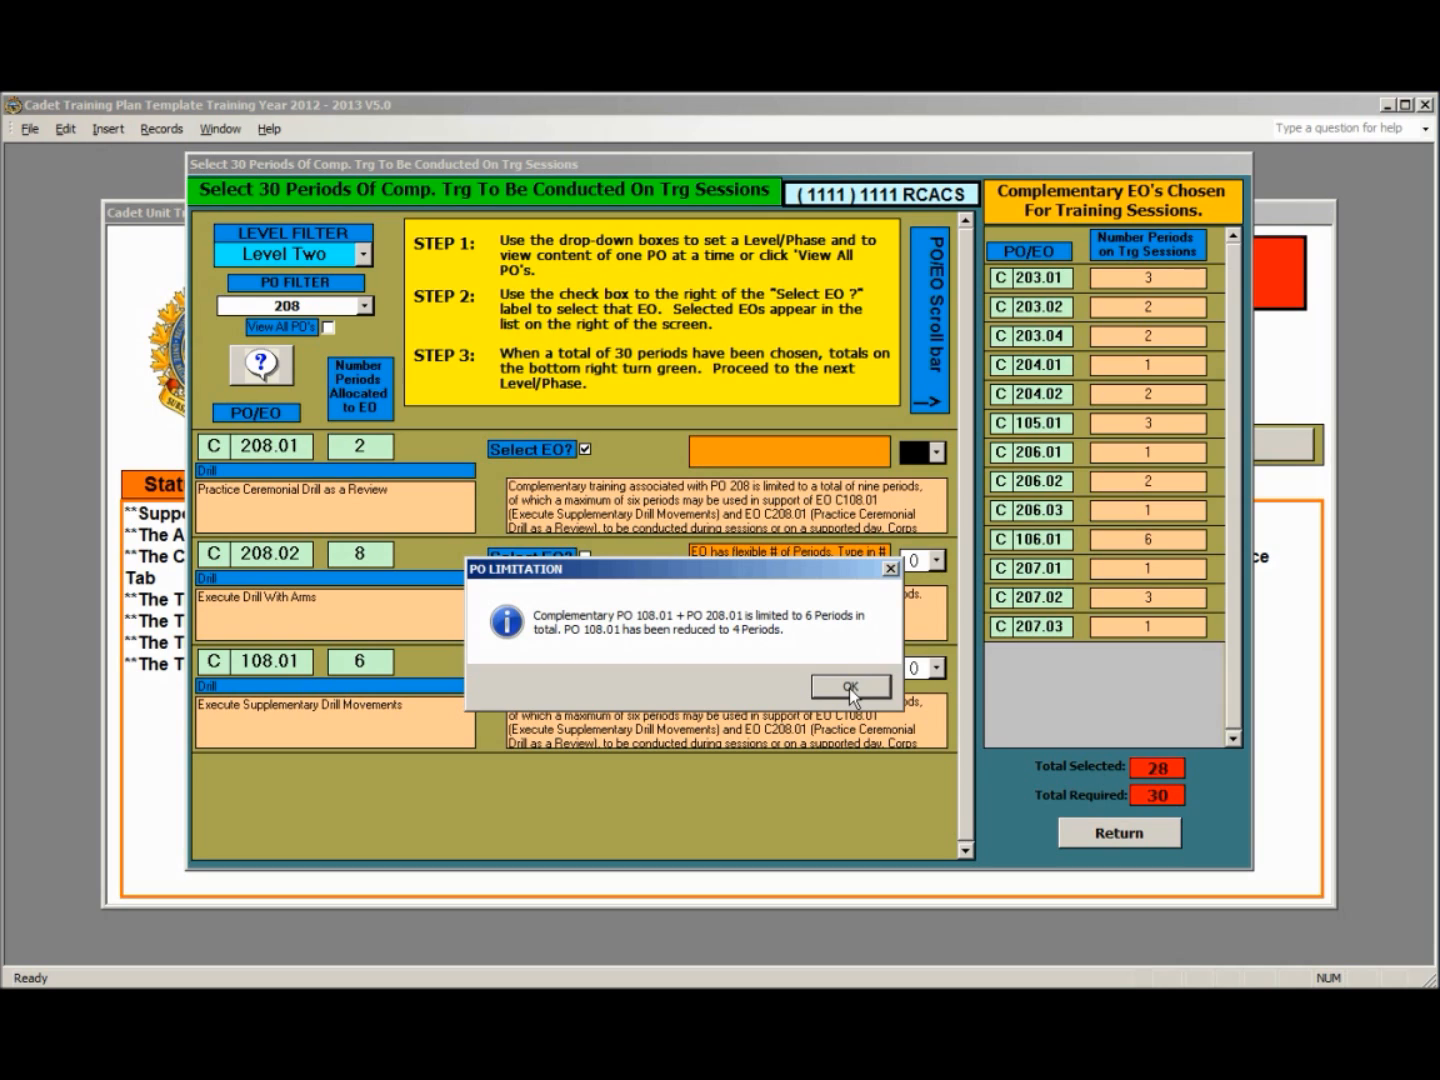
left_click(849, 688)
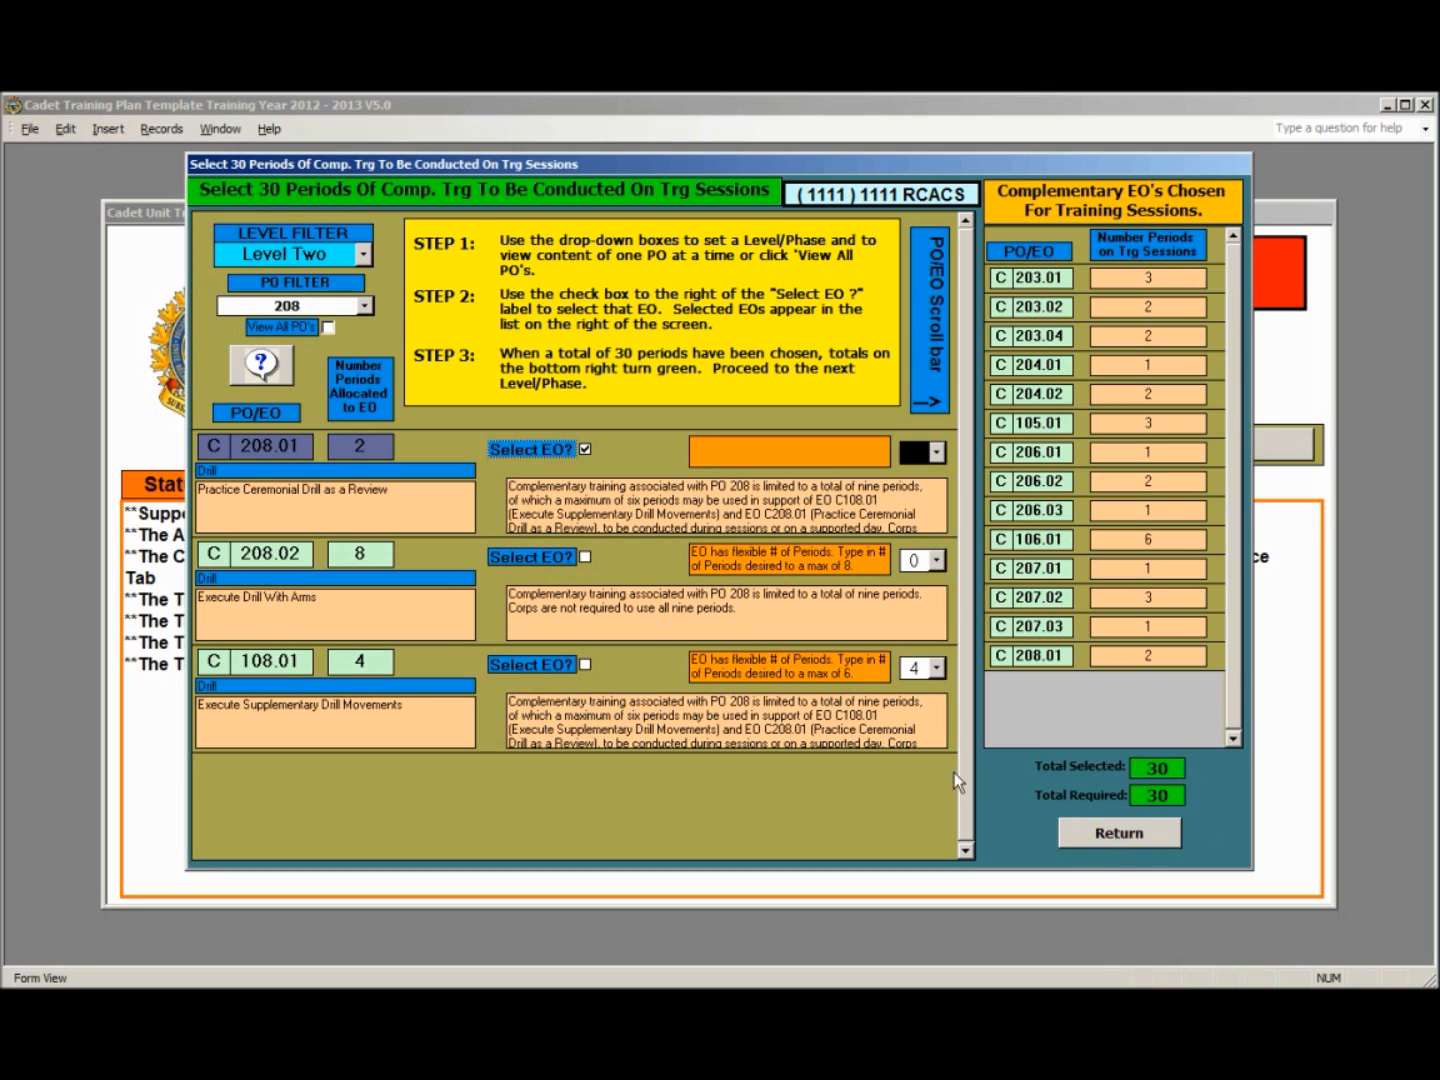
- Show the Level Three complementary EO selections and return to the PO Wizards form
left_click(363, 254)
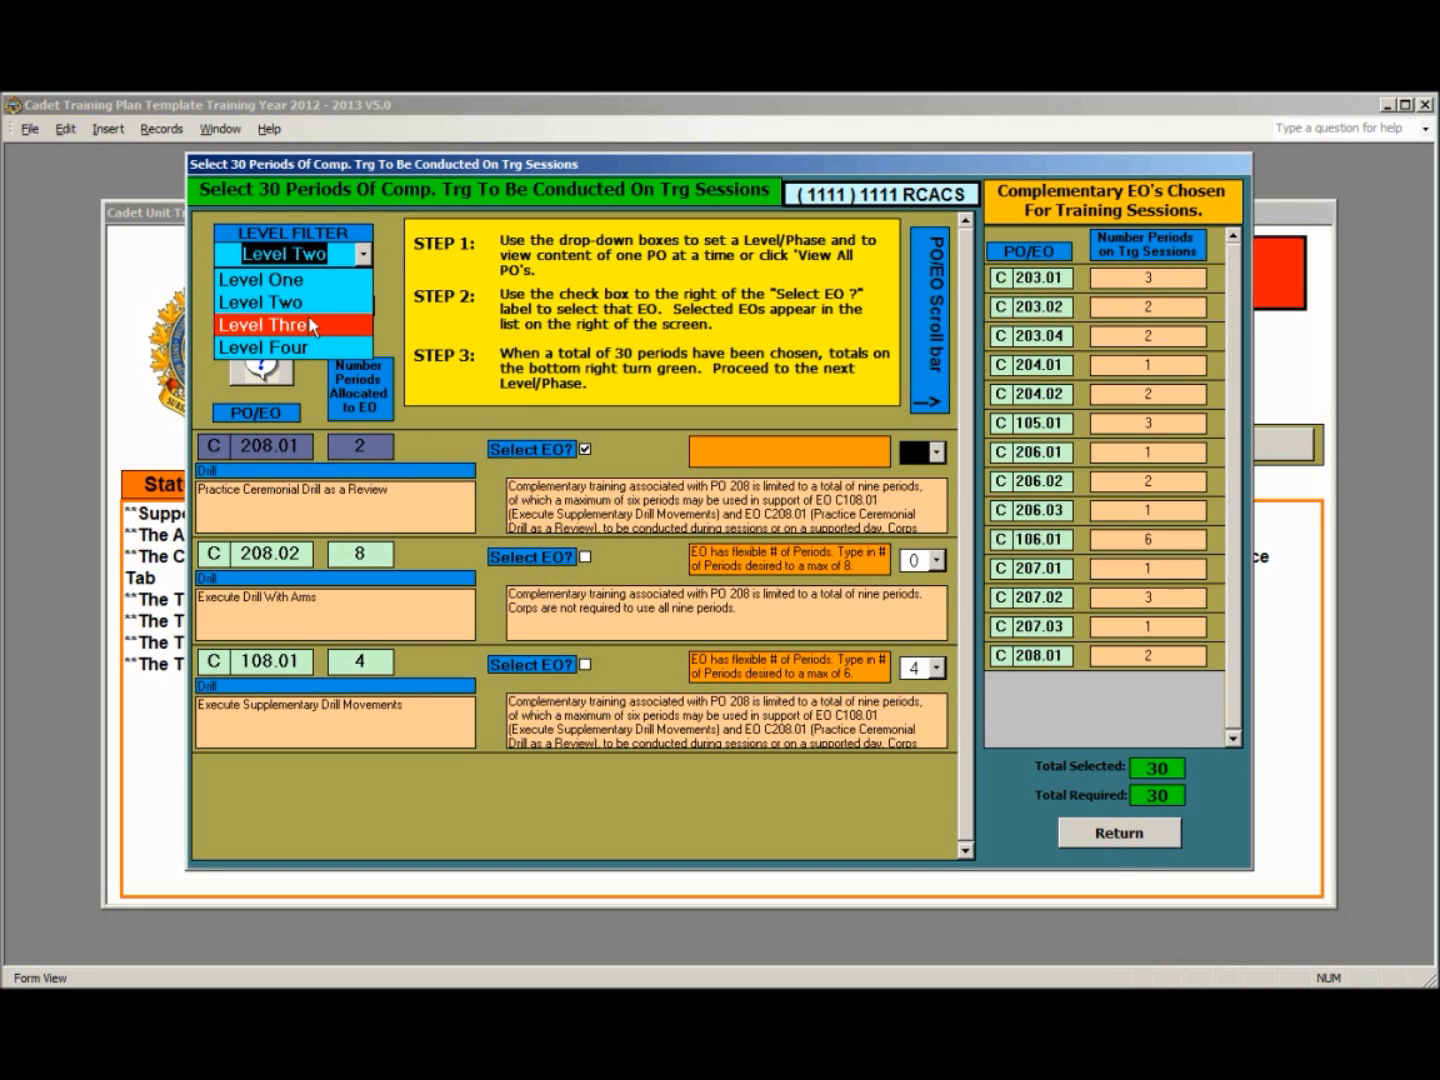
left_click(311, 325)
left_click(311, 325)
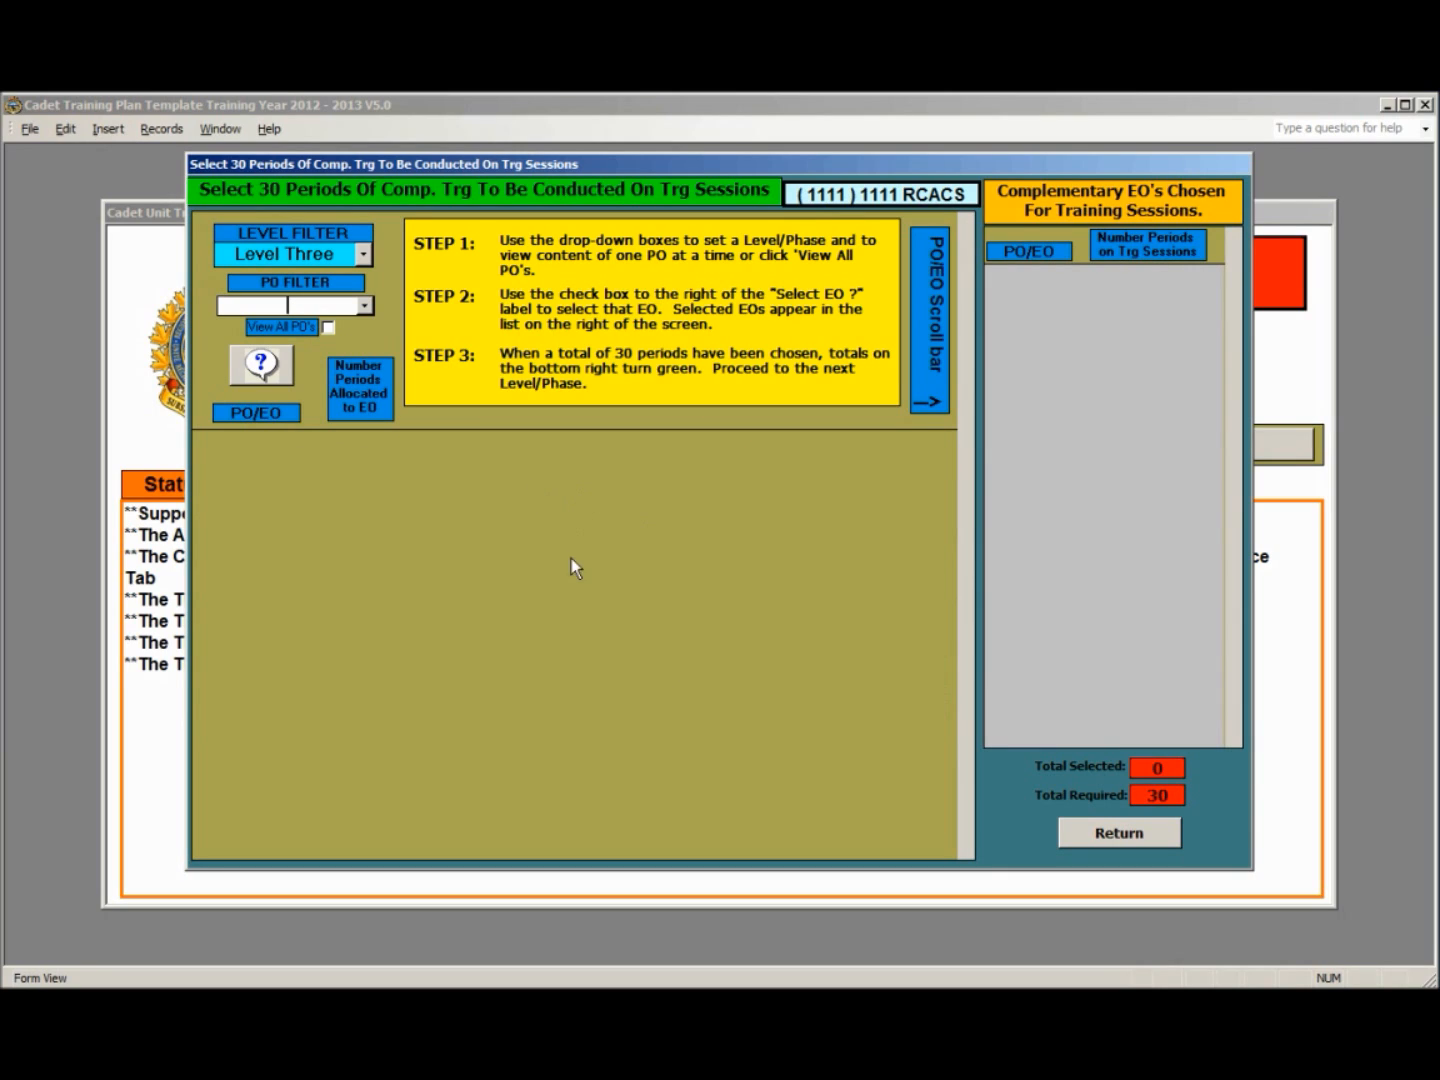
left_click(1118, 832)
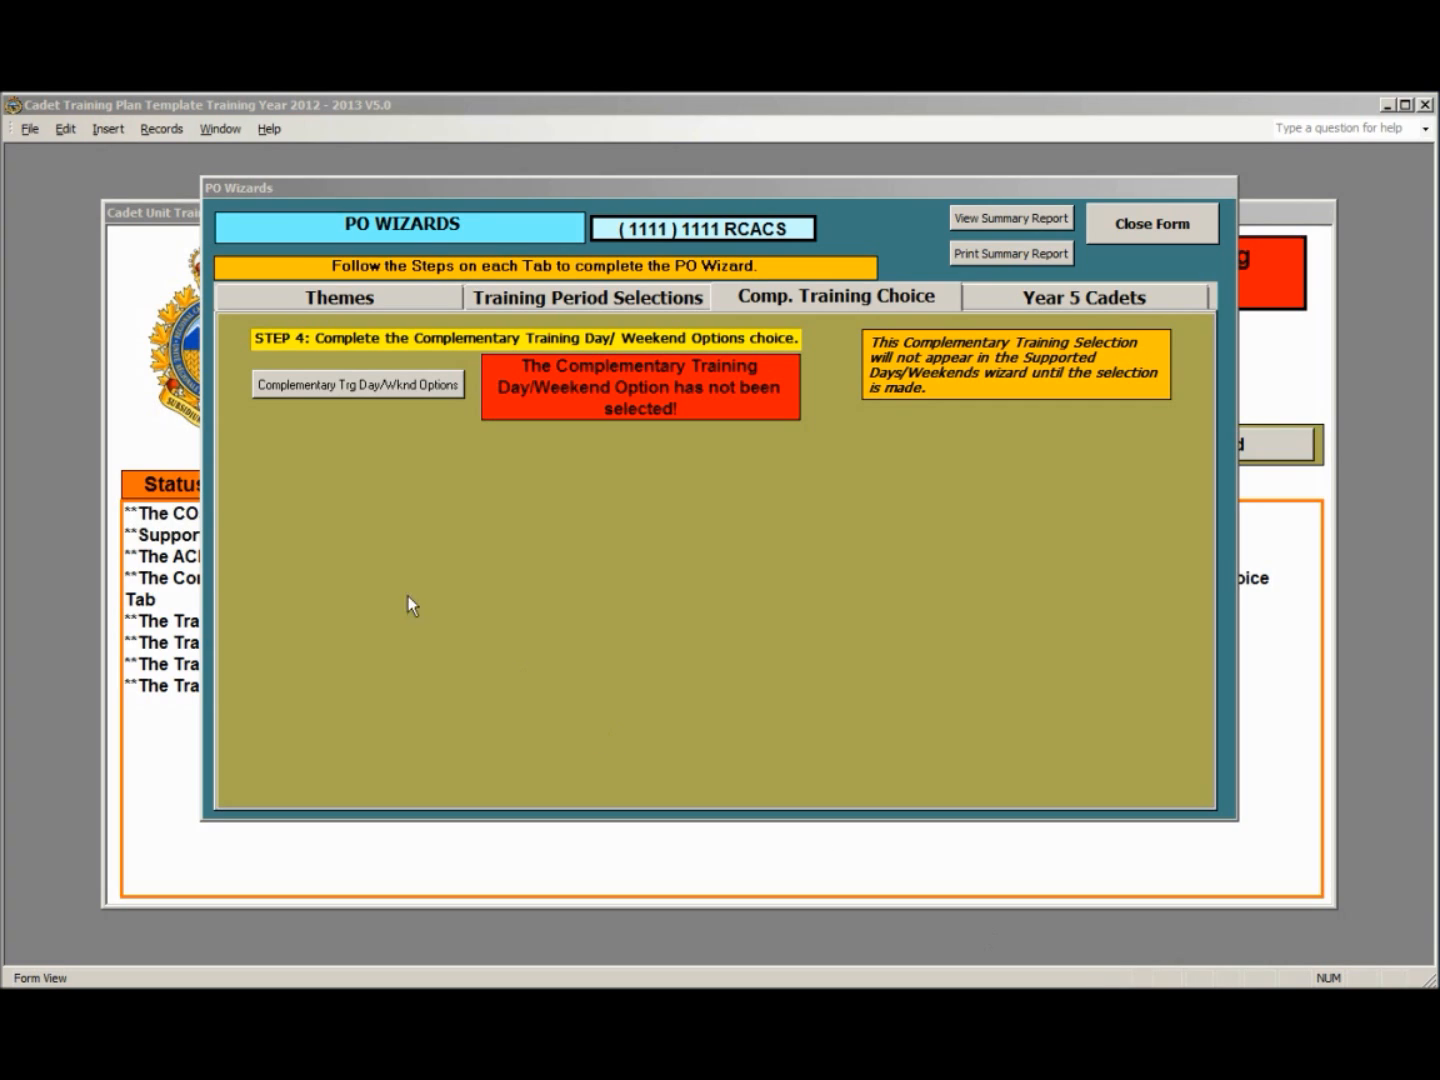
- Choose 1 Day of Complementary Field Training and 1 Day of Elemental Training as the complementary training day options
left_click(413, 394)
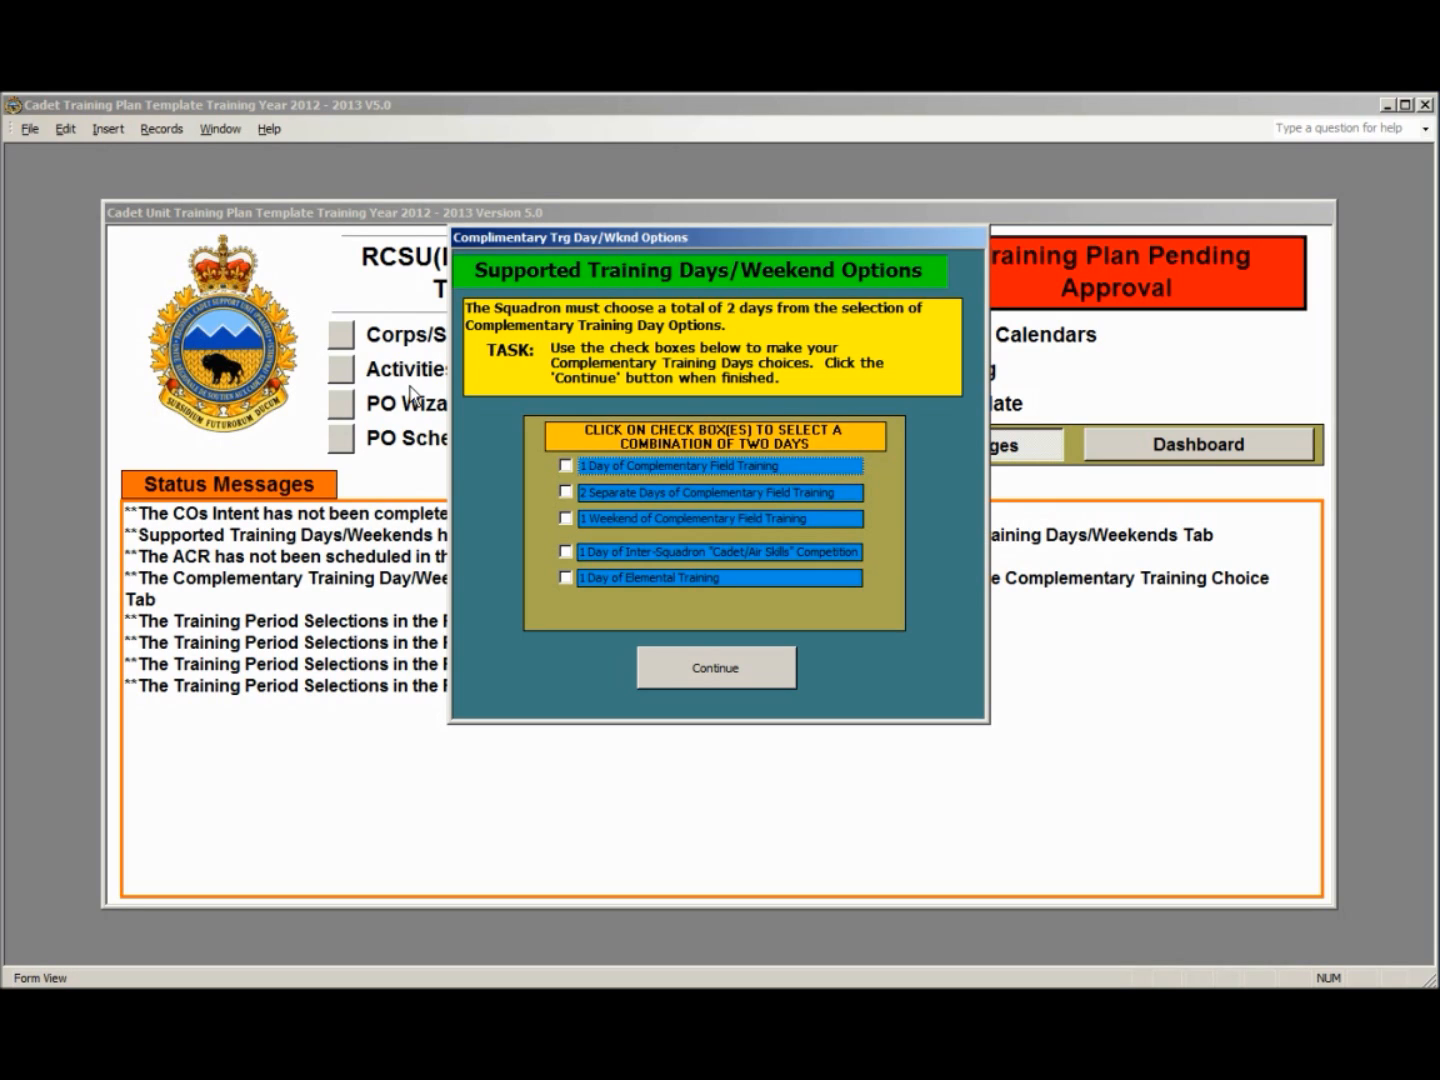
left_click(565, 465)
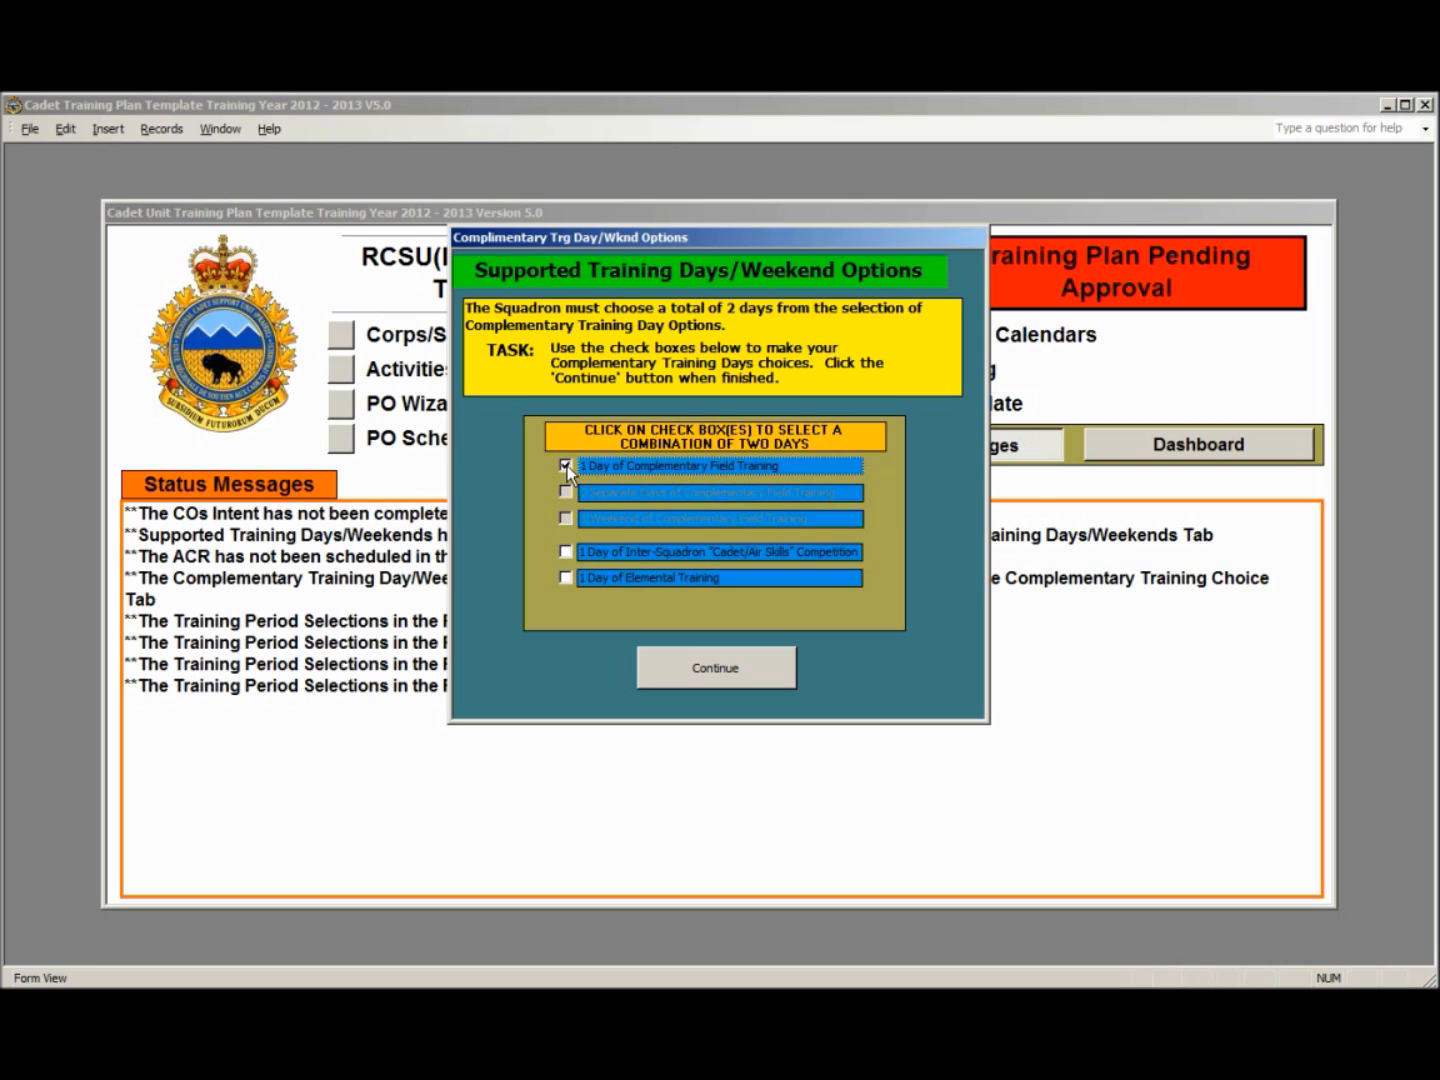
left_click(566, 578)
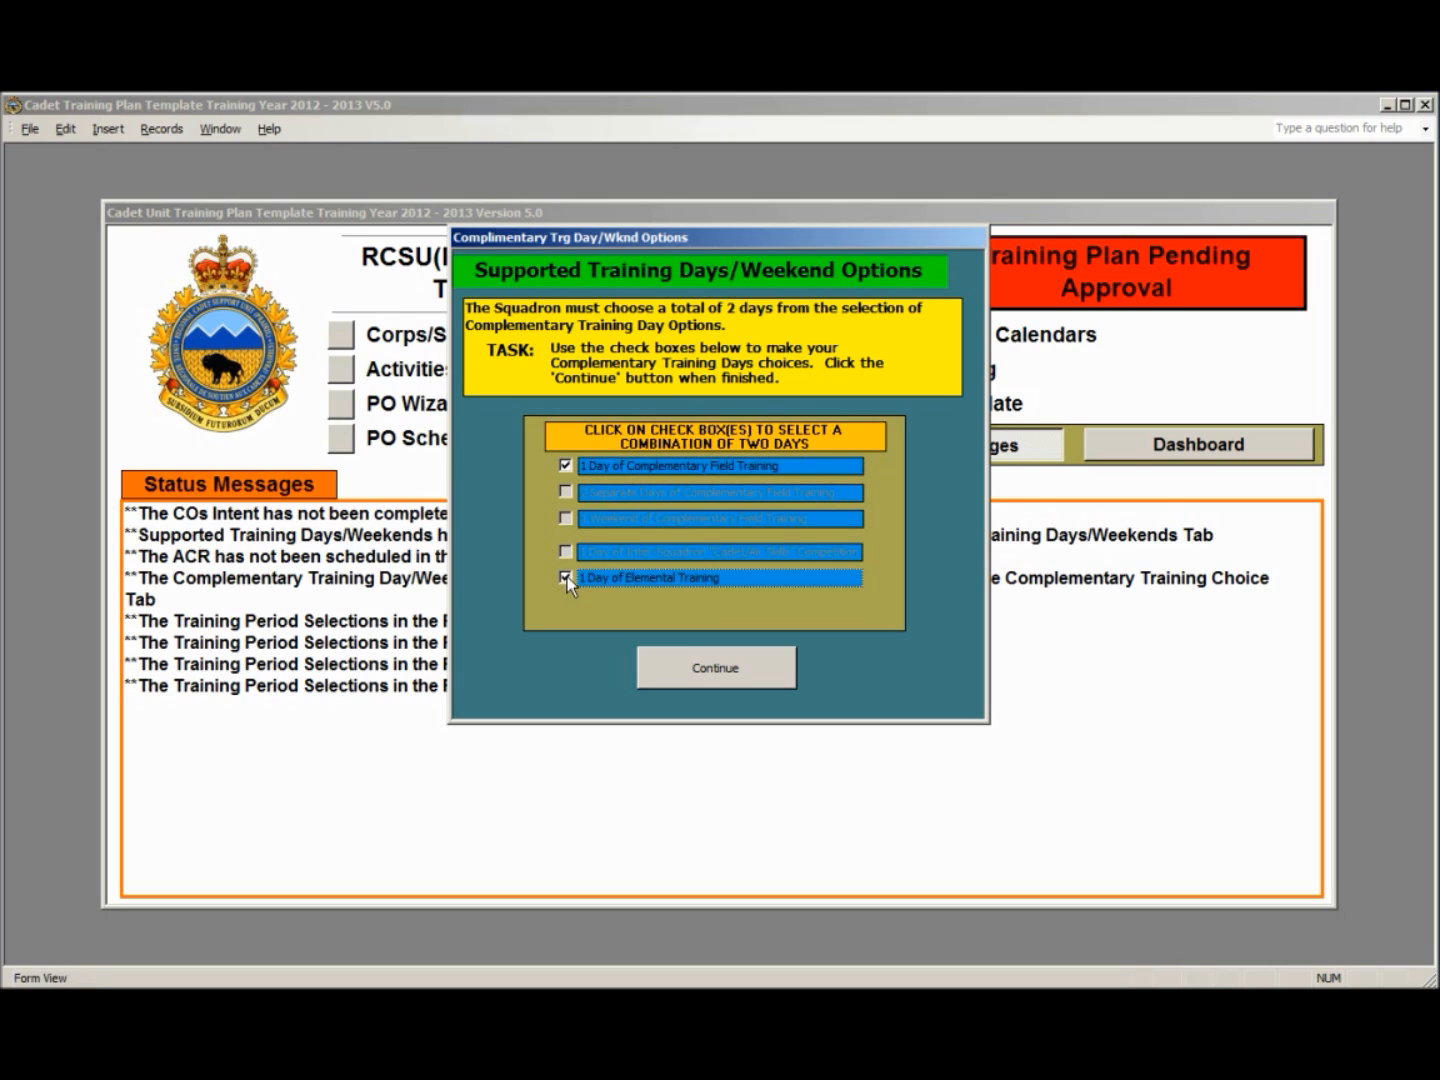
left_click(726, 668)
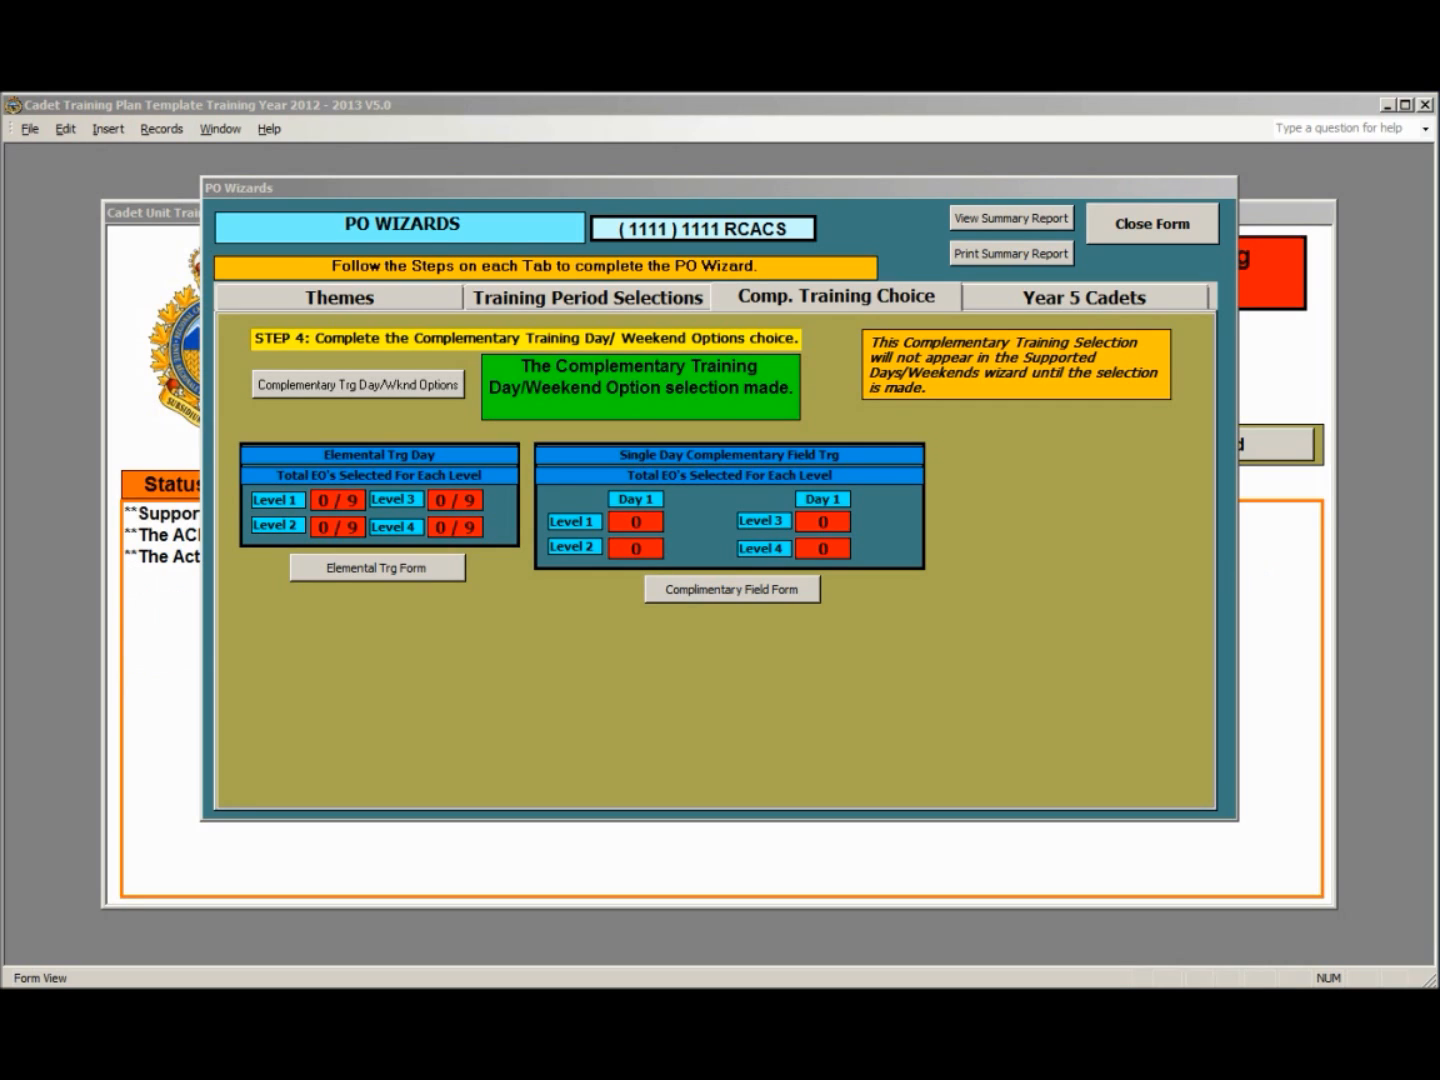
- Open the elemental training day form and add General Cadet Knowledge (PO 107) EO C107.03 for Level One
left_click(383, 568)
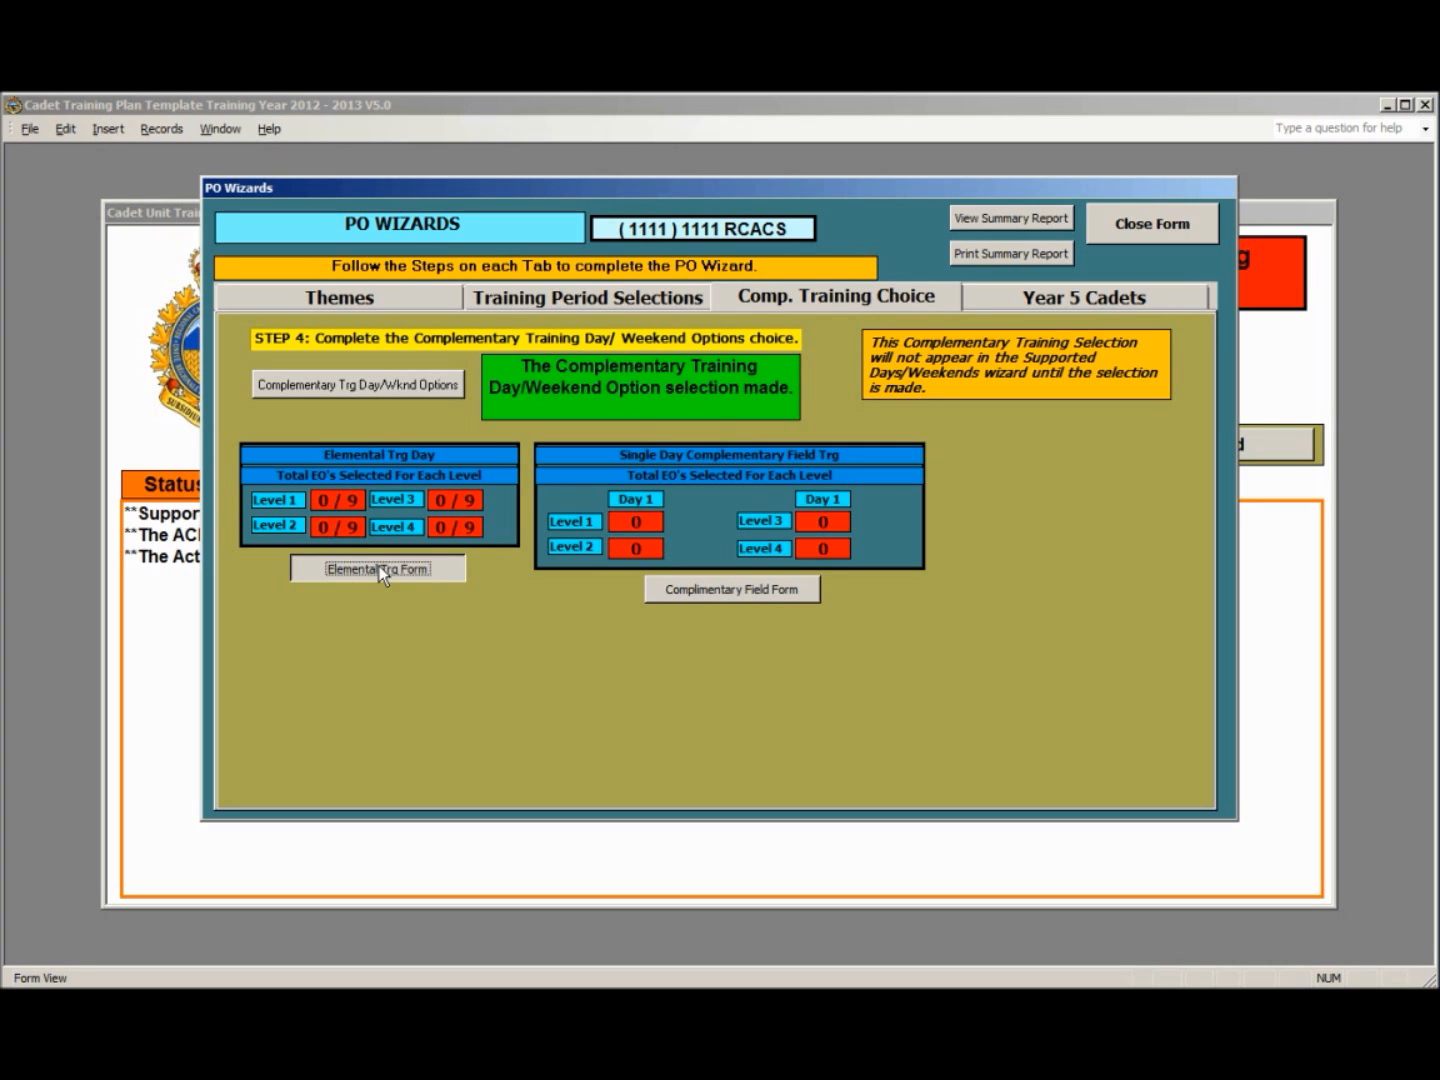
left_click(380, 568)
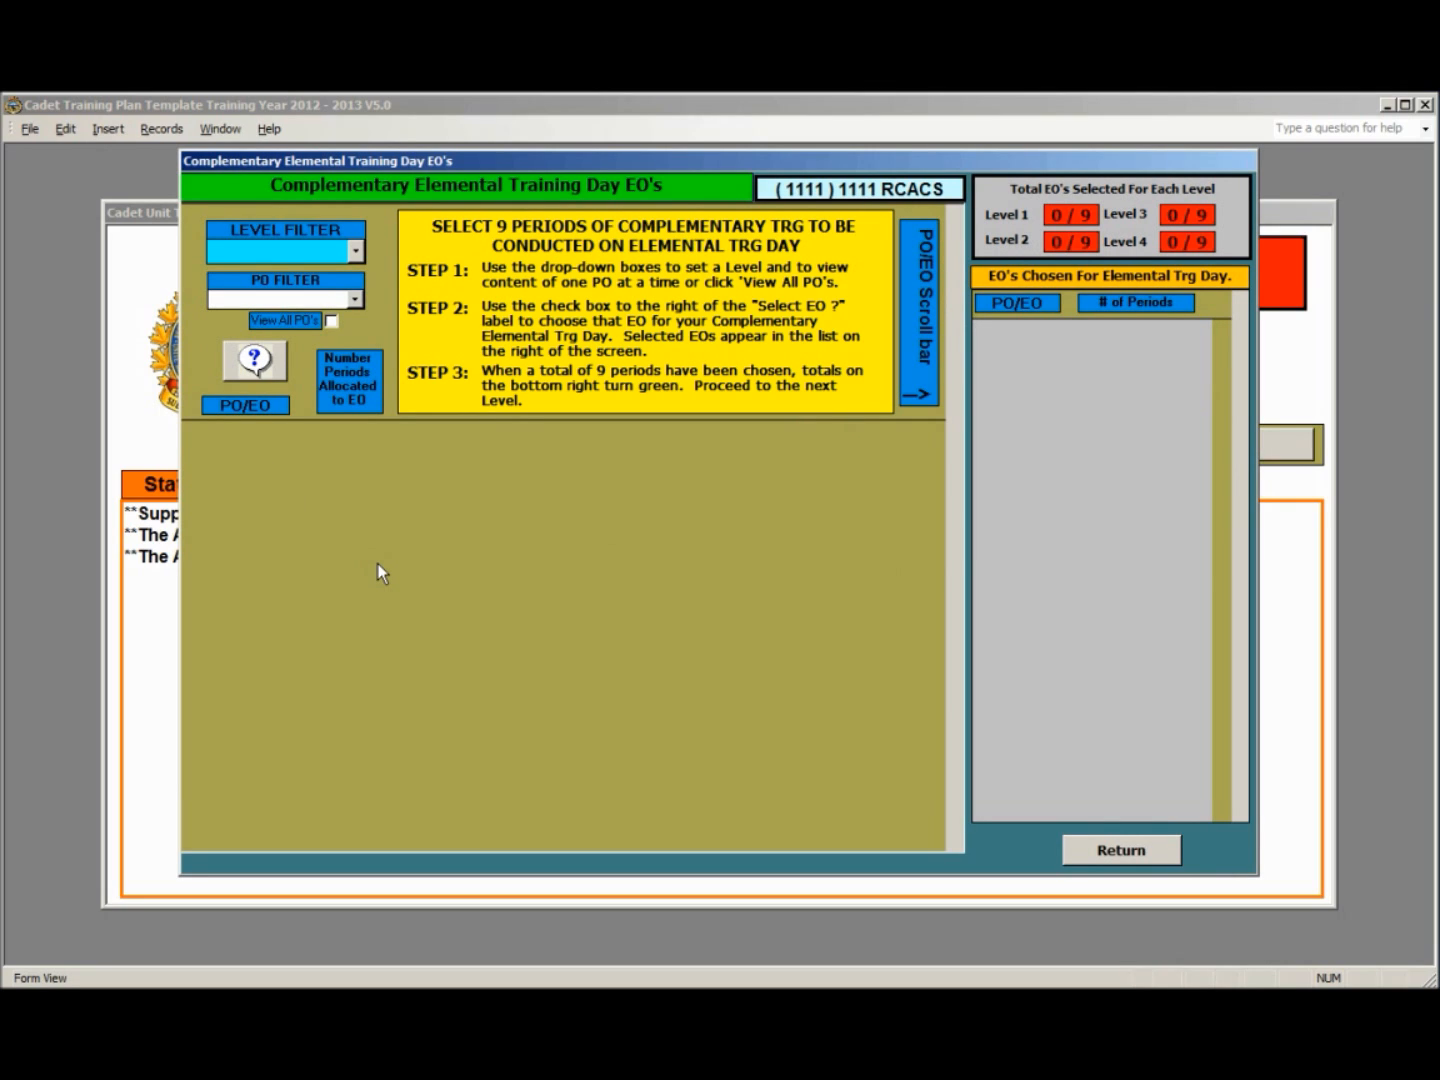
left_click(355, 251)
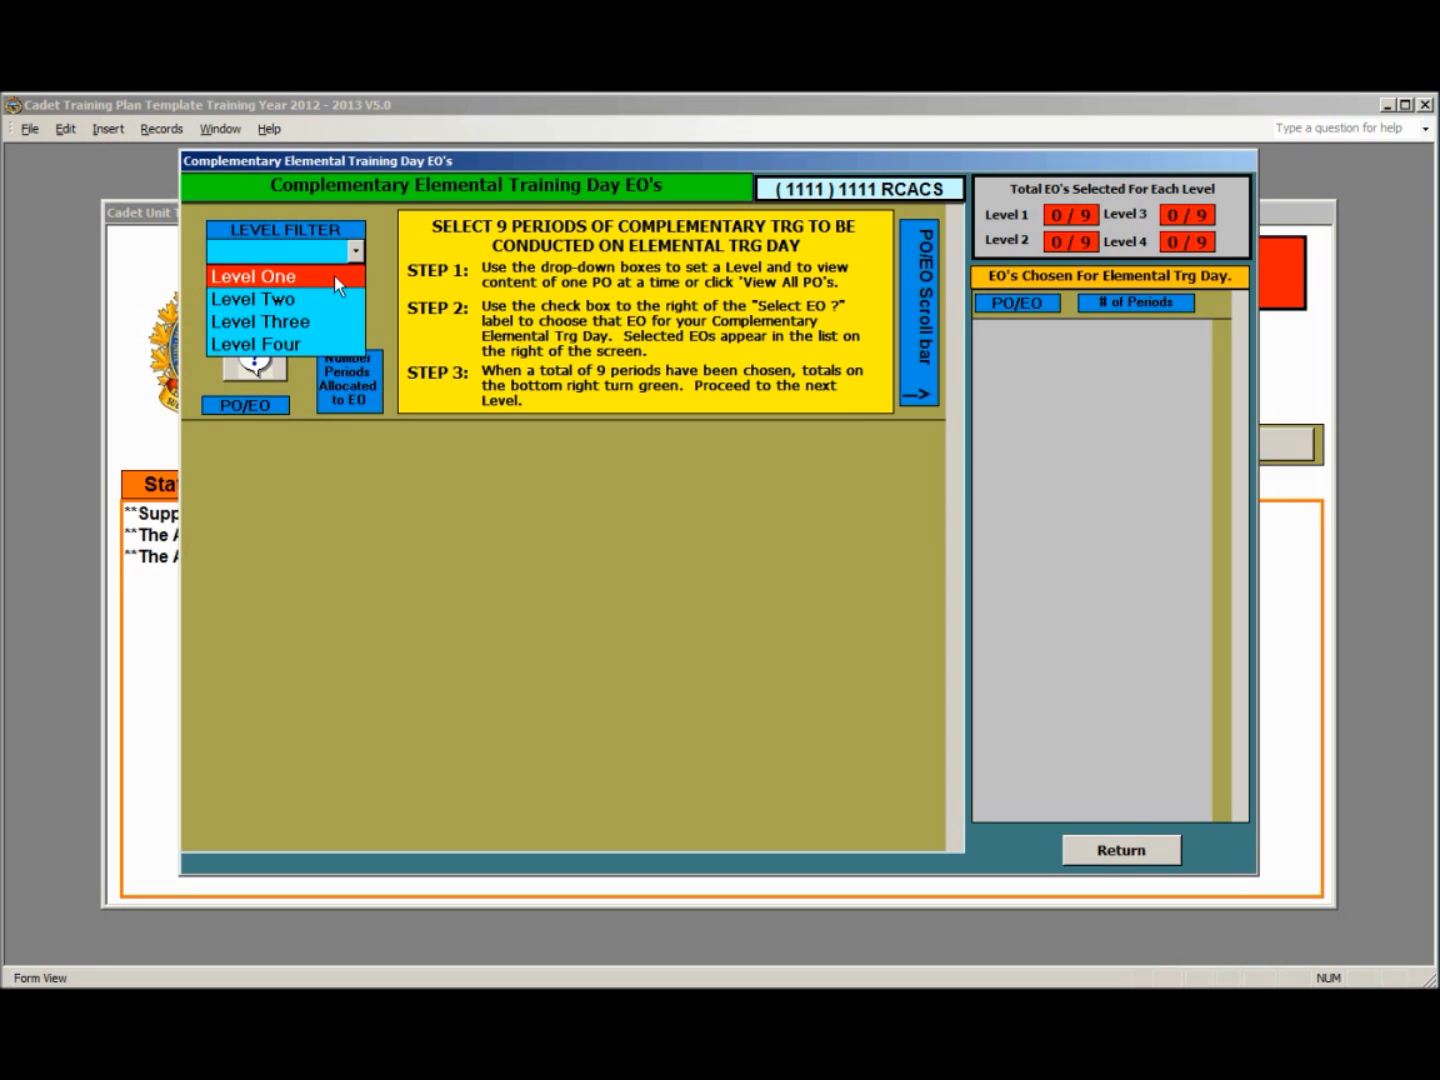
left_click(334, 276)
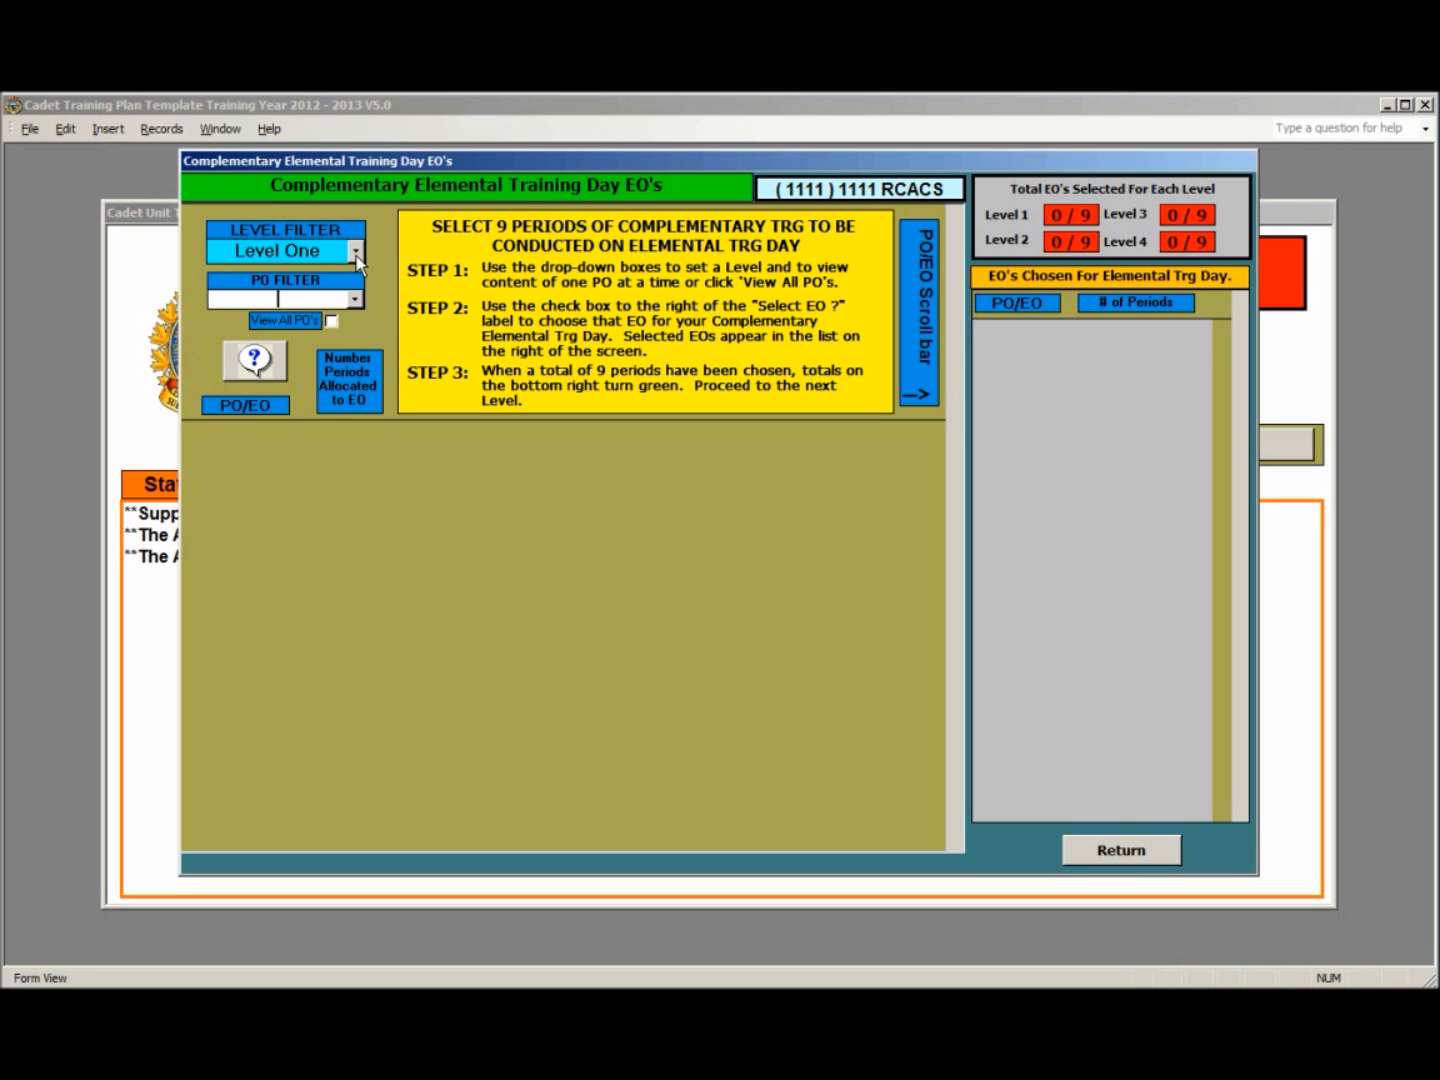
left_click(355, 299)
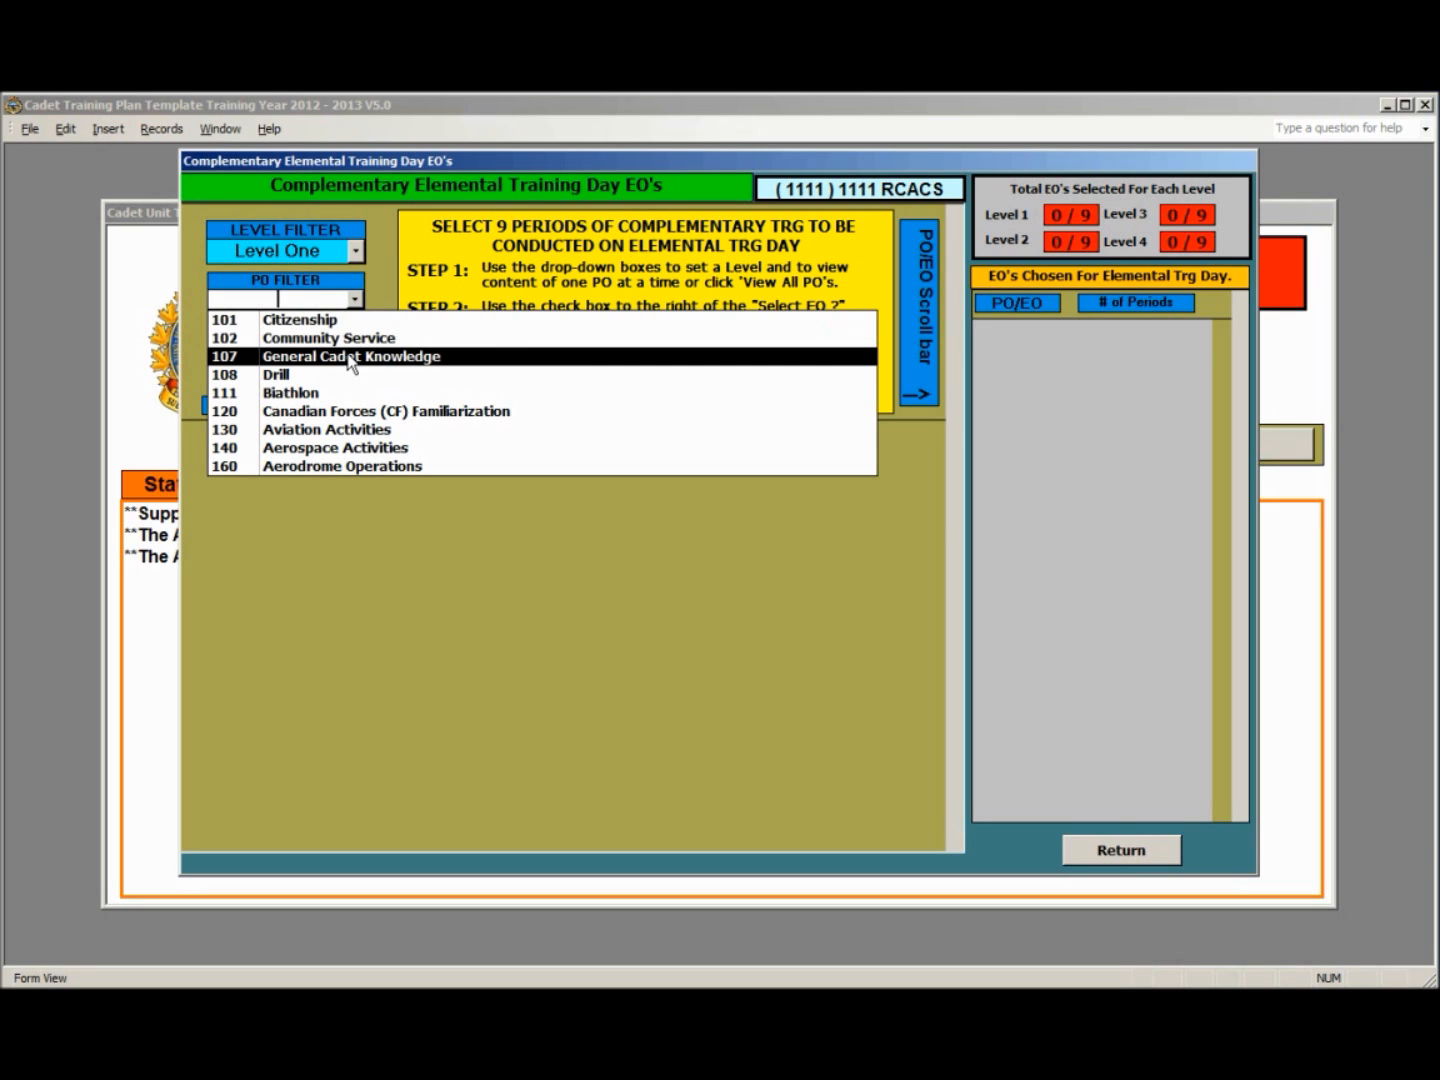
left_click(352, 357)
left_click(500, 437)
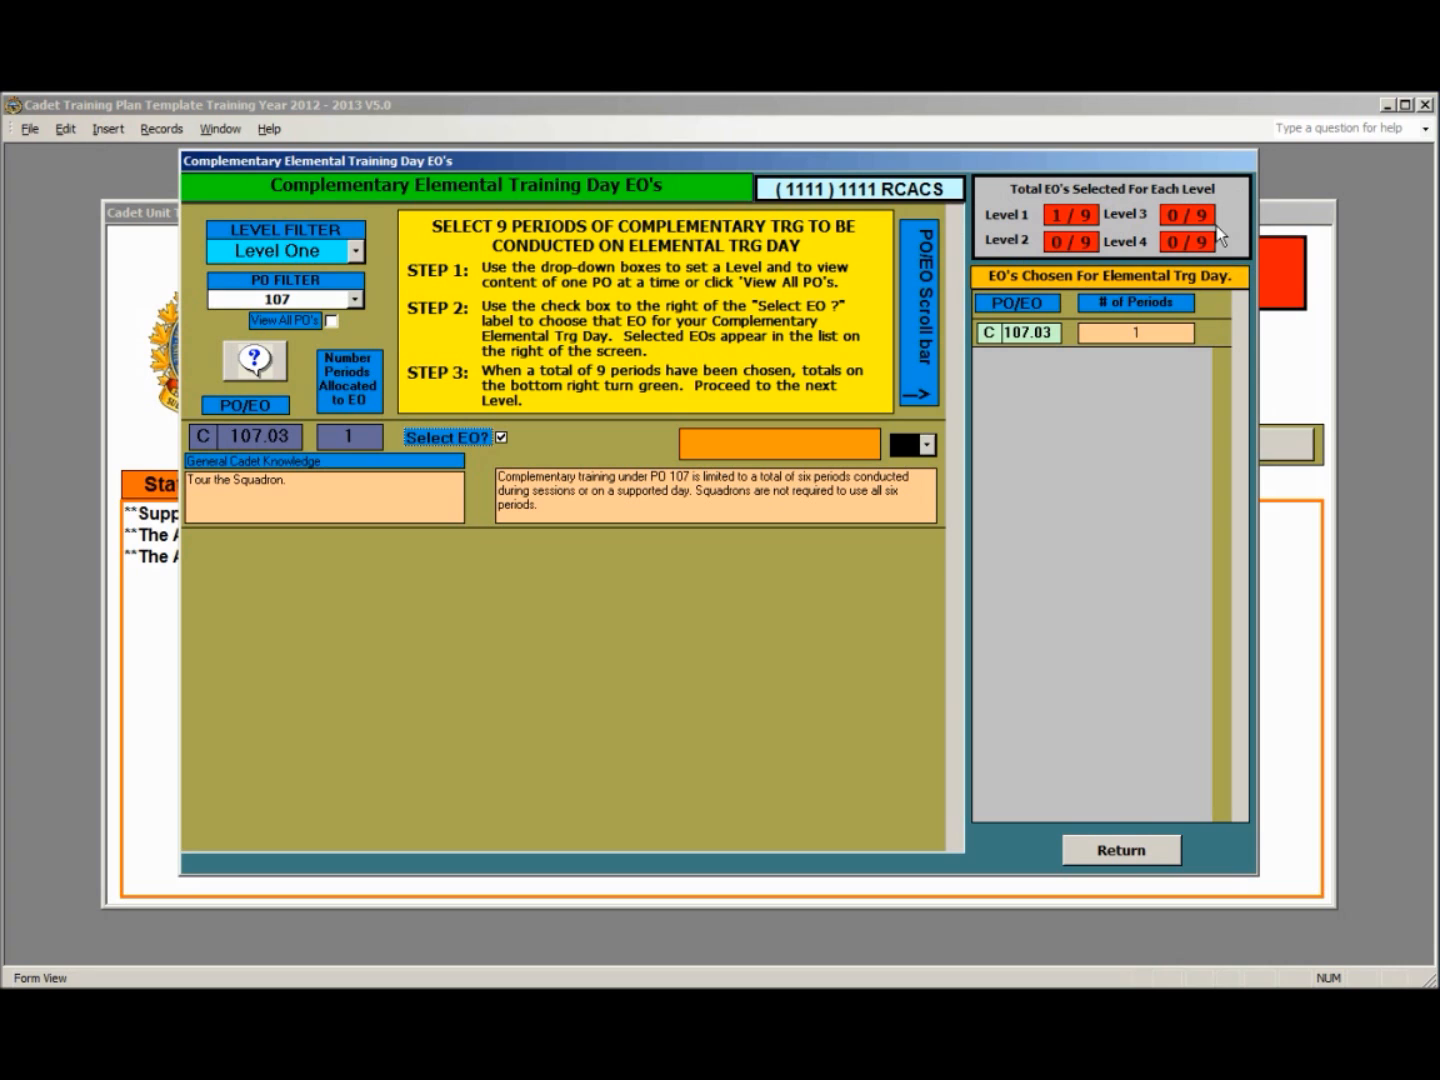
- Add Aviation Activities (PO 130) EOs C130.01, C130.02 and C130.05 to the Level One elemental training day
left_click(355, 299)
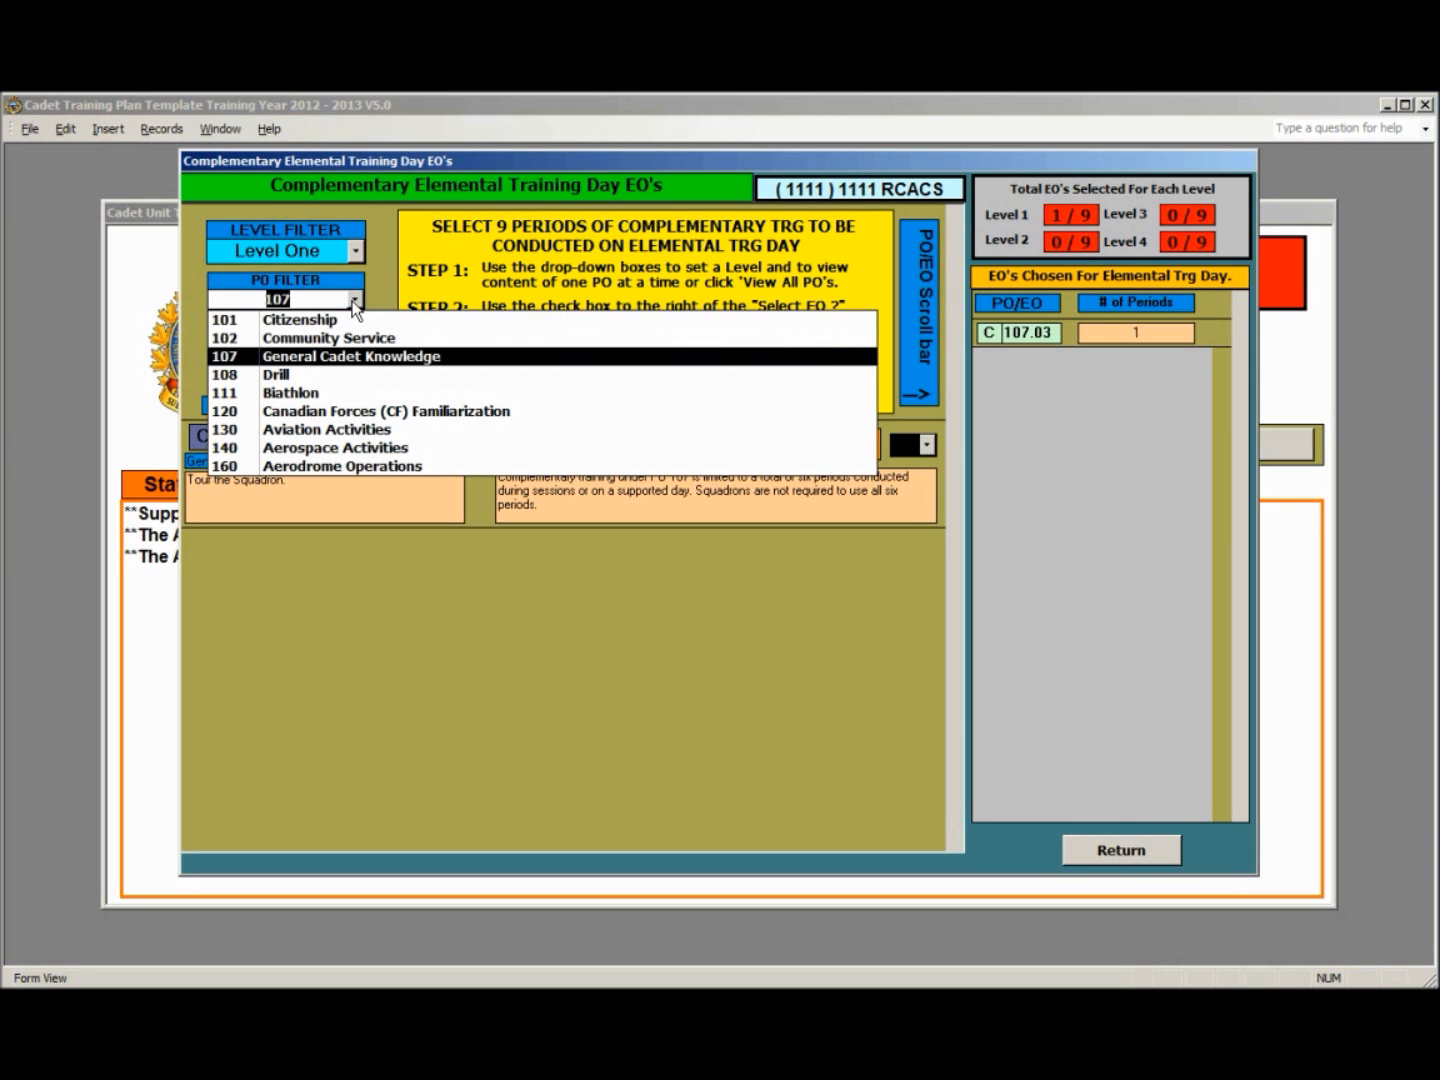
left_click(350, 428)
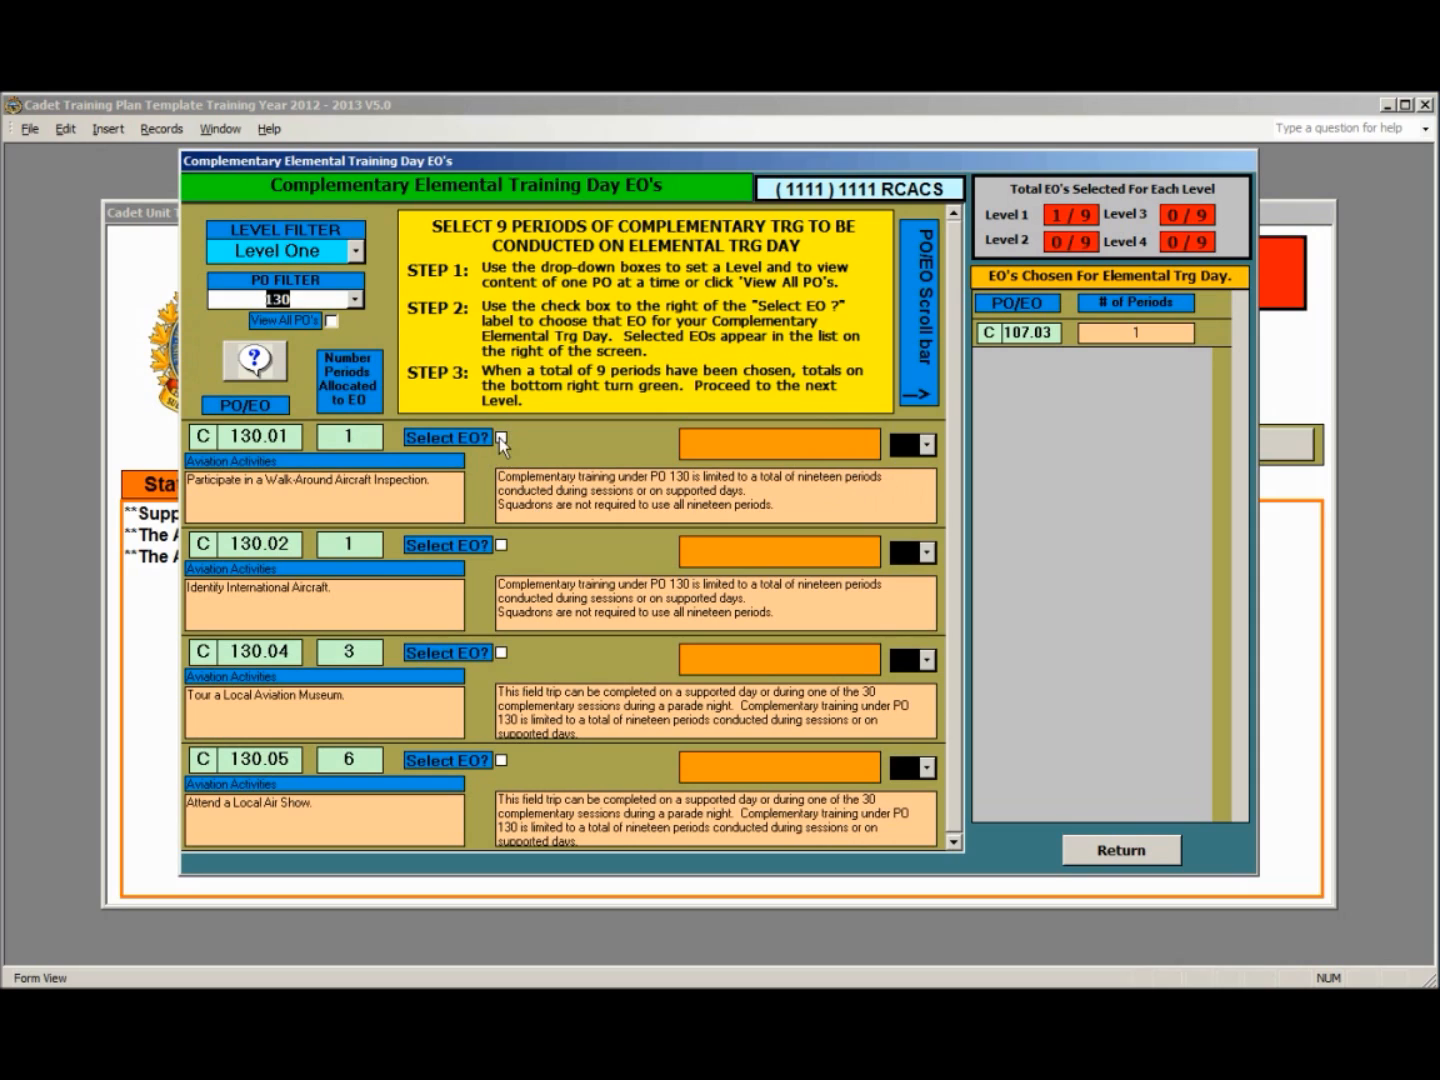
left_click(501, 439)
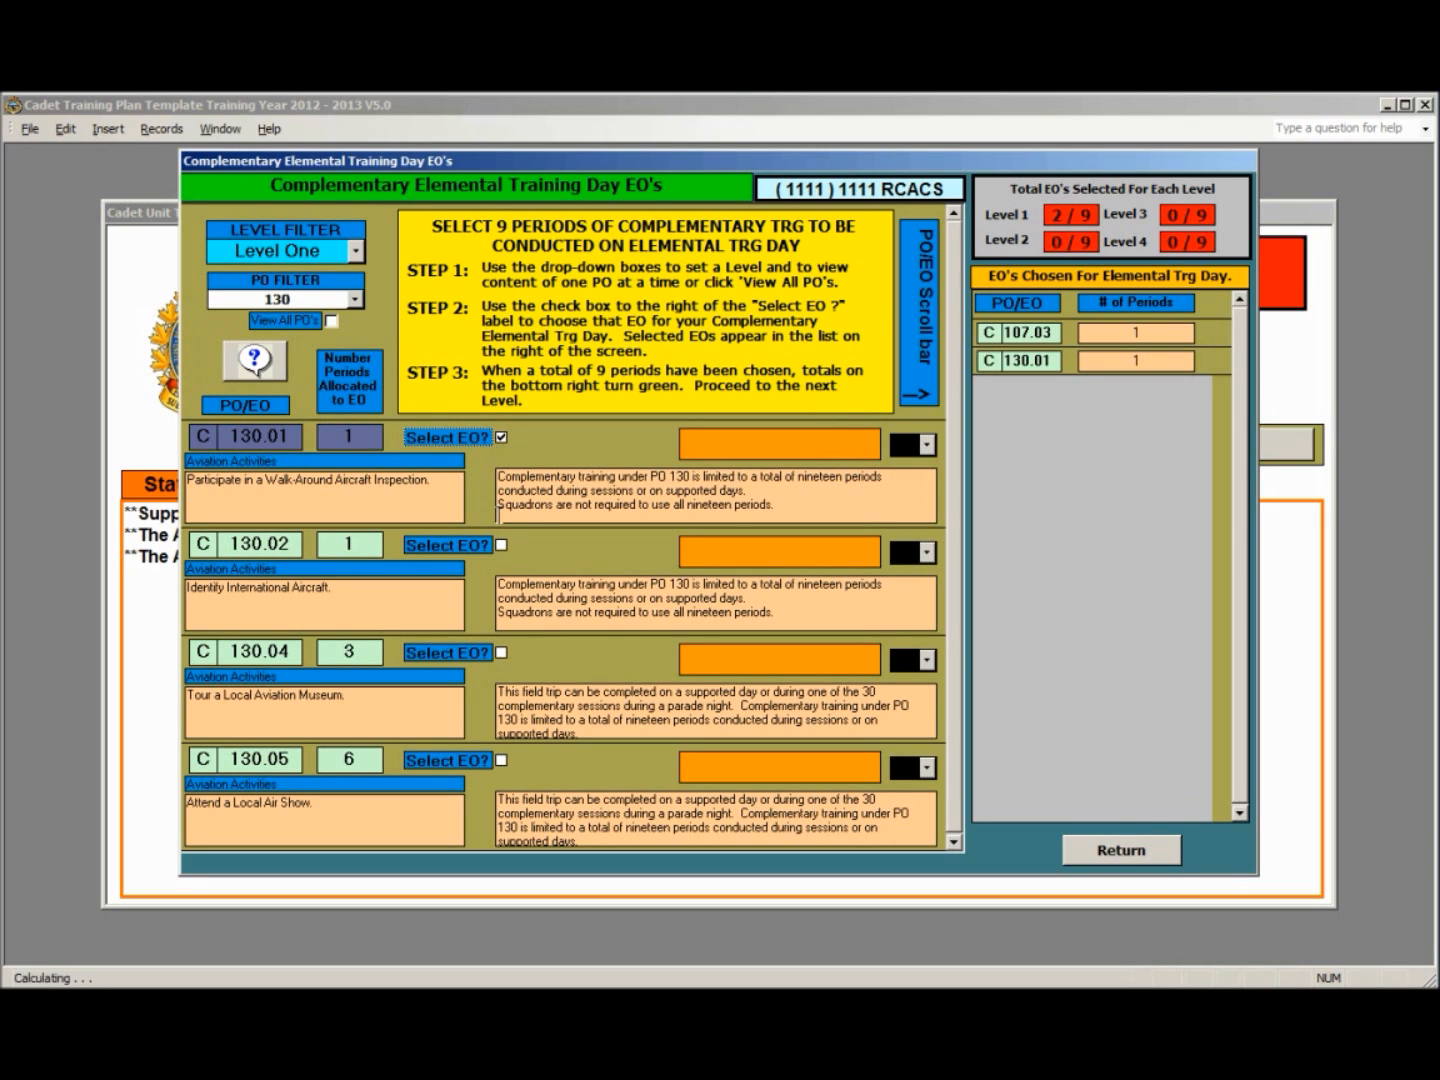
left_click(501, 546)
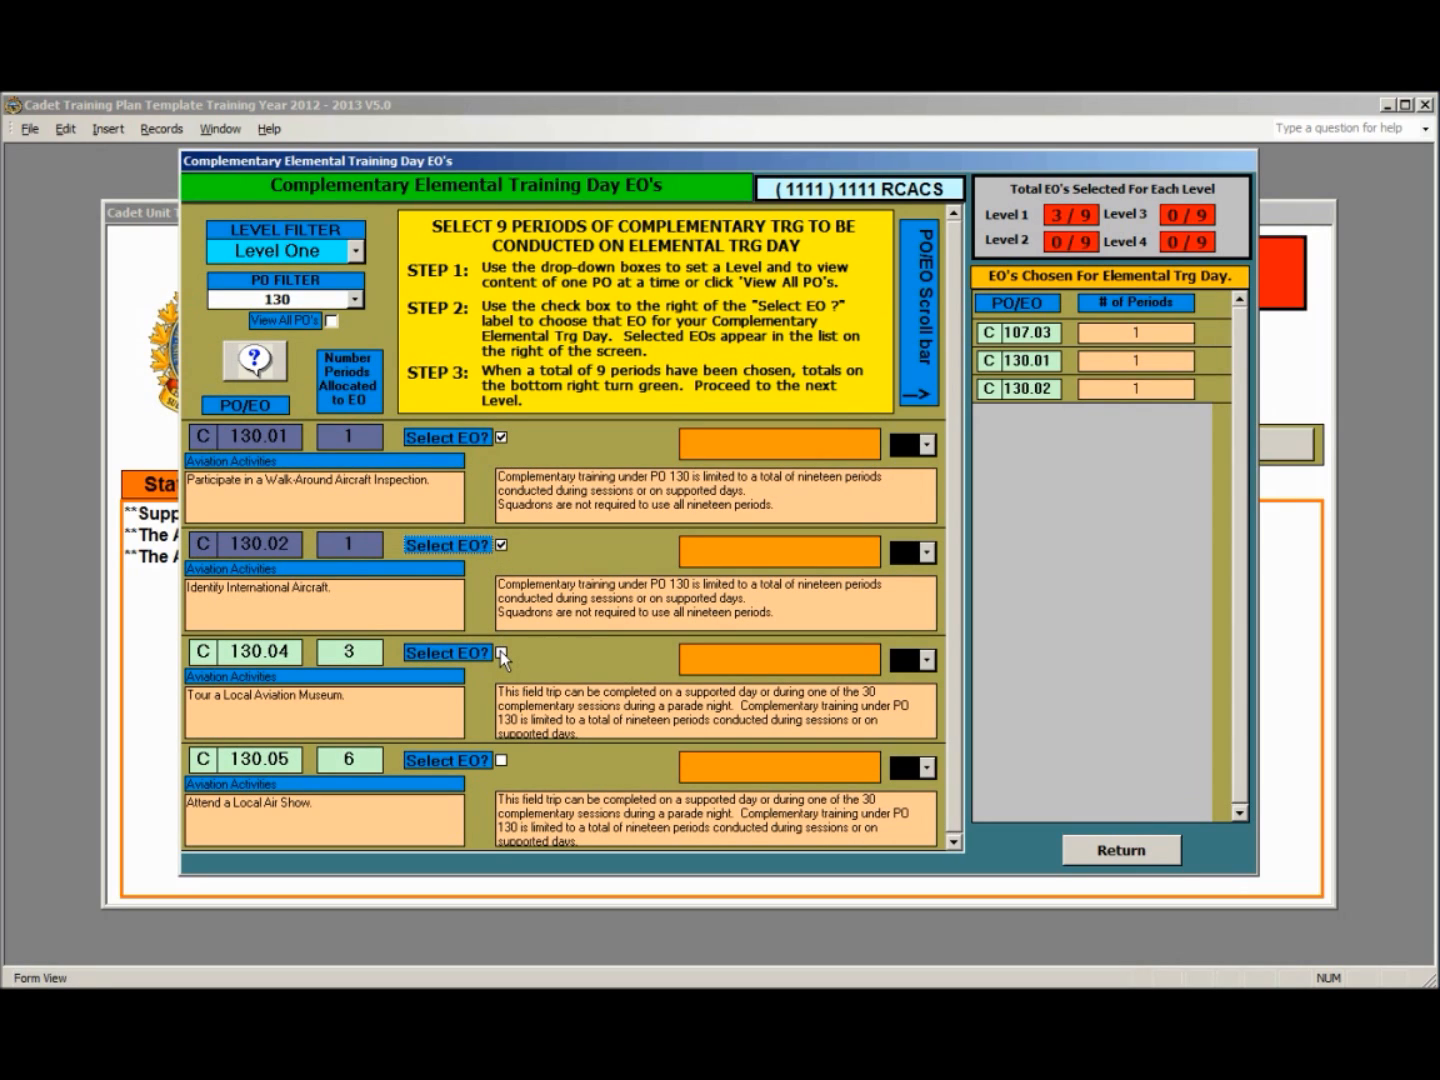
left_click(501, 760)
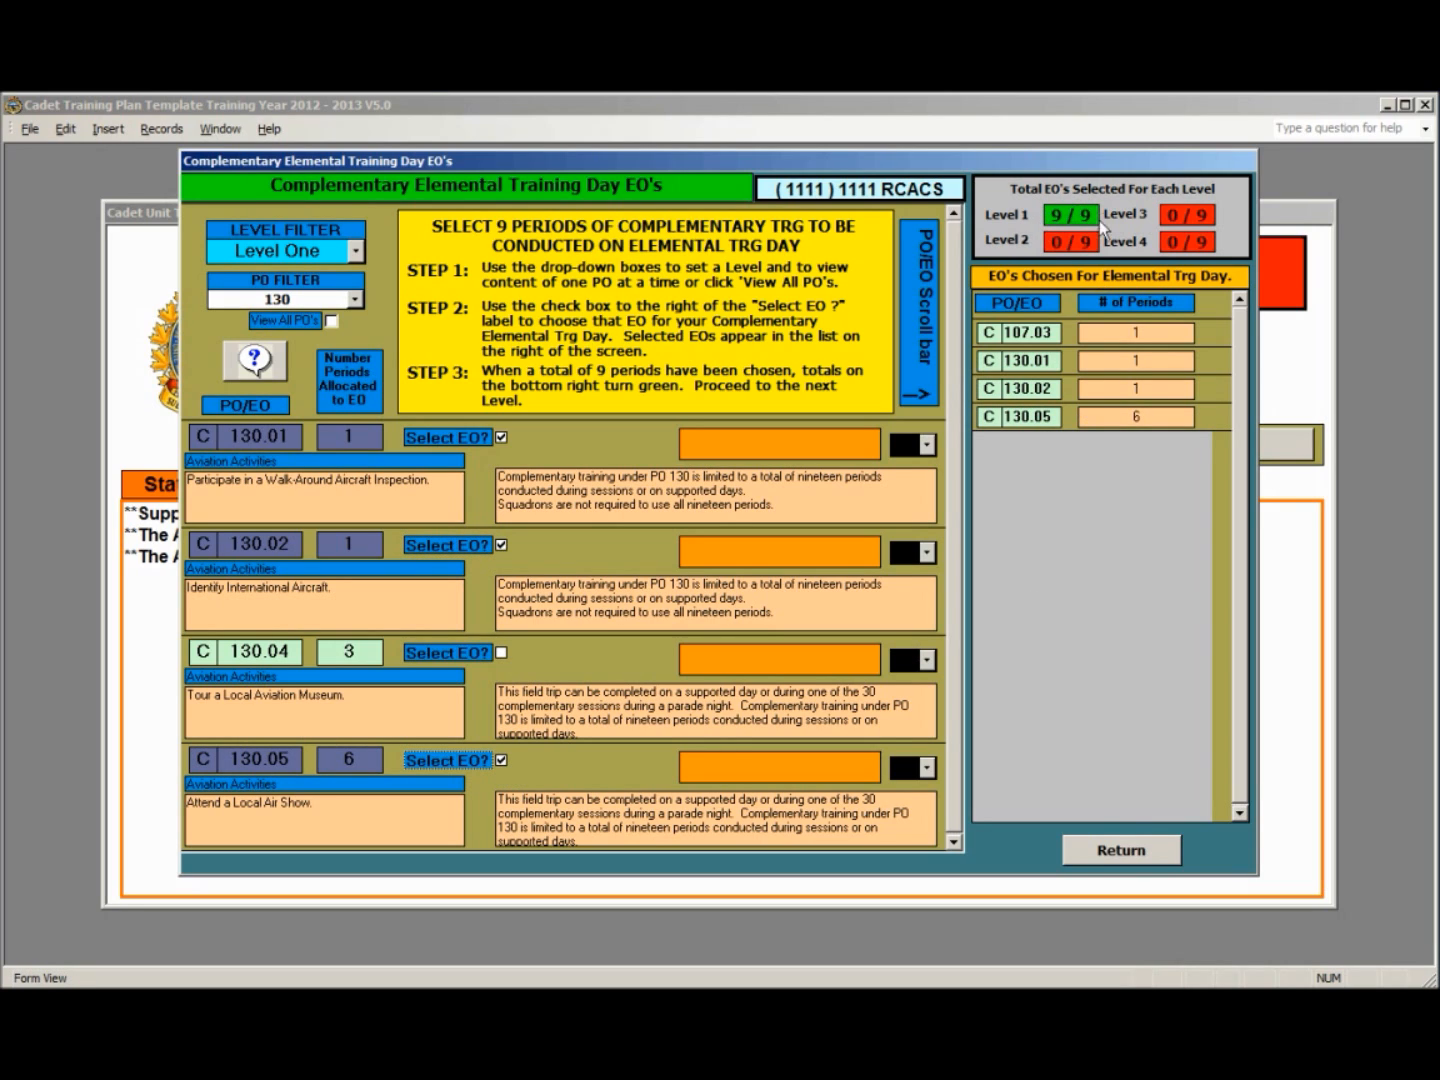
- Show the Level Two elemental training day selections and return to the PO Wizards form
left_click(356, 252)
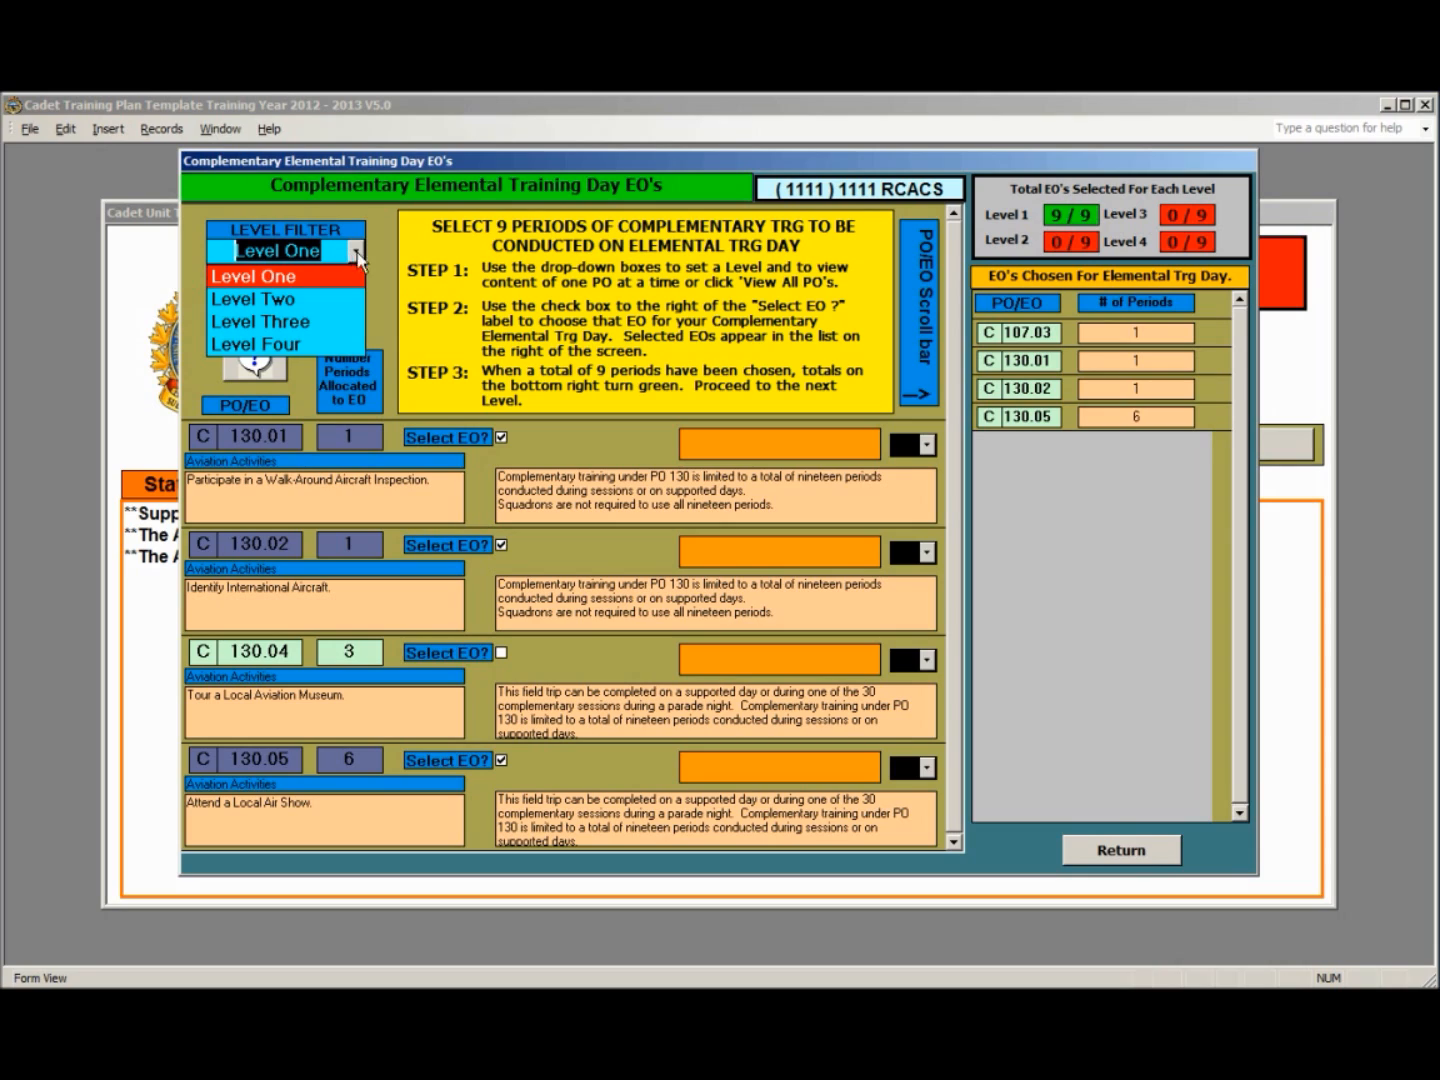
left_click(337, 299)
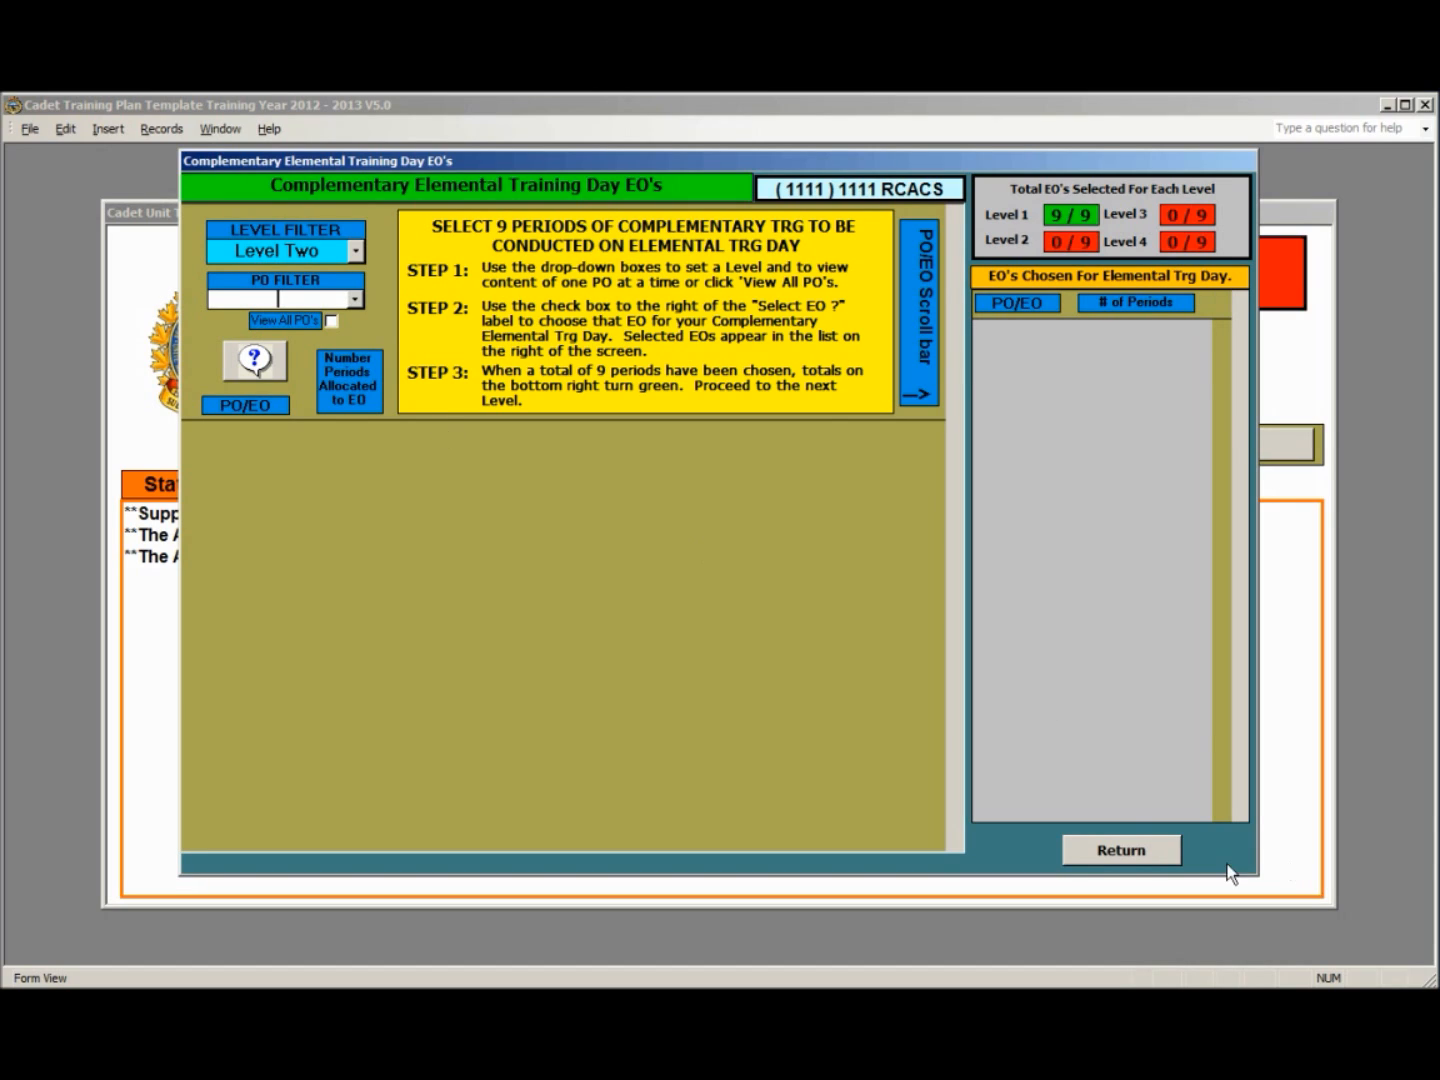
left_click(1141, 850)
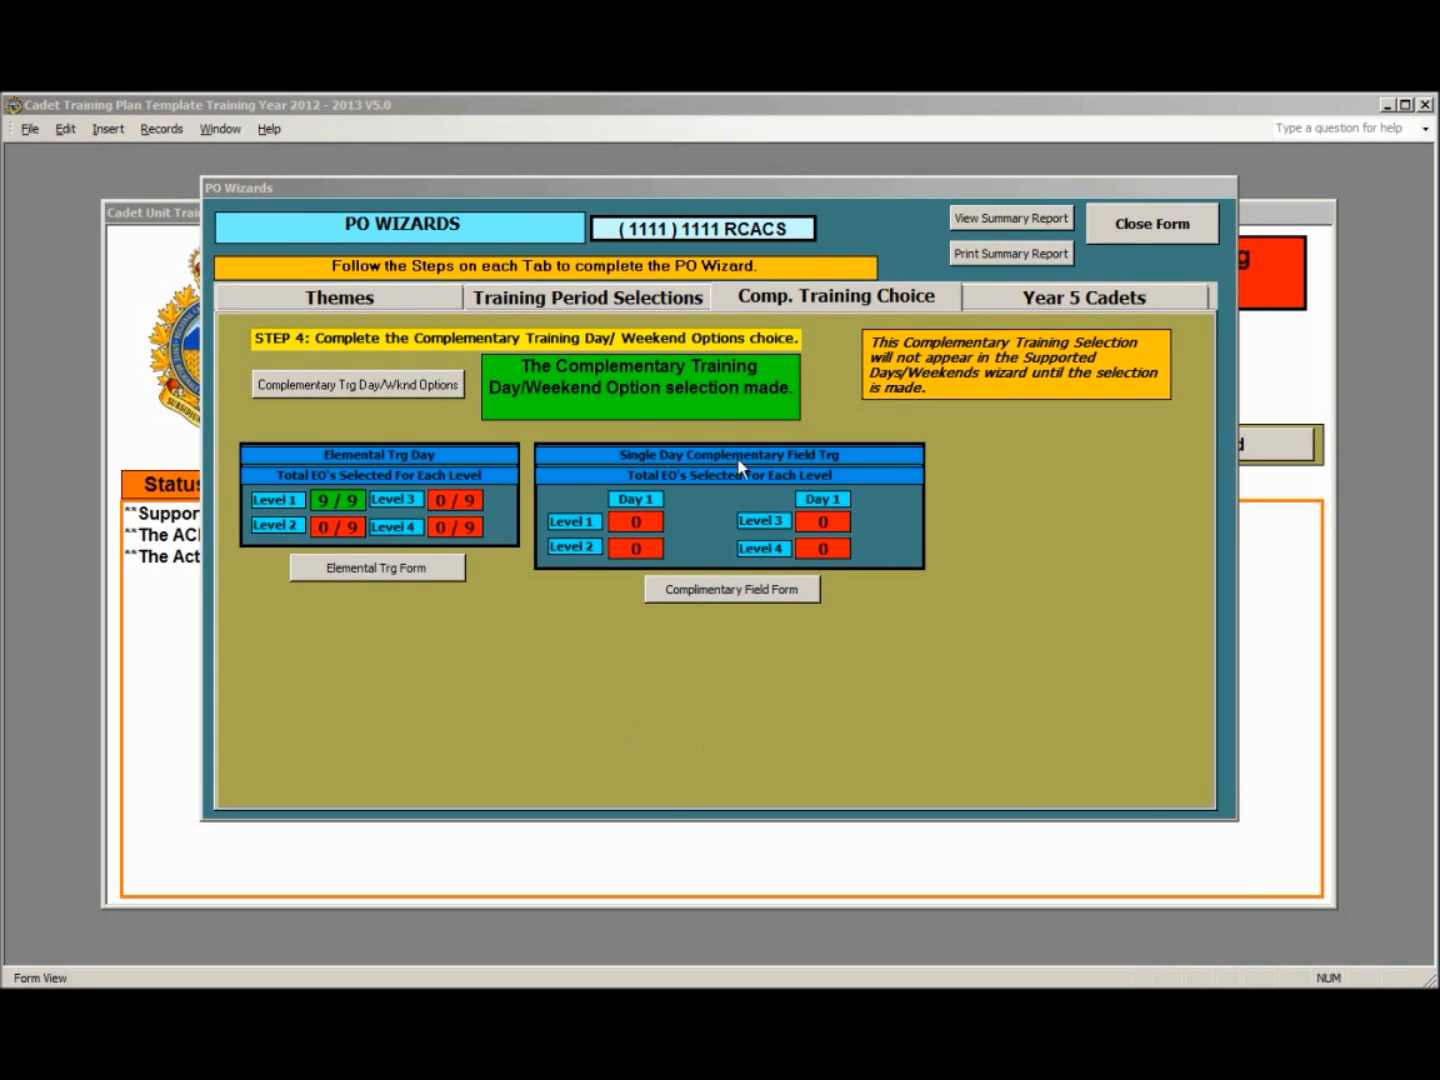
- Open the complementary field training form and select all Level One EOs, 190.01 through 190.06
left_click(723, 592)
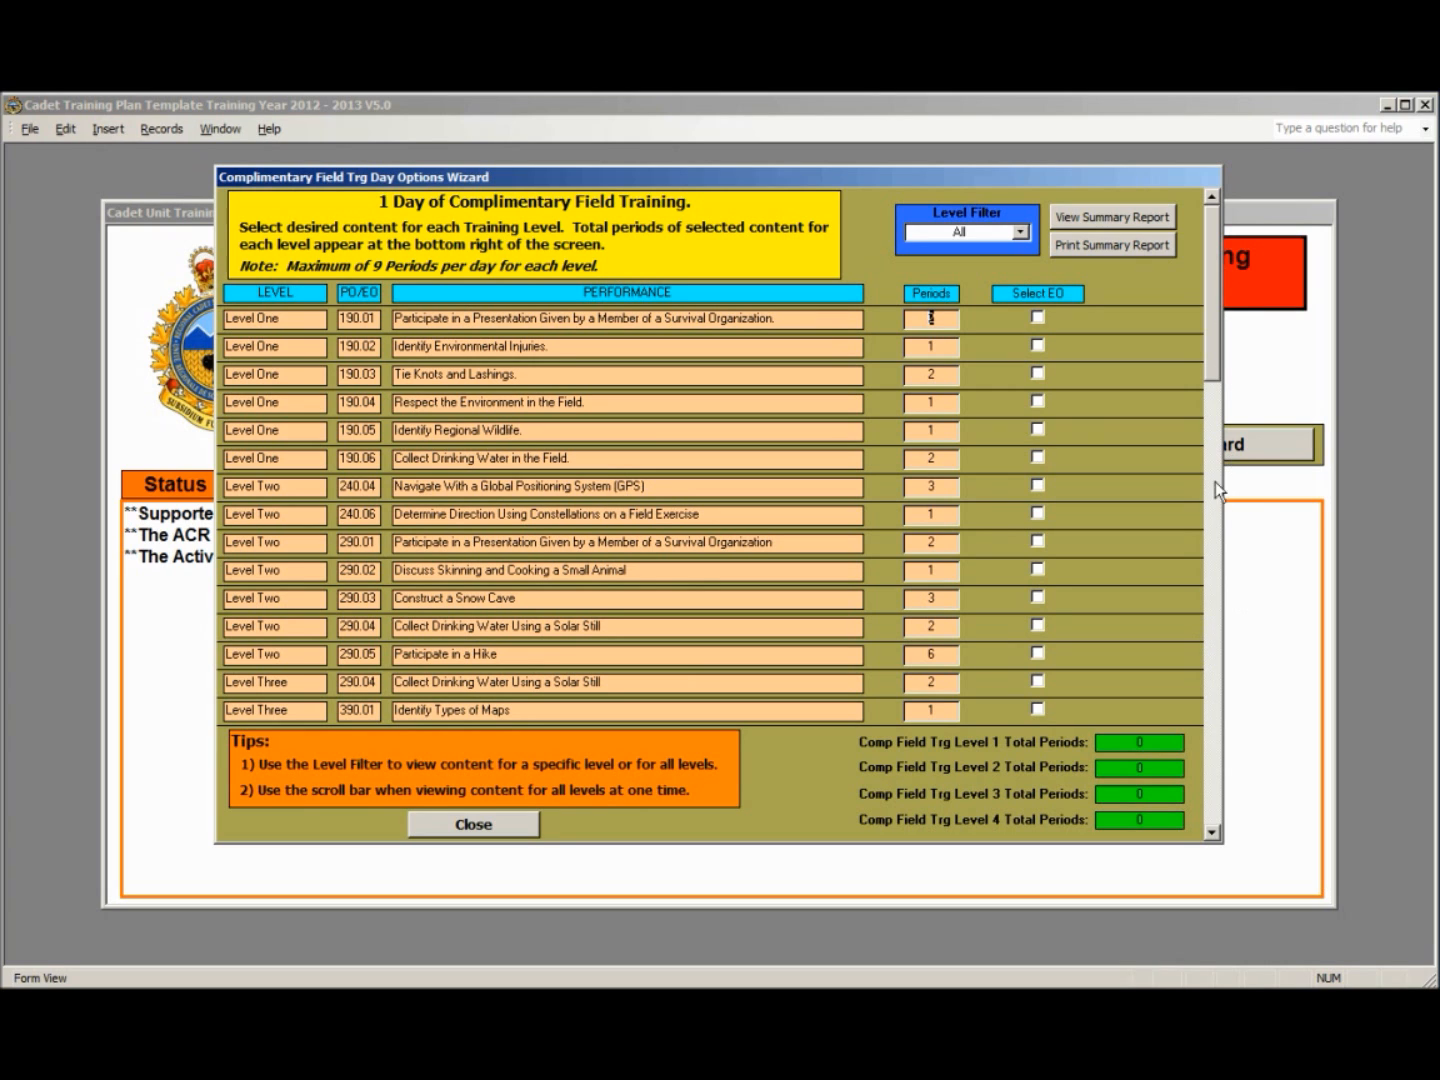
left_click_drag(1218, 360, 1198, 297)
left_click(1019, 232)
left_click(1000, 265)
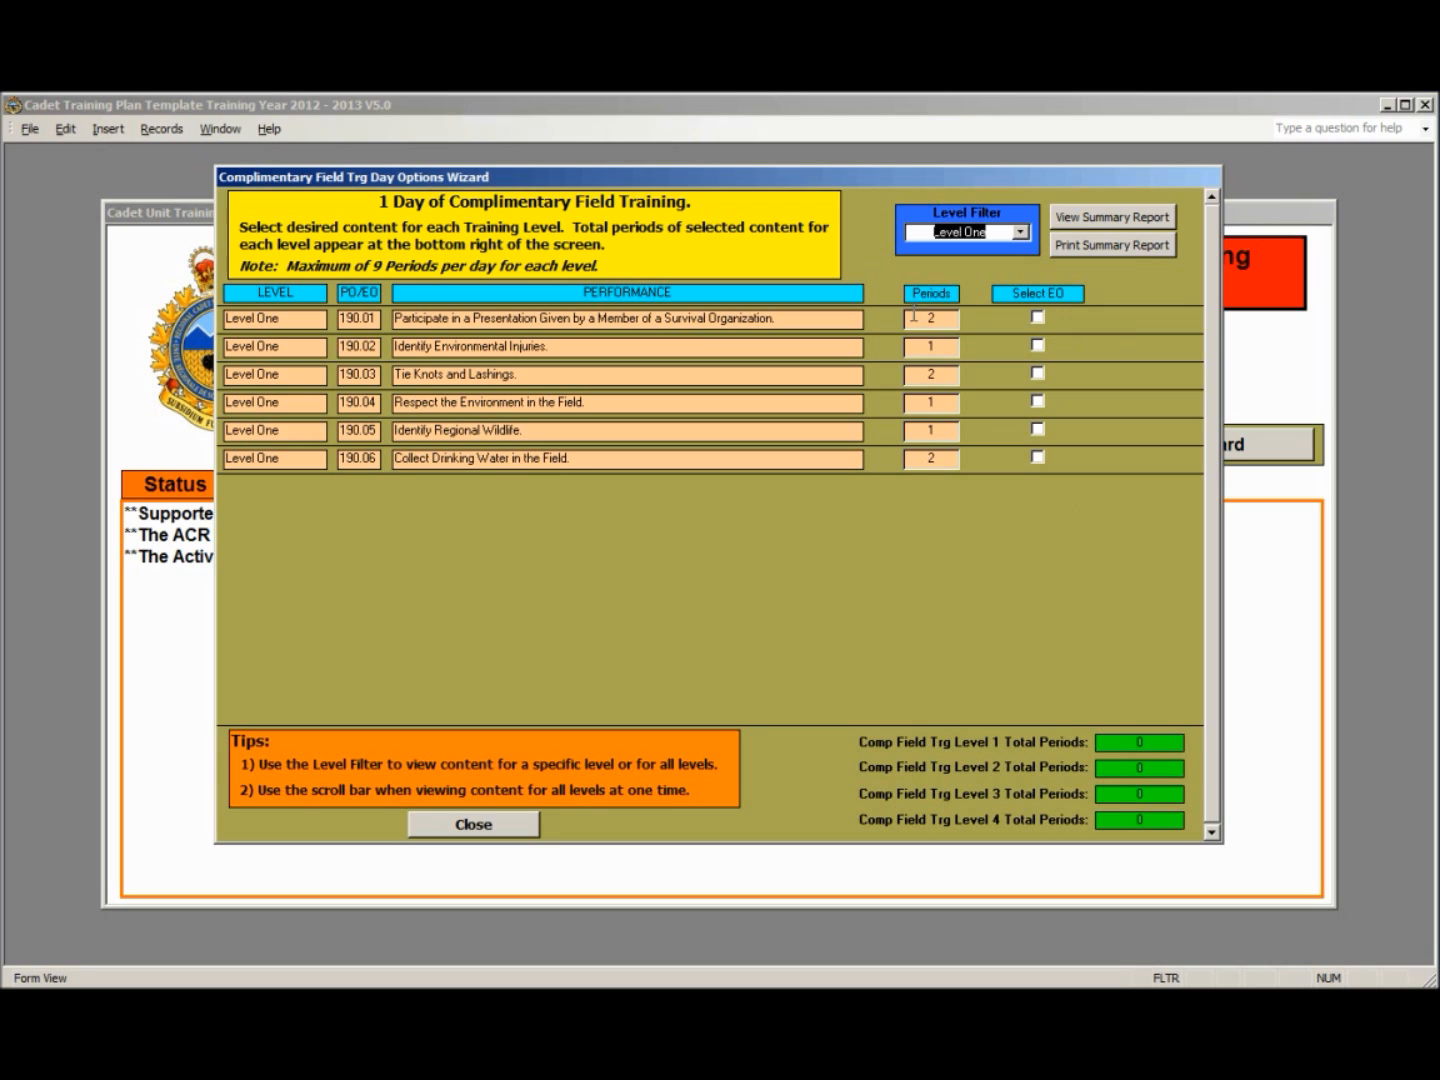
left_click(1040, 317)
left_click(1039, 345)
left_click(1039, 373)
left_click(1039, 401)
left_click(1039, 431)
left_click(1045, 458)
- Select Level Two EOs 240.04, 240.06, 290.01, 290.02 and 290.04 for the complementary field training day
left_click(1020, 232)
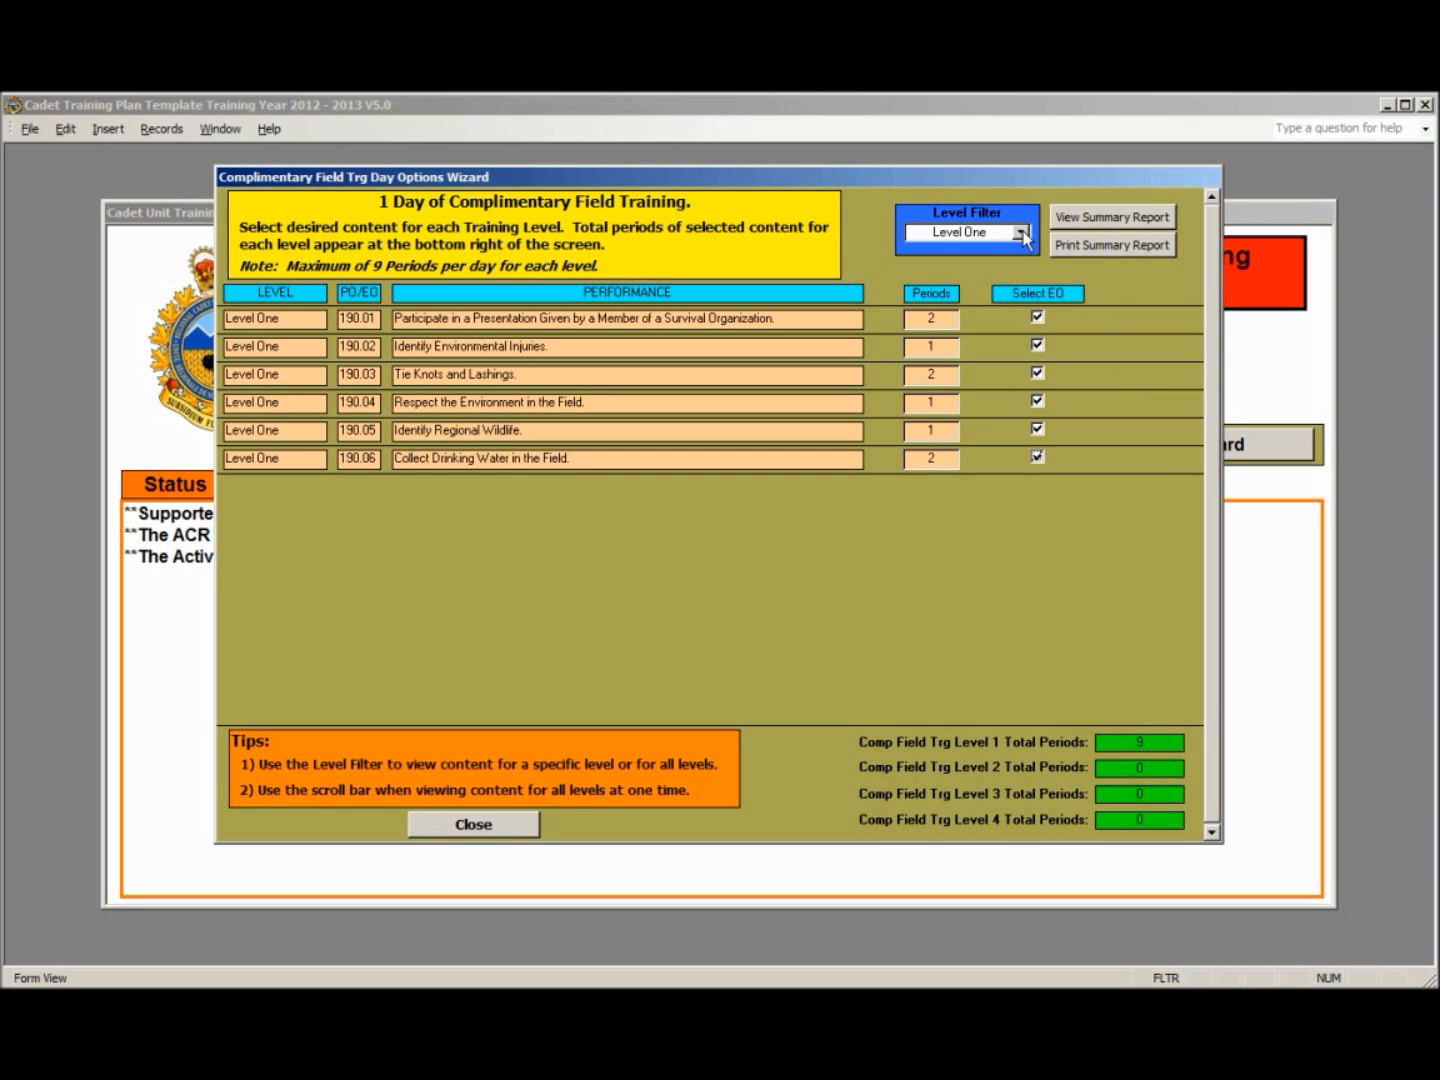
left_click(1001, 280)
left_click(1037, 317)
left_click(1039, 375)
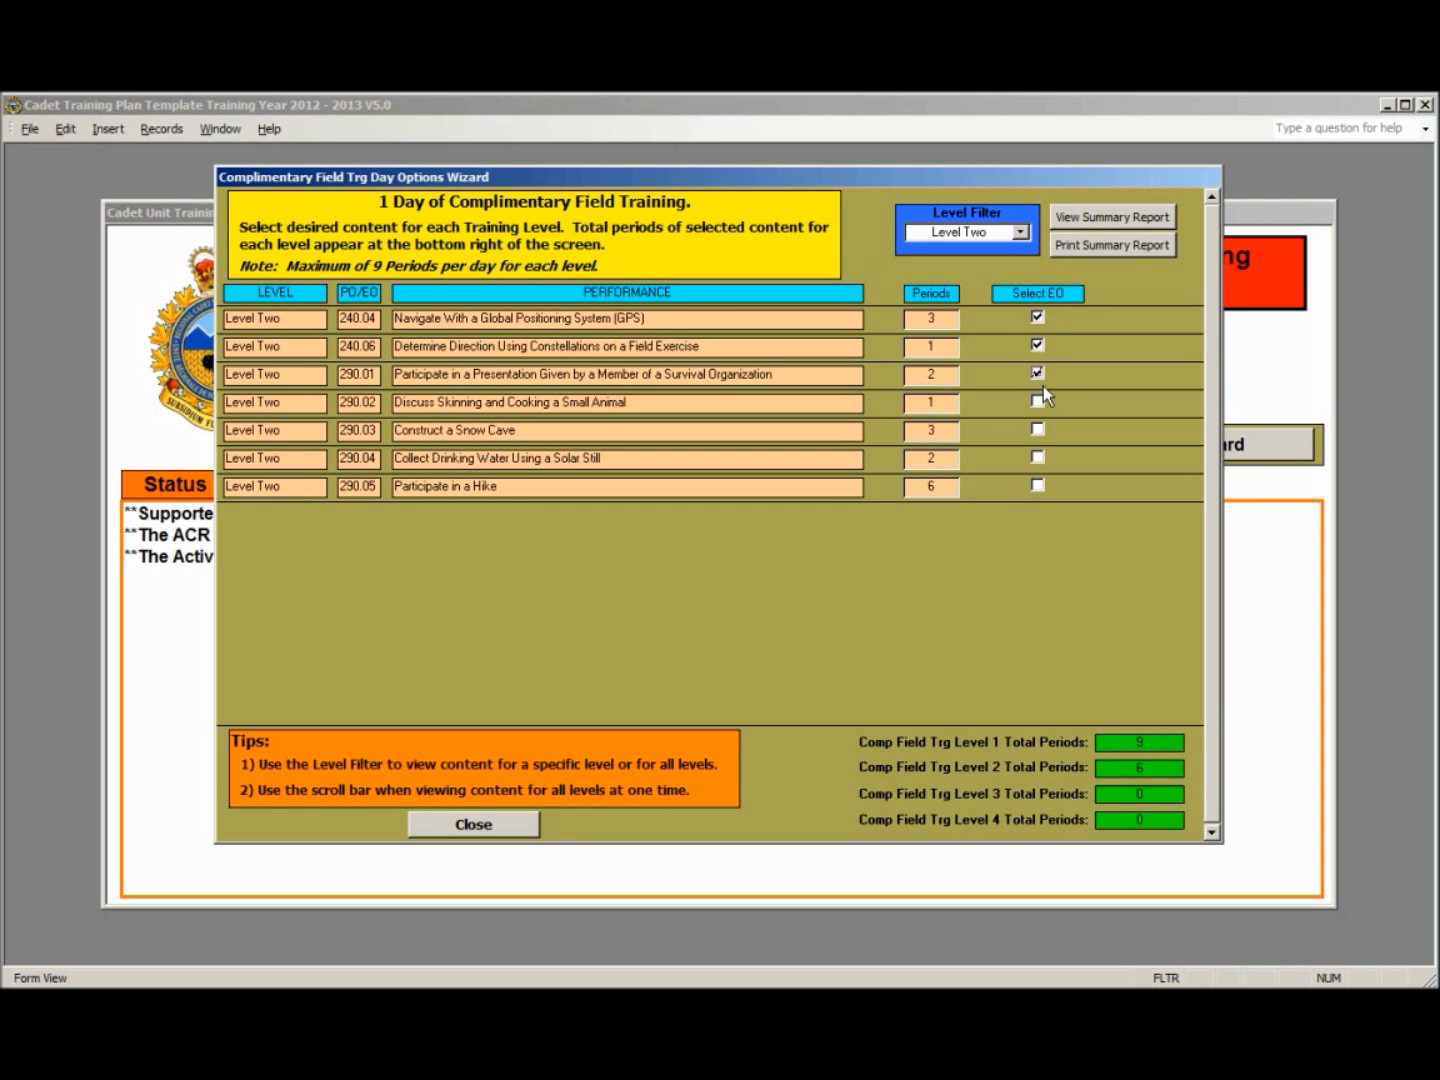
left_click(1038, 459)
- Select Level Three field training EOs 290.04 and 390.01 through 390.06, and try to add 390.07 as well
left_click(1020, 232)
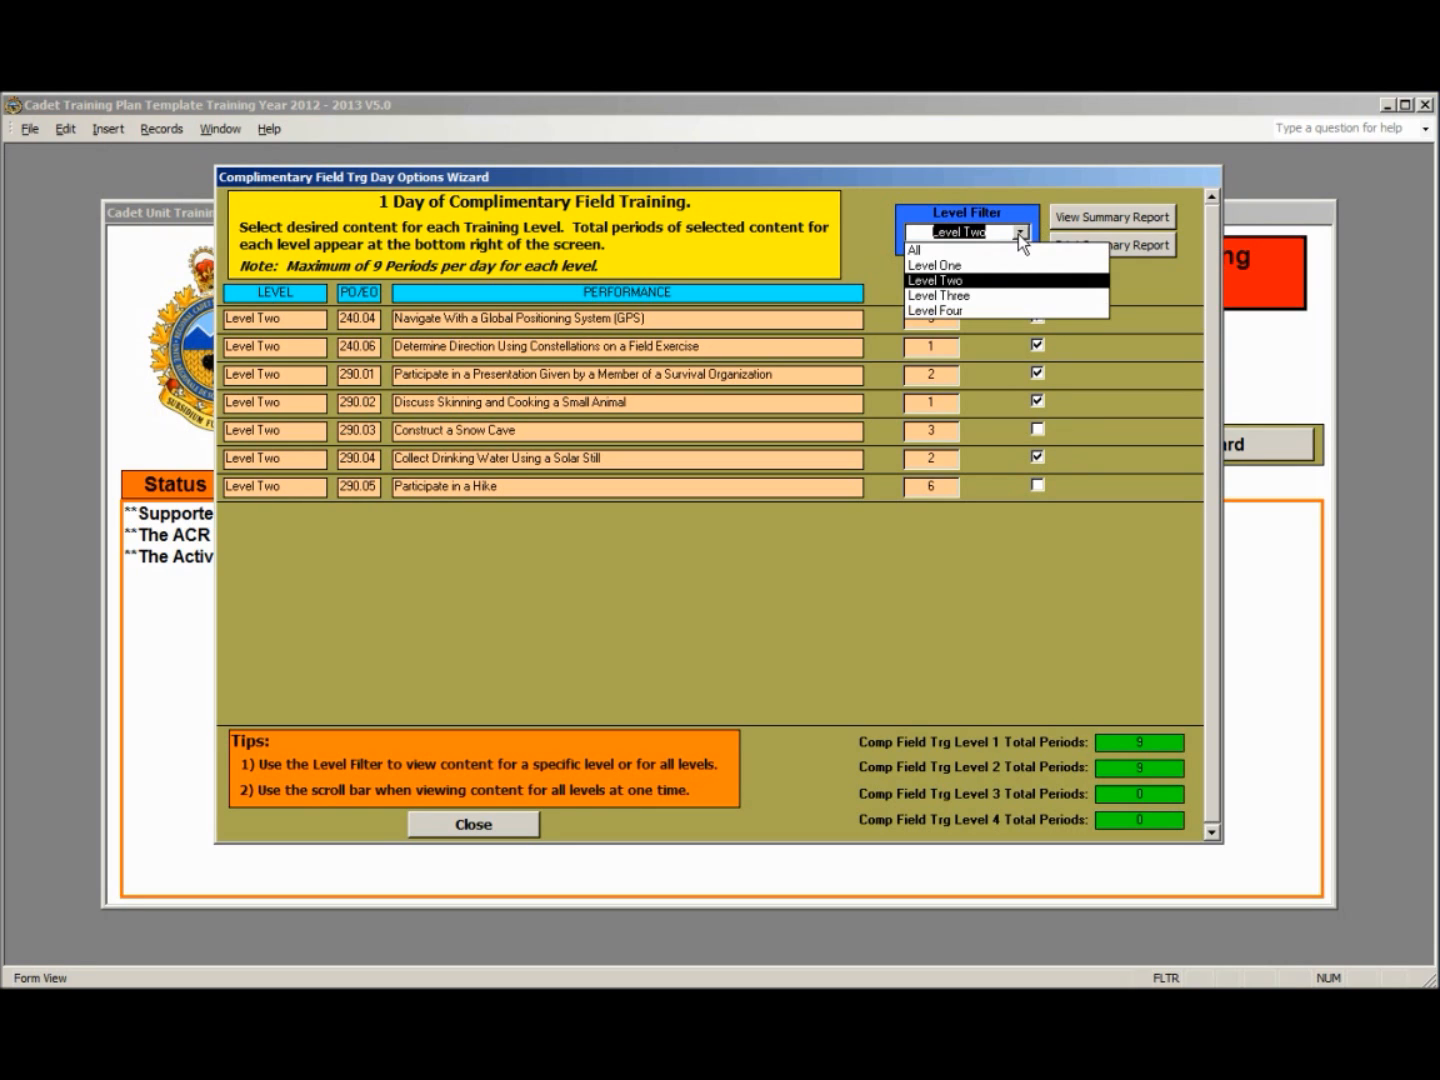
left_click(978, 295)
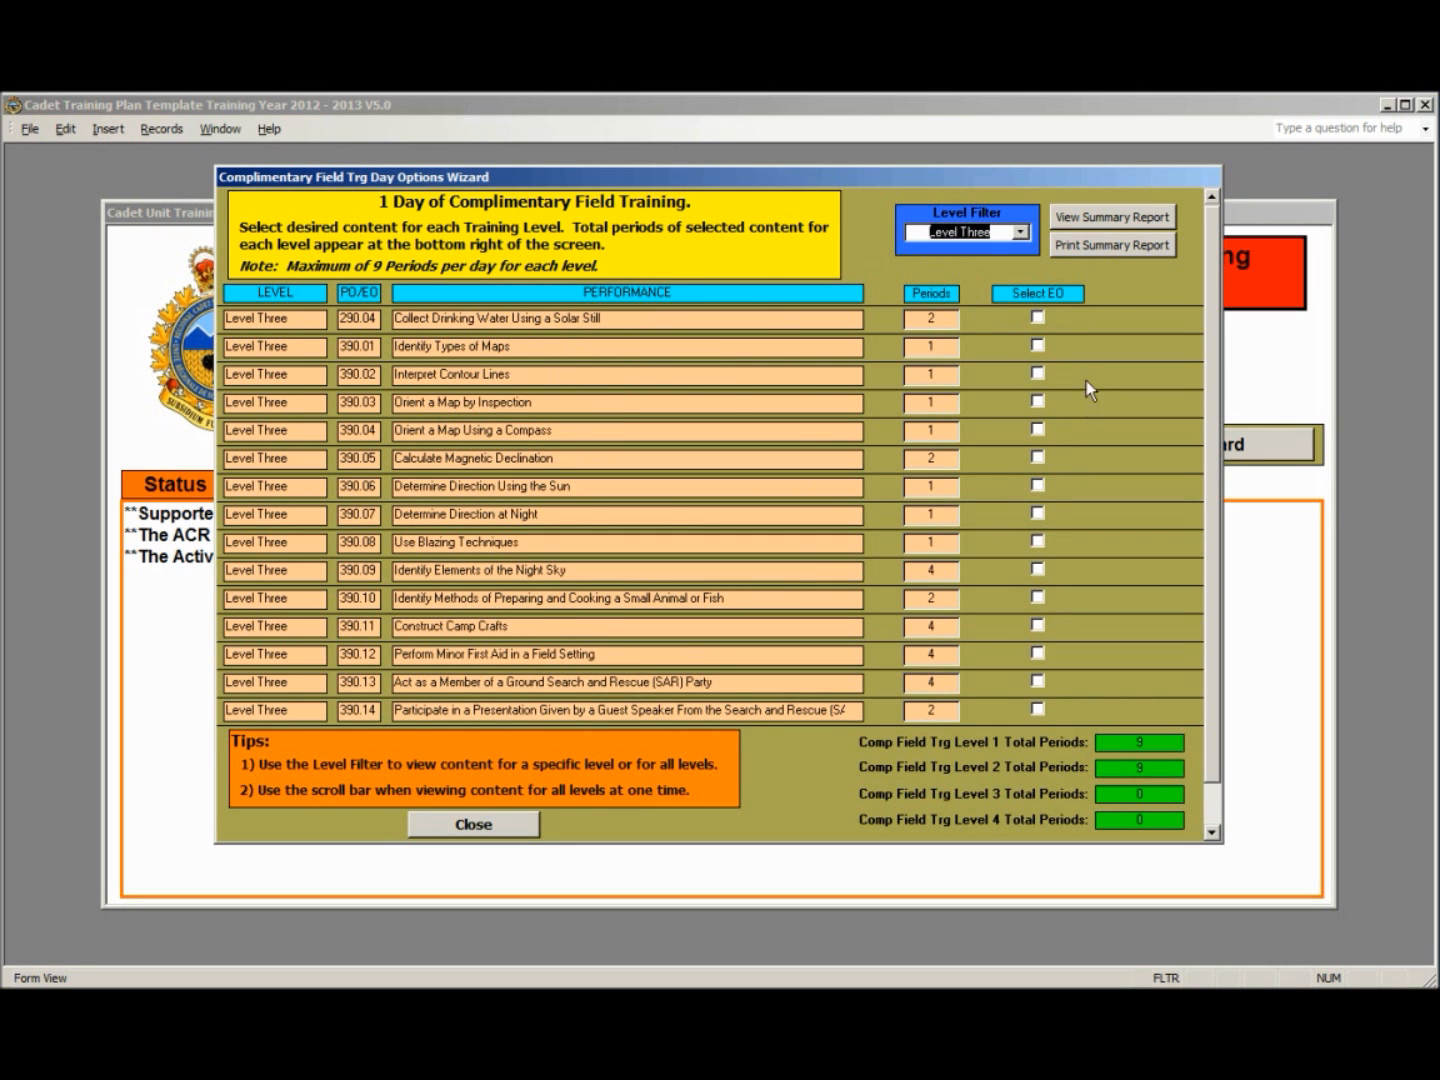
left_click(1038, 317)
left_click(1038, 345)
left_click(1038, 373)
left_click(1038, 401)
left_click(1038, 429)
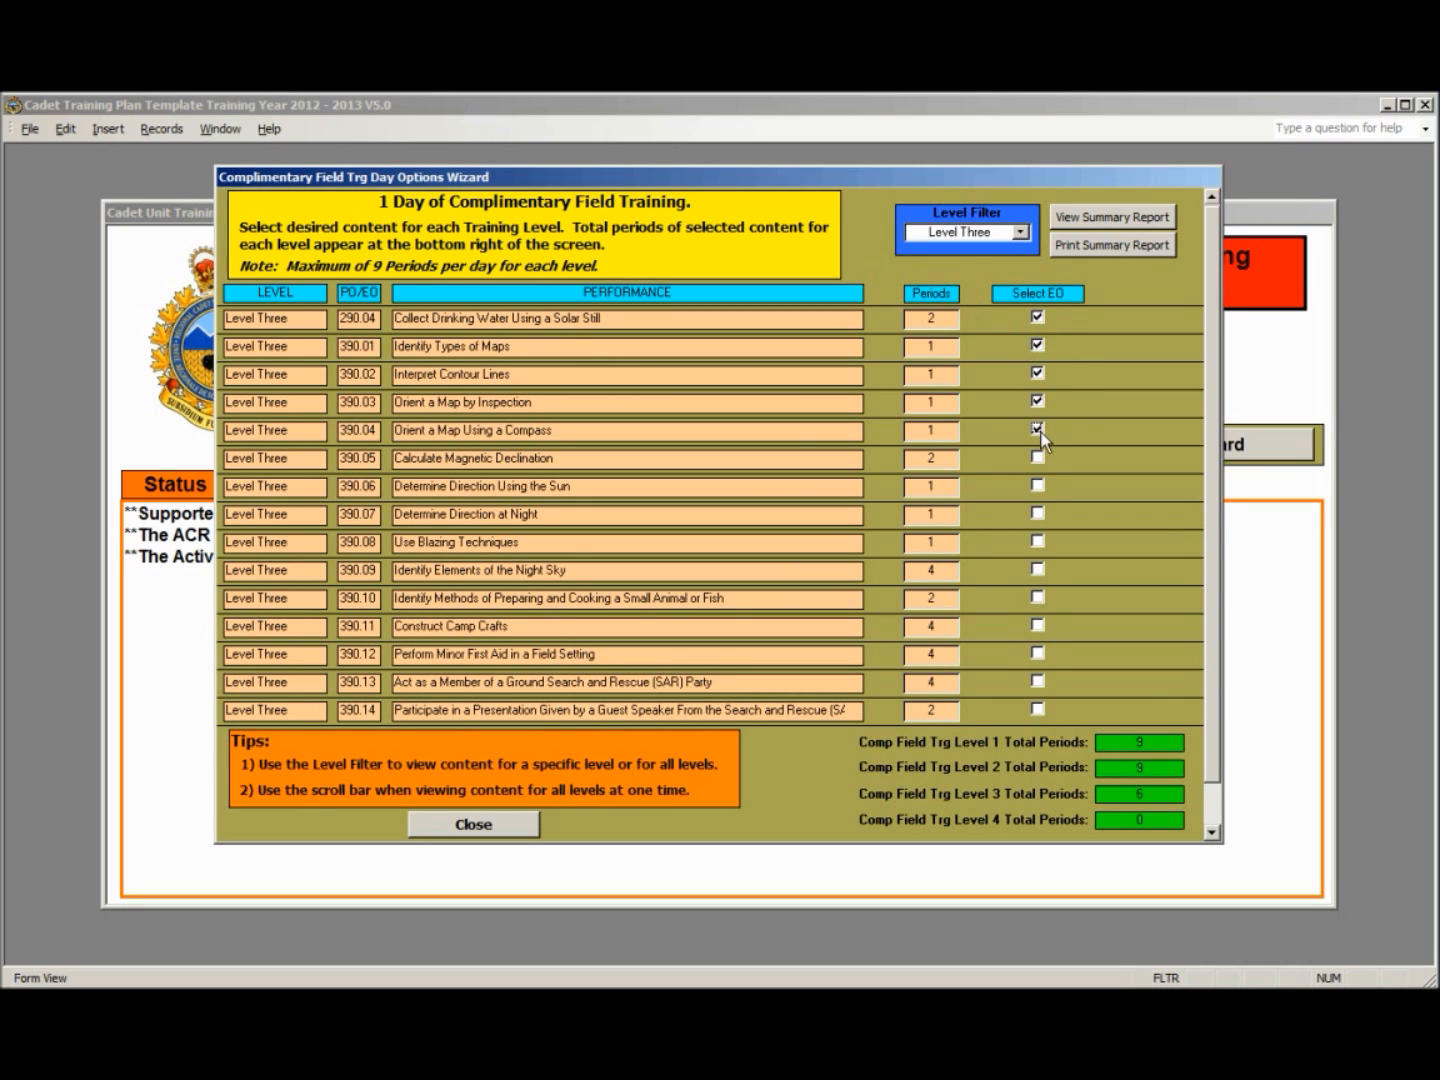
left_click(1038, 514)
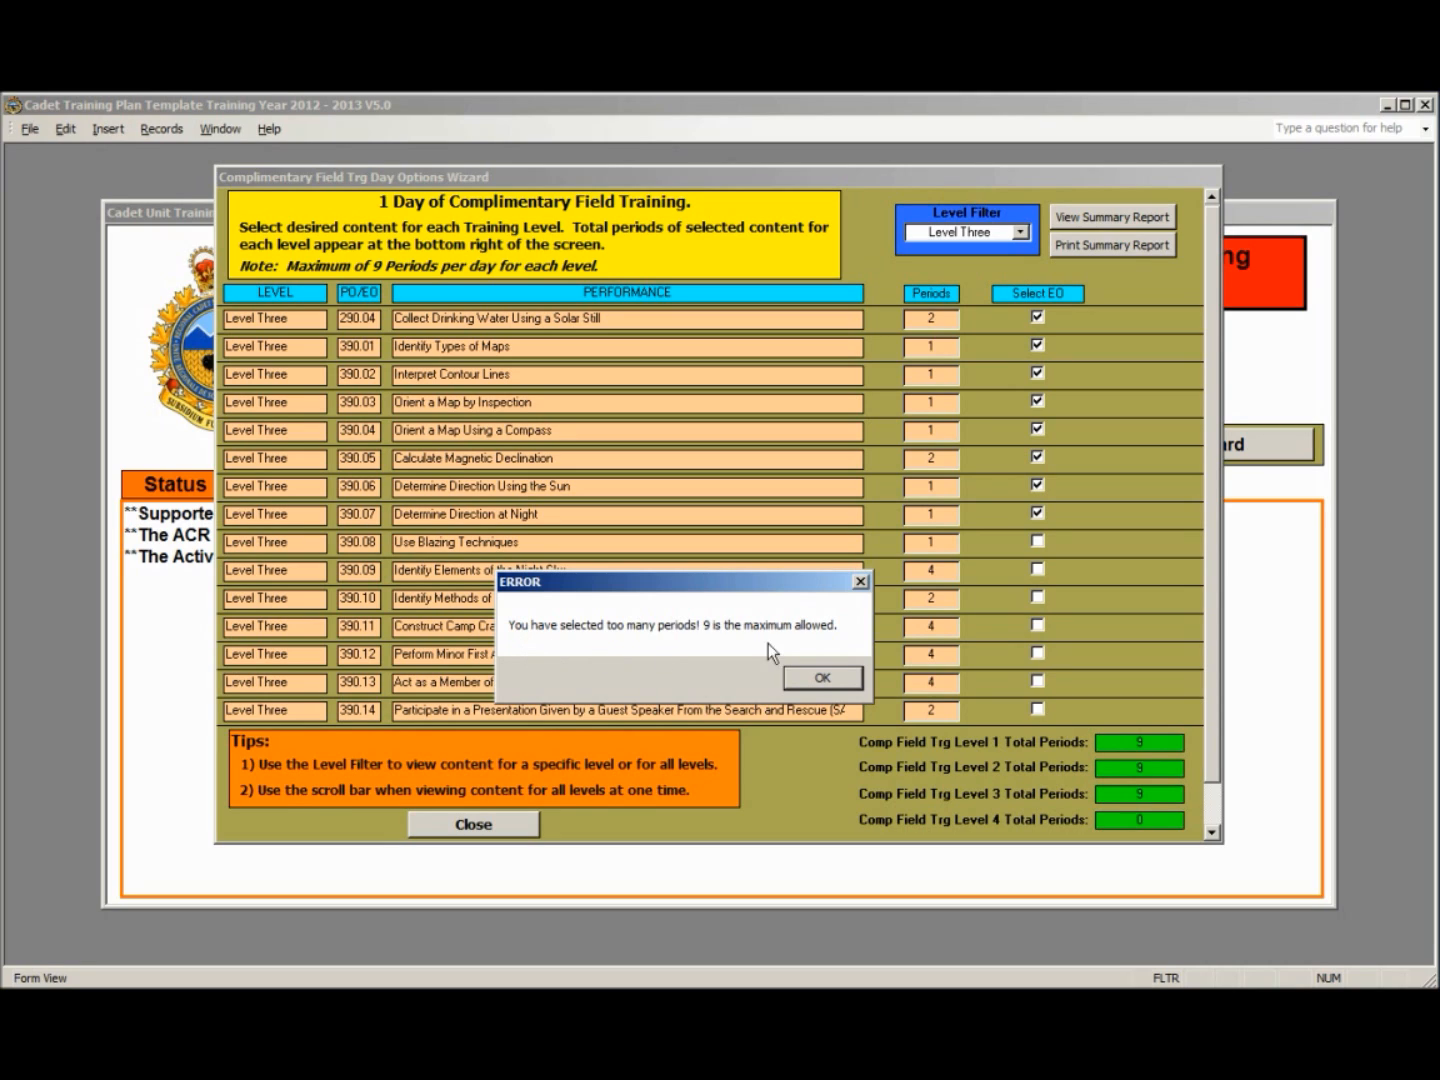
left_click(829, 678)
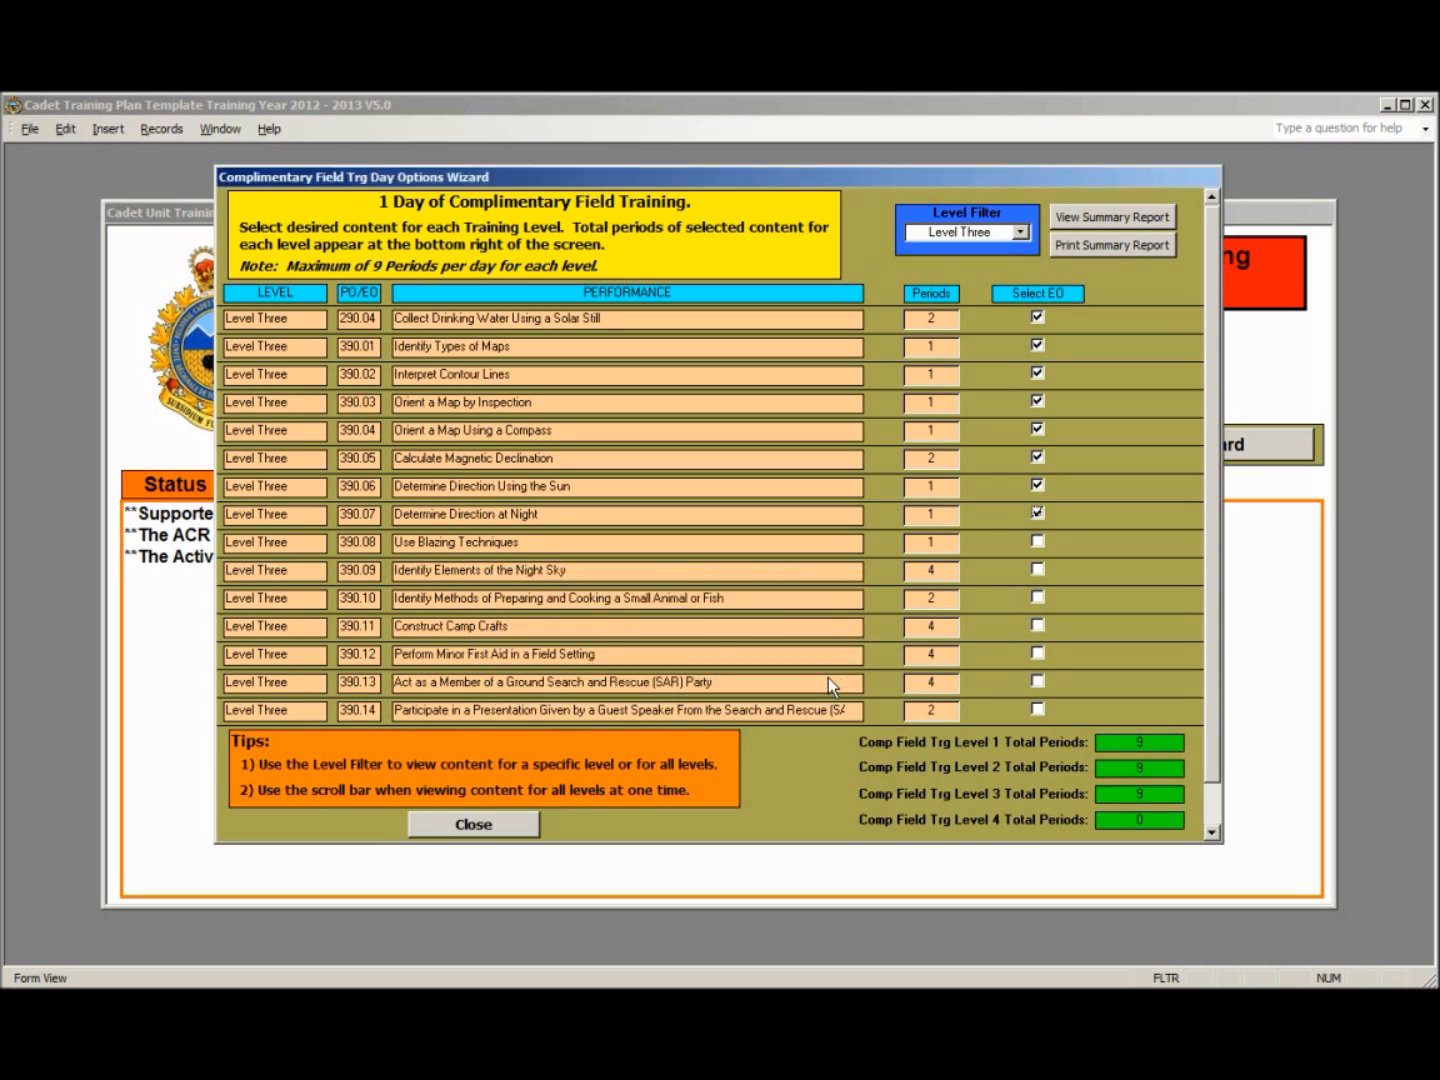
- Show the Level Four complementary field training EOs and close the field training wizard
left_click(1020, 232)
left_click(965, 312)
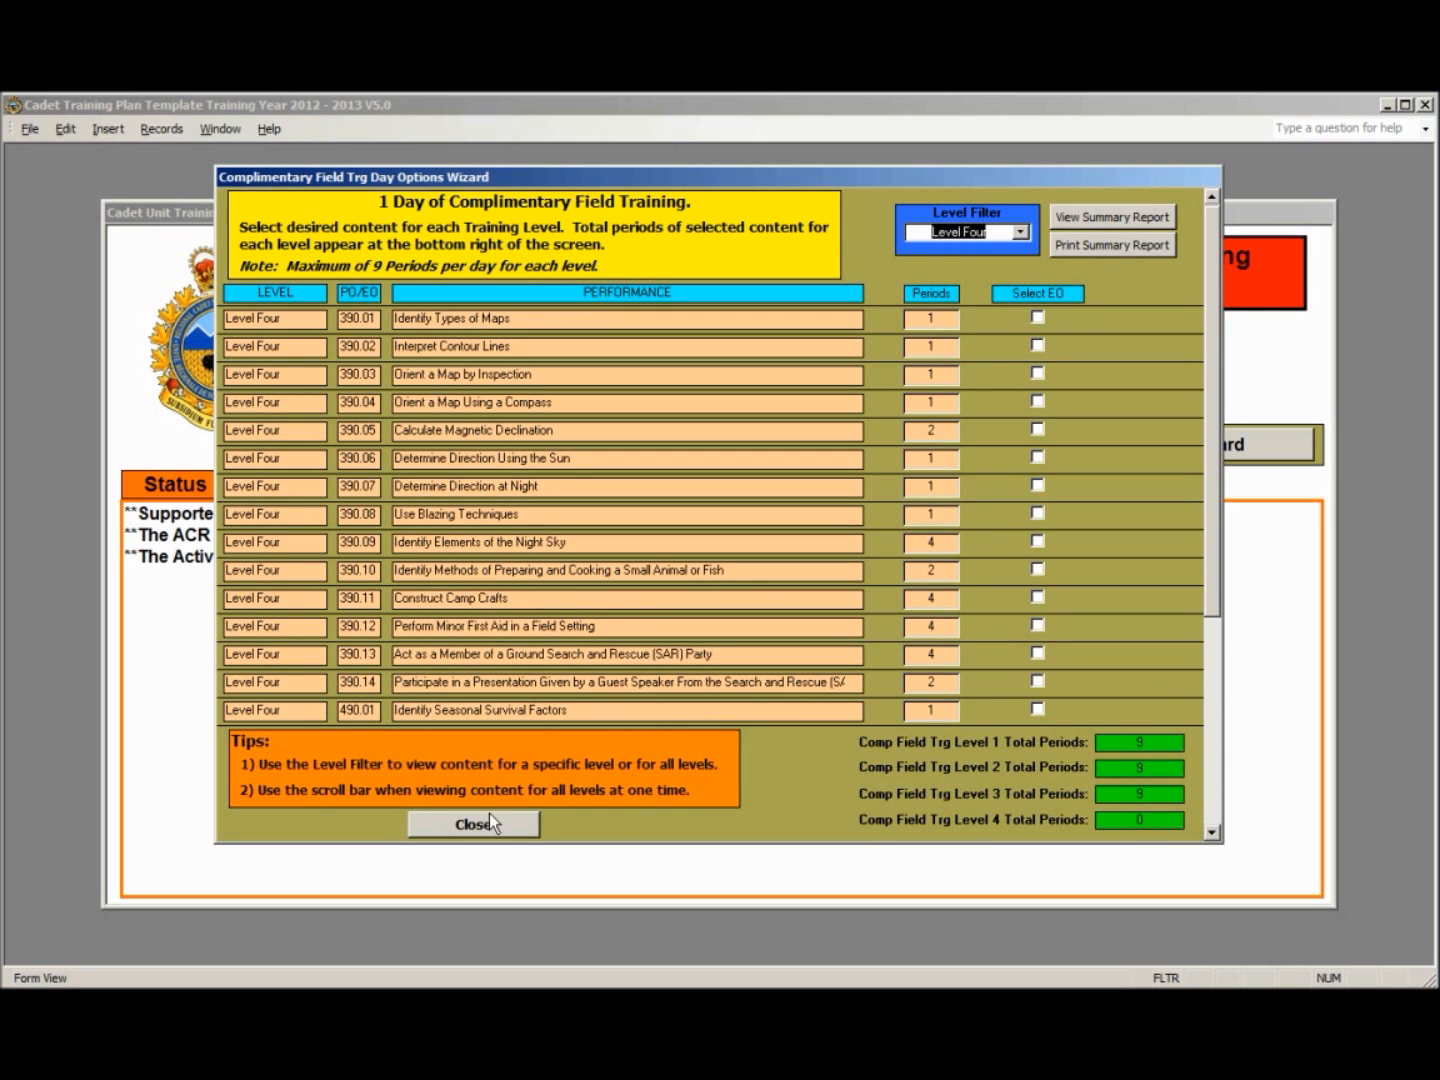
left_click(477, 825)
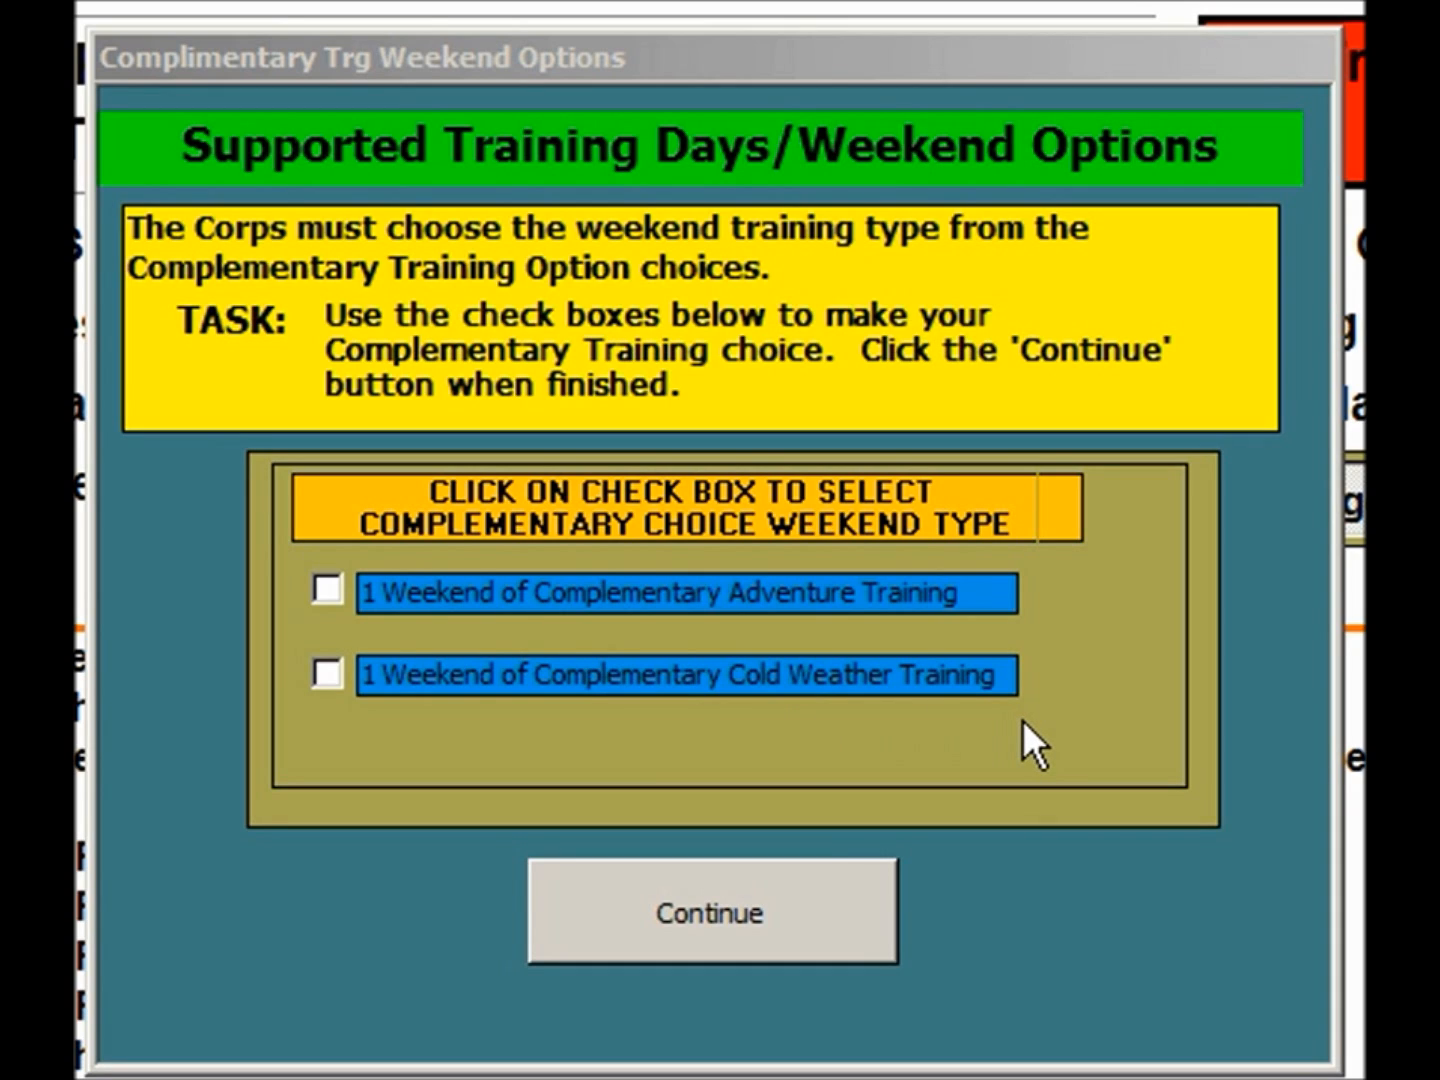
- Continue past the complementary weekend options and open the Year 5 Cadet Register in the PO Wizards form
left_click(741, 932)
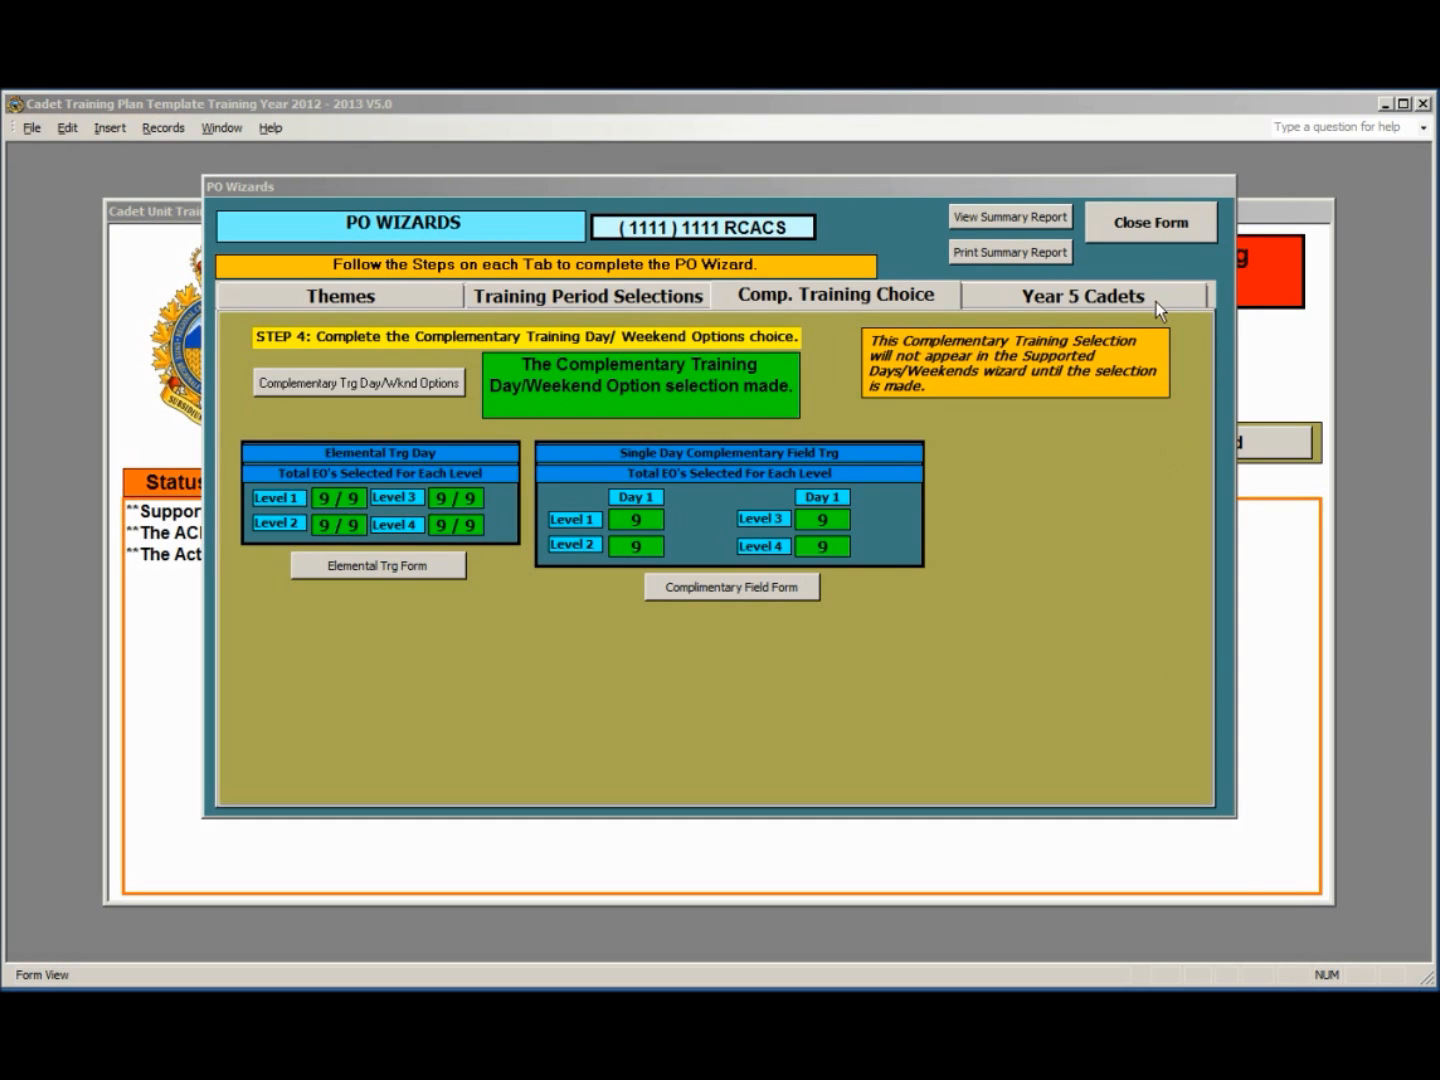
left_click(1030, 291)
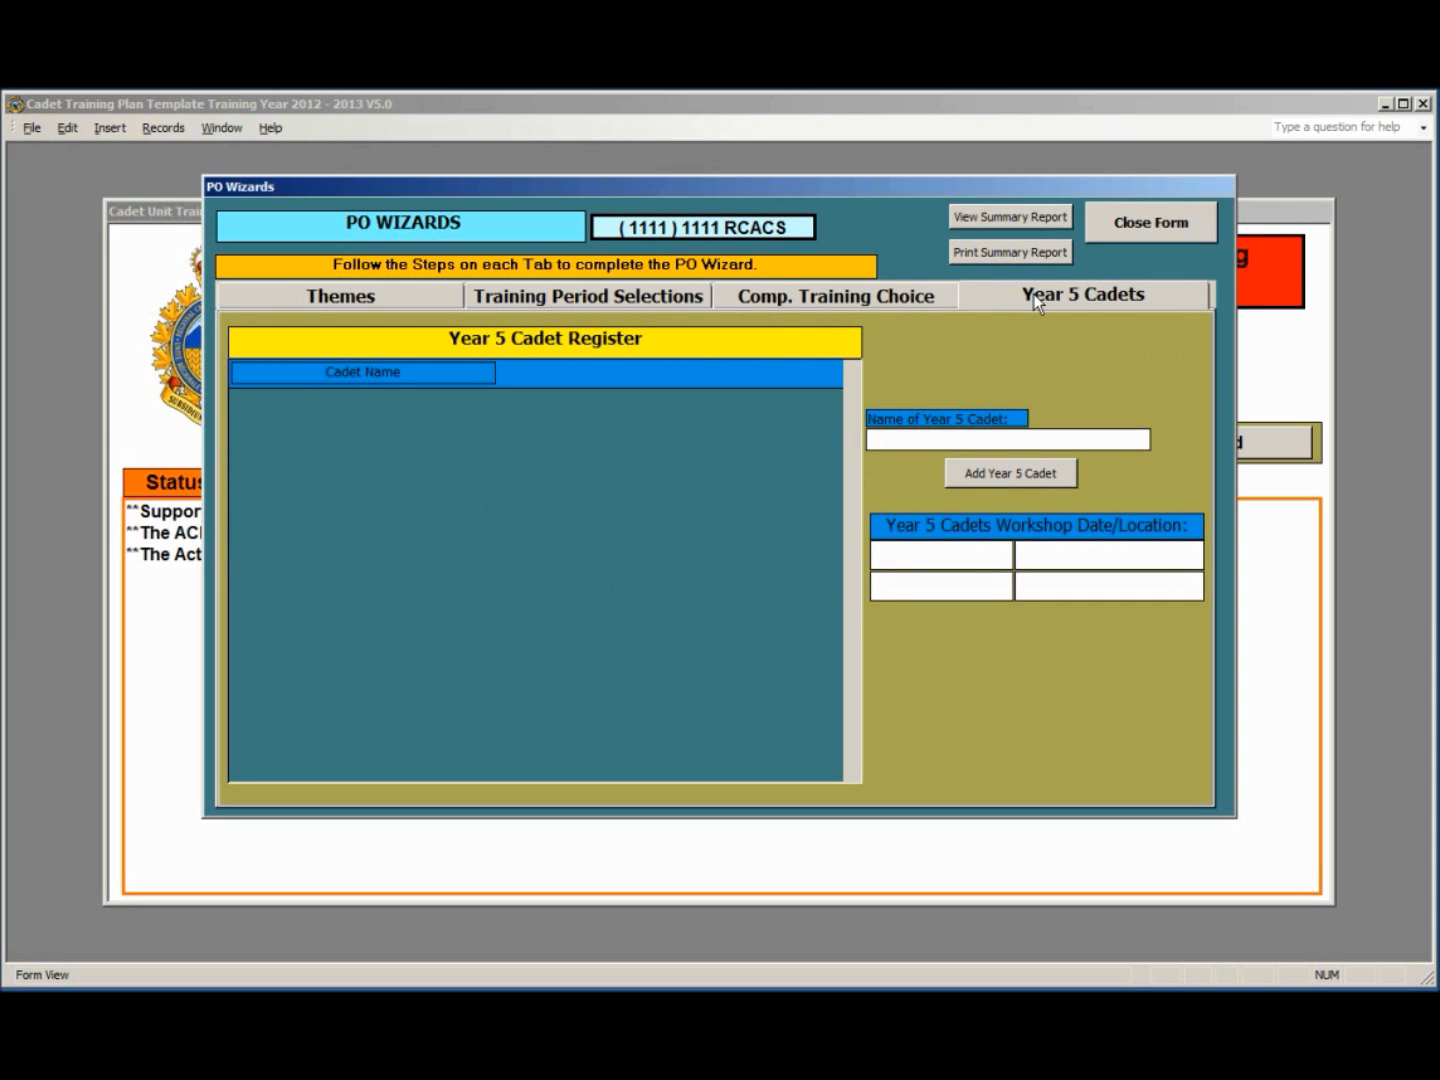